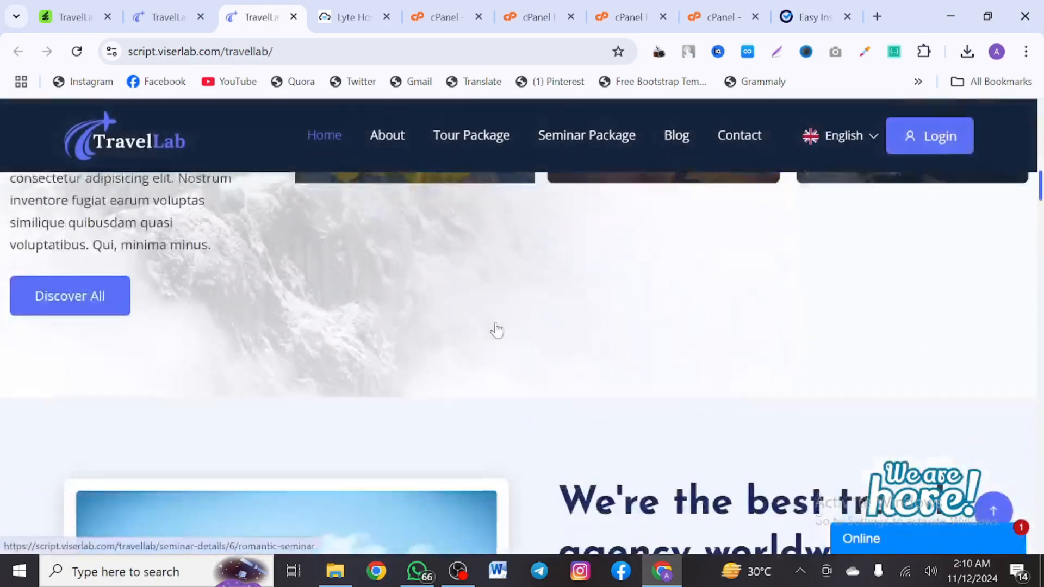
Scroll the TravelLab home page past tour cards, features and blog posts to the footer and back
{"action": "scroll", "coordinate": [499, 330], "scroll_direction": "down", "scroll_amount": 15}
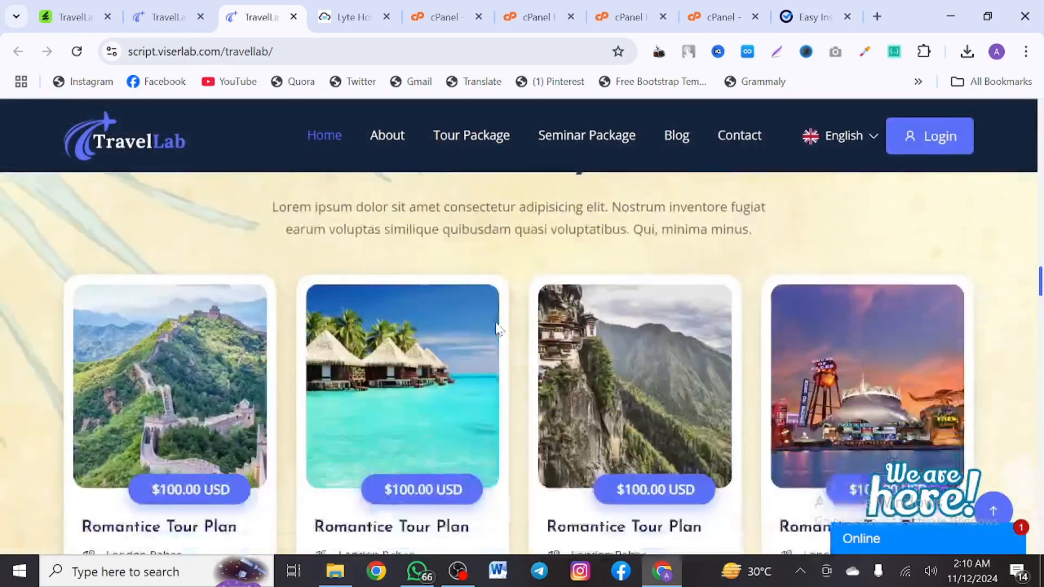
{"action": "scroll", "coordinate": [496, 330], "scroll_direction": "down", "scroll_amount": 10}
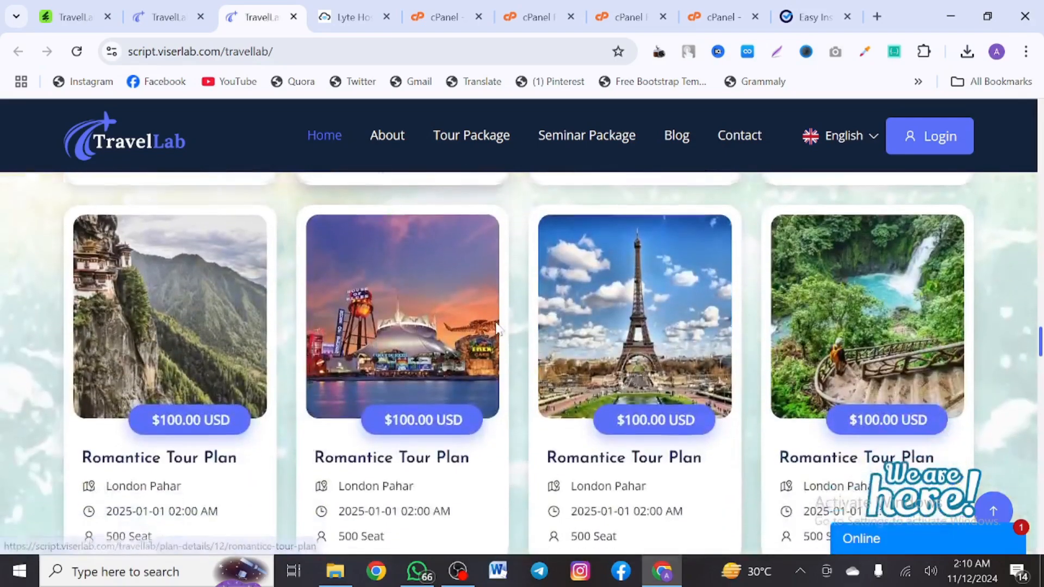
{"action": "scroll", "coordinate": [497, 329], "scroll_direction": "down", "scroll_amount": 12}
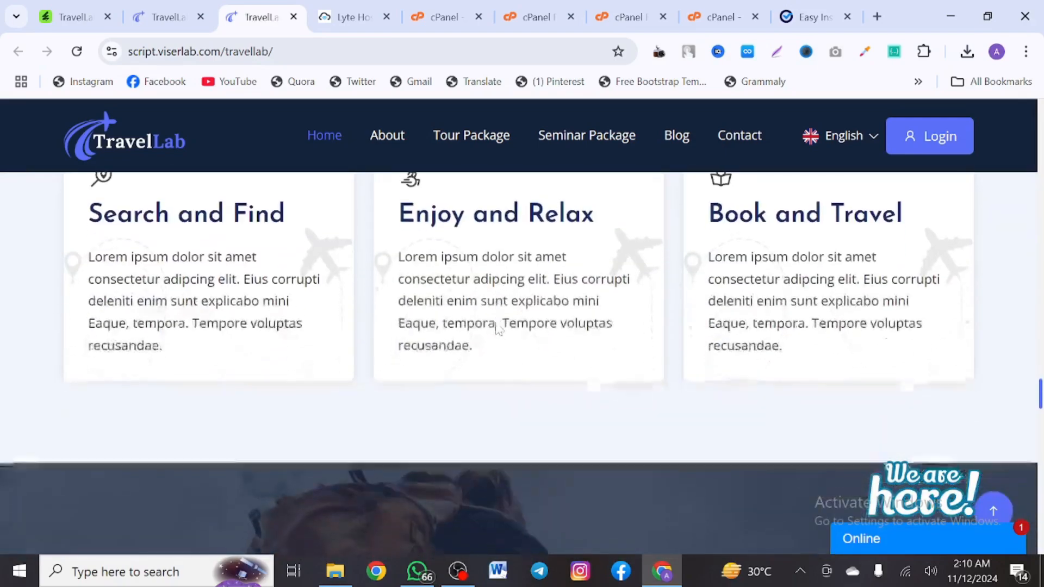
{"action": "scroll", "coordinate": [499, 329], "scroll_direction": "down", "scroll_amount": 12}
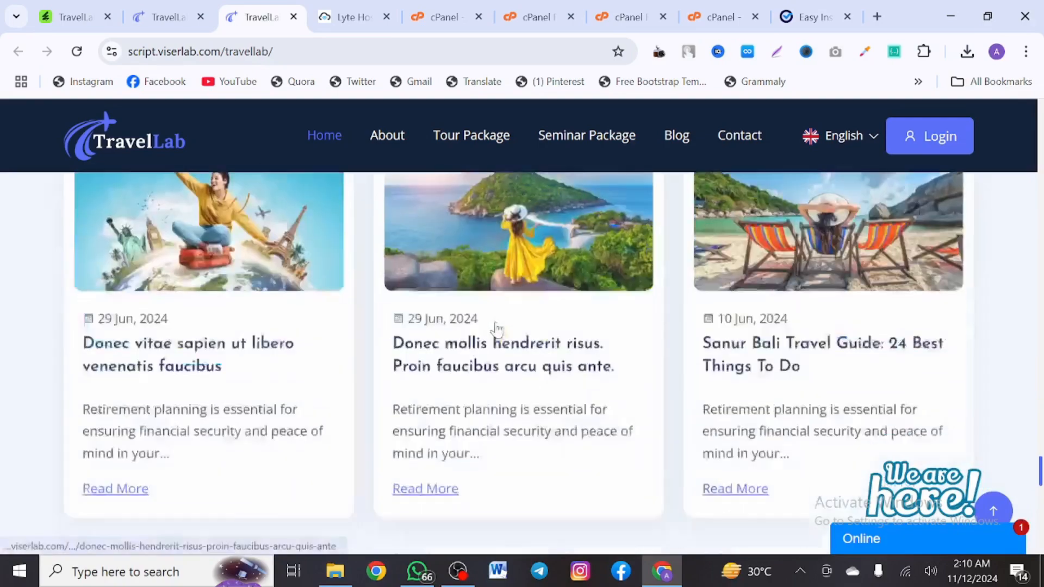
{"action": "scroll", "coordinate": [496, 330], "scroll_direction": "down", "scroll_amount": 5}
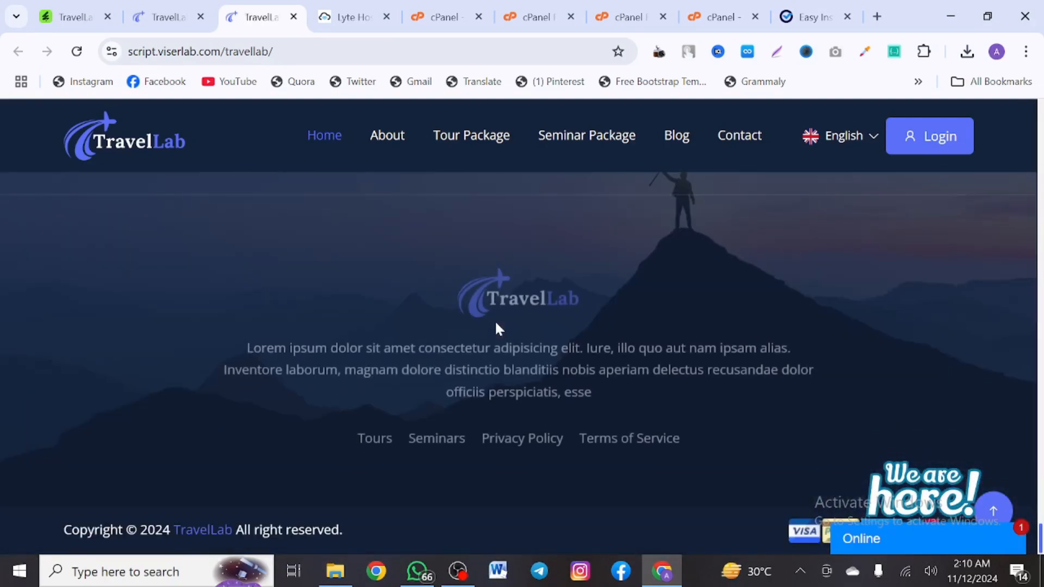
{"action": "scroll", "coordinate": [496, 326], "scroll_direction": "up", "scroll_amount": 20}
{"action": "scroll", "coordinate": [347, 152], "scroll_direction": "up", "scroll_amount": 5}
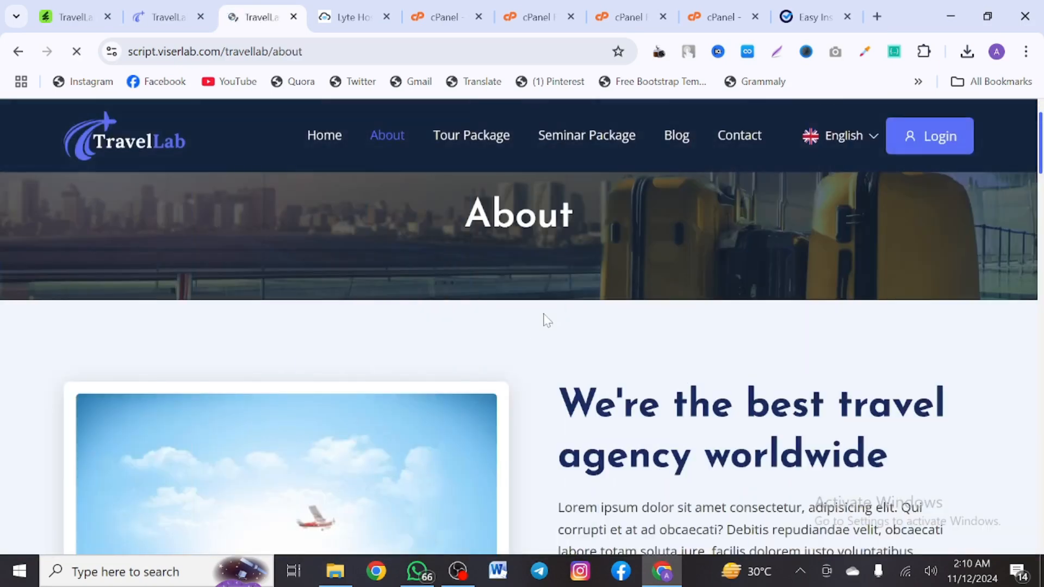
Open the Tour Package listing and browse its filters and Romantice Tour Plan cards
{"action": "scroll", "coordinate": [542, 320], "scroll_direction": "down", "scroll_amount": 12}
{"action": "scroll", "coordinate": [543, 315], "scroll_direction": "up", "scroll_amount": 6}
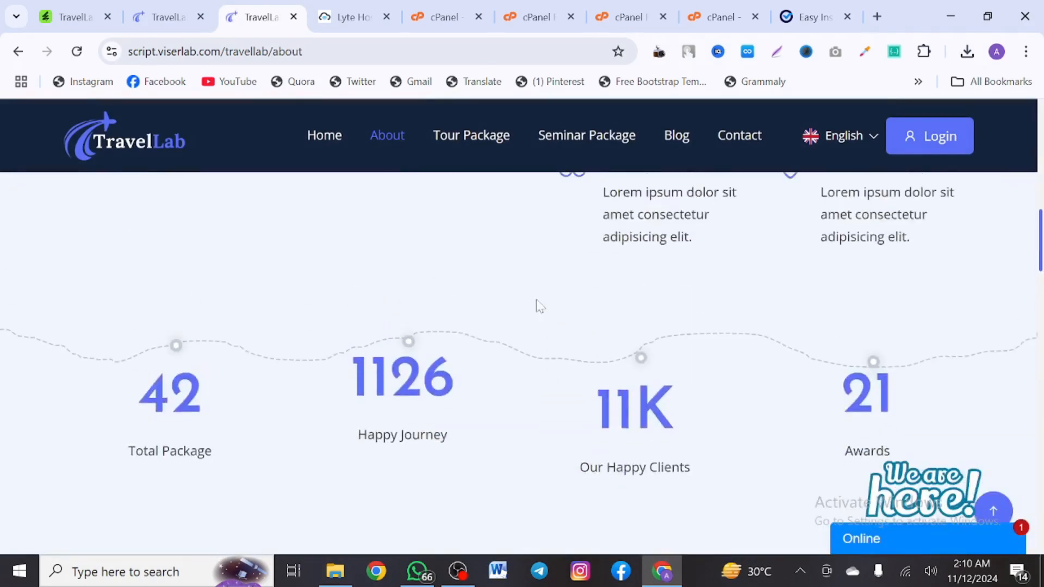
{"action": "left_click", "coordinate": [476, 139]}
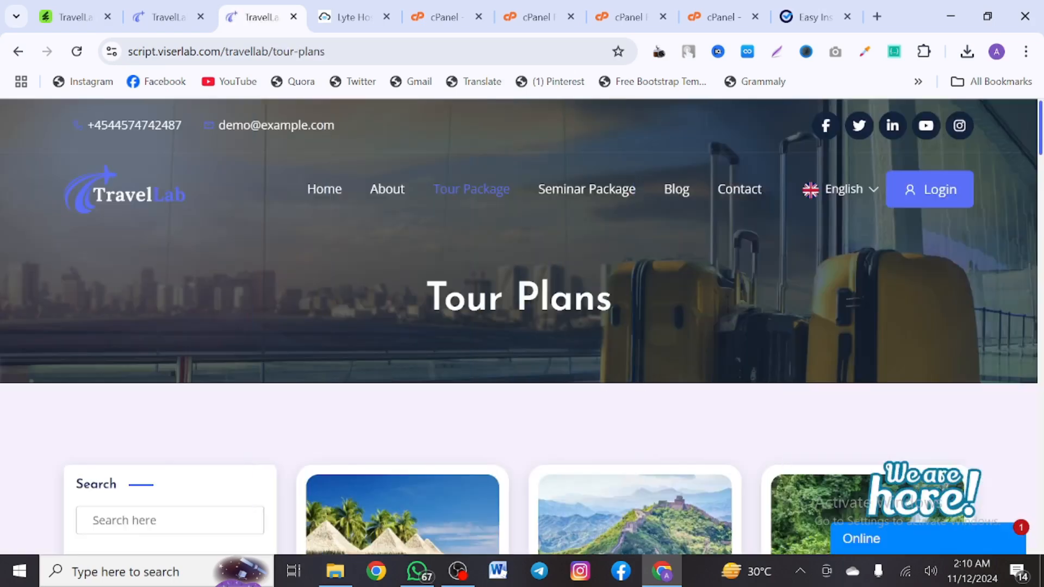
{"action": "scroll", "coordinate": [611, 231], "scroll_direction": "down", "scroll_amount": 7}
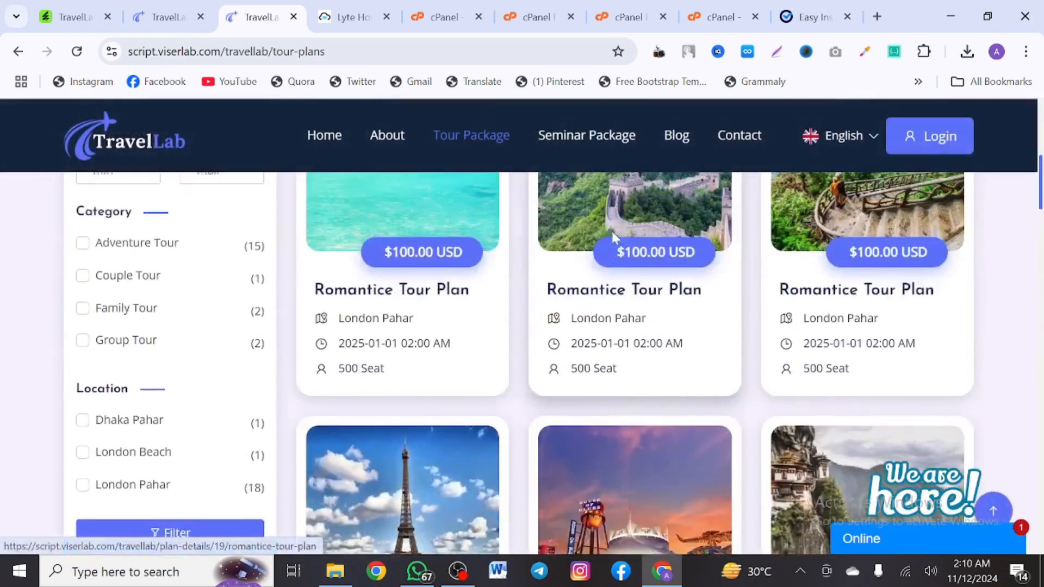
{"action": "scroll", "coordinate": [612, 231], "scroll_direction": "up", "scroll_amount": 1}
{"action": "scroll", "coordinate": [611, 234], "scroll_direction": "up", "scroll_amount": 3}
{"action": "scroll", "coordinate": [612, 237], "scroll_direction": "down", "scroll_amount": 9}
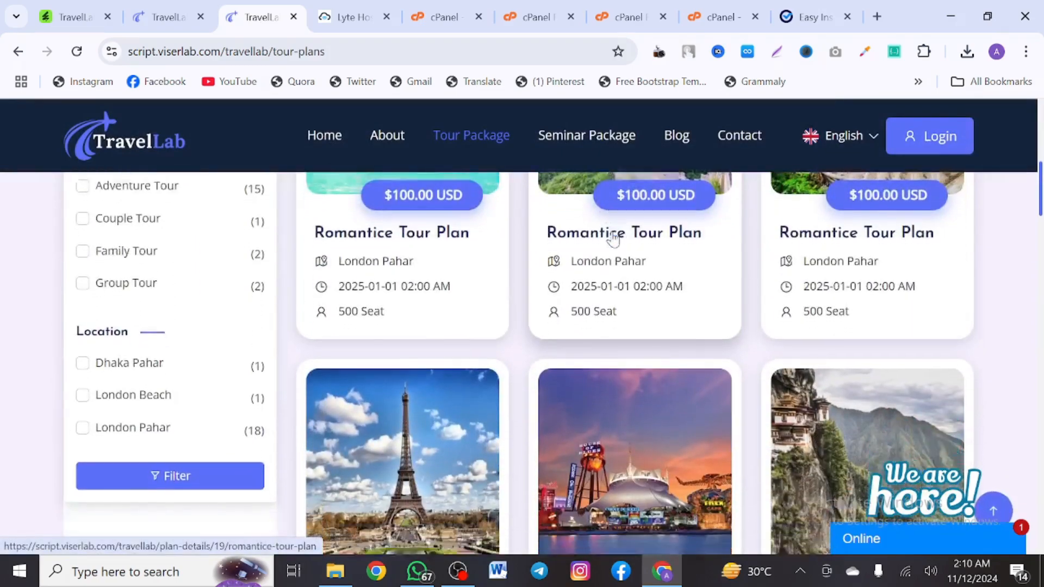
{"action": "scroll", "coordinate": [613, 237], "scroll_direction": "down", "scroll_amount": 2}
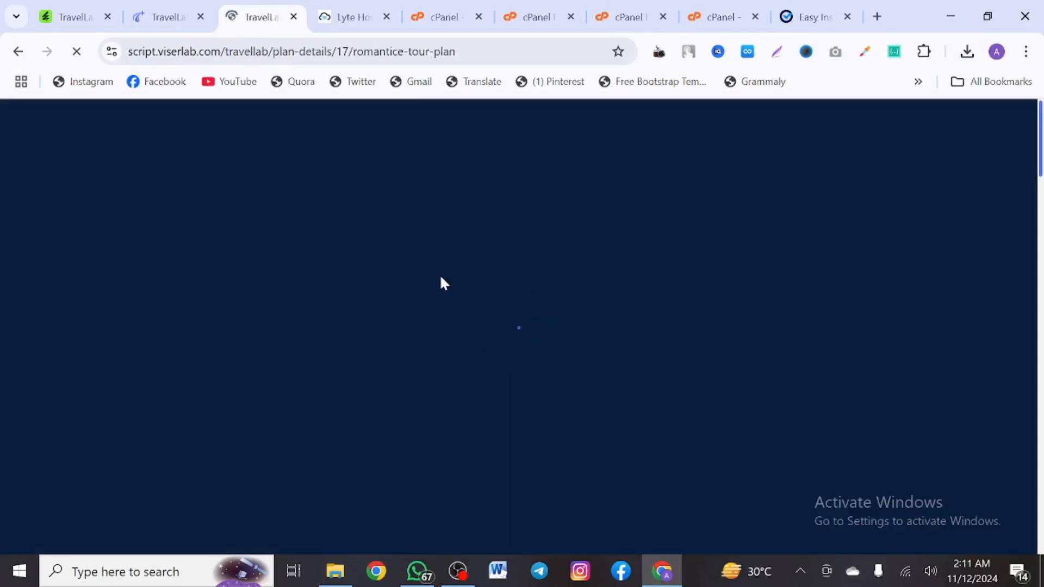
Scroll through the Romantice Tour Plan's Tour Details, Included/Excluded lists and Tour Map
{"action": "scroll", "coordinate": [444, 283], "scroll_direction": "down", "scroll_amount": 5}
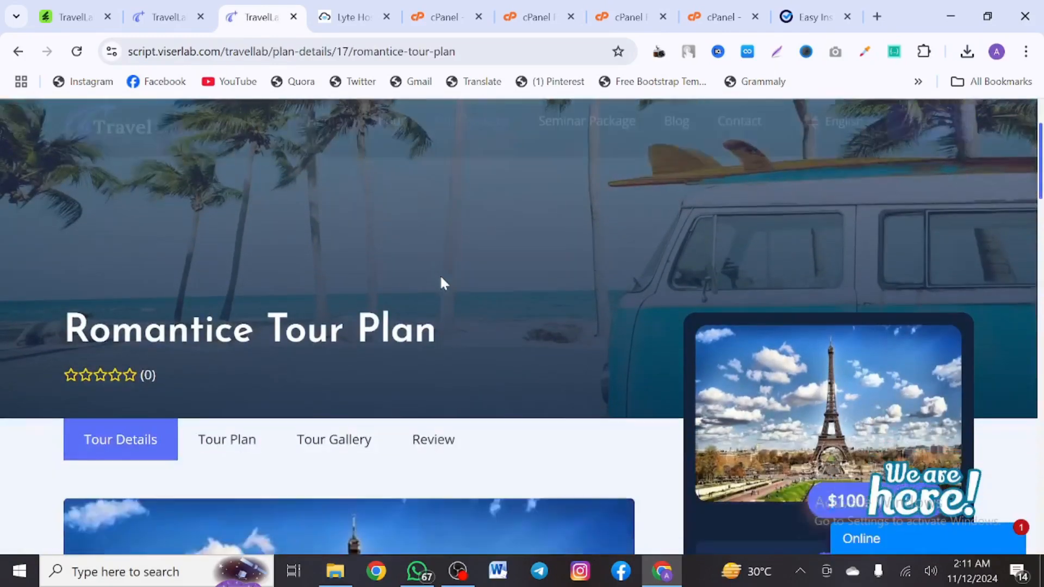
{"action": "scroll", "coordinate": [443, 283], "scroll_direction": "down", "scroll_amount": 10}
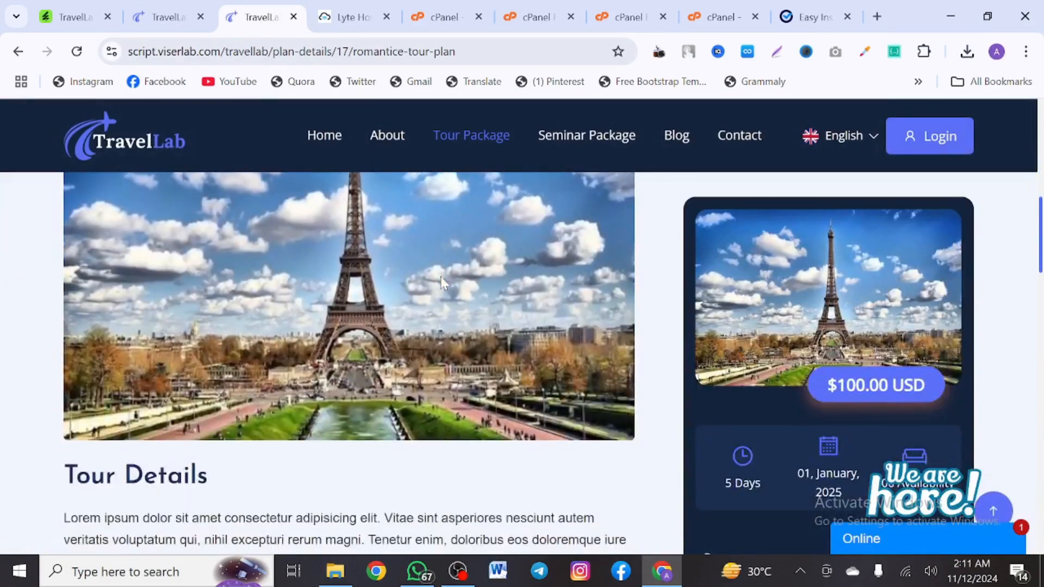
{"action": "scroll", "coordinate": [443, 282], "scroll_direction": "down", "scroll_amount": 12}
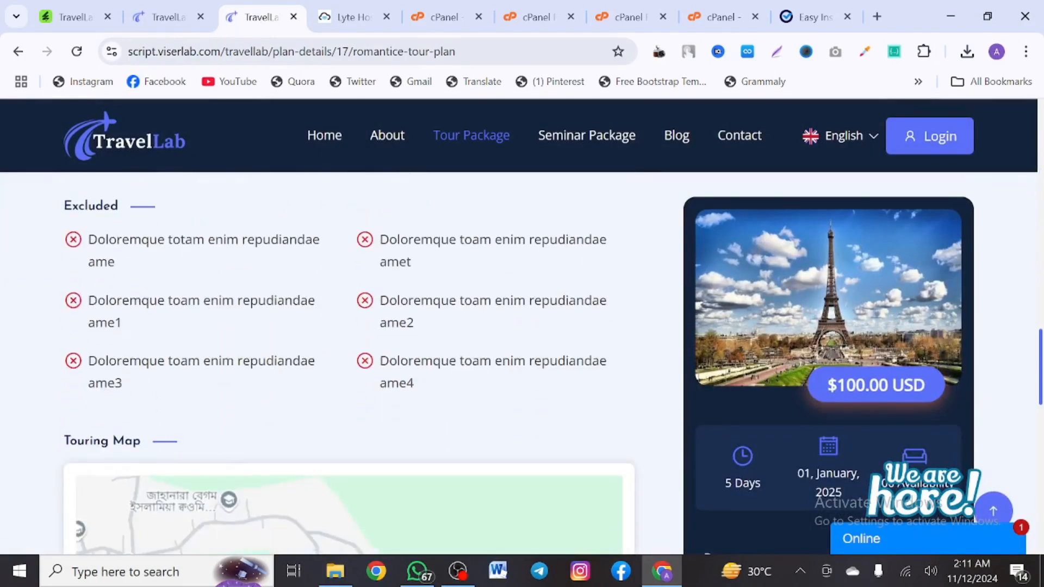
{"action": "scroll", "coordinate": [566, 354], "scroll_direction": "down", "scroll_amount": 10}
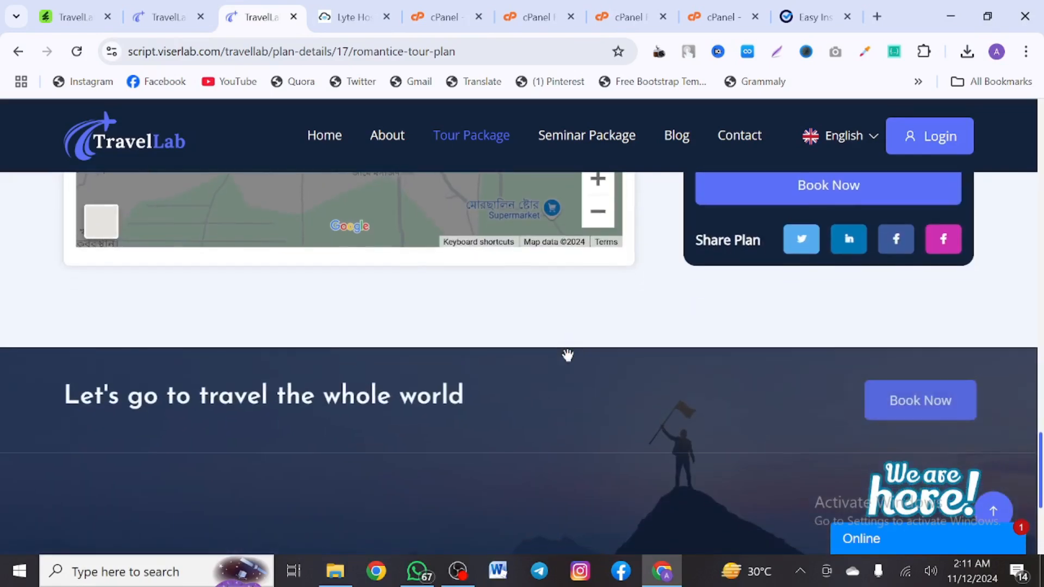
{"action": "scroll", "coordinate": [568, 355], "scroll_direction": "up", "scroll_amount": 8}
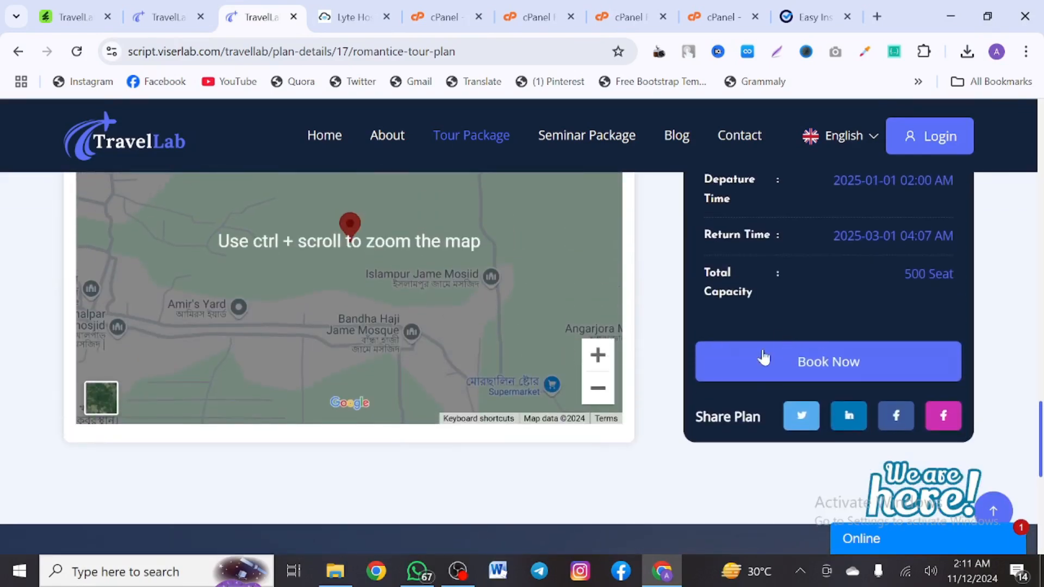
{"action": "scroll", "coordinate": [650, 329], "scroll_direction": "up", "scroll_amount": 12}
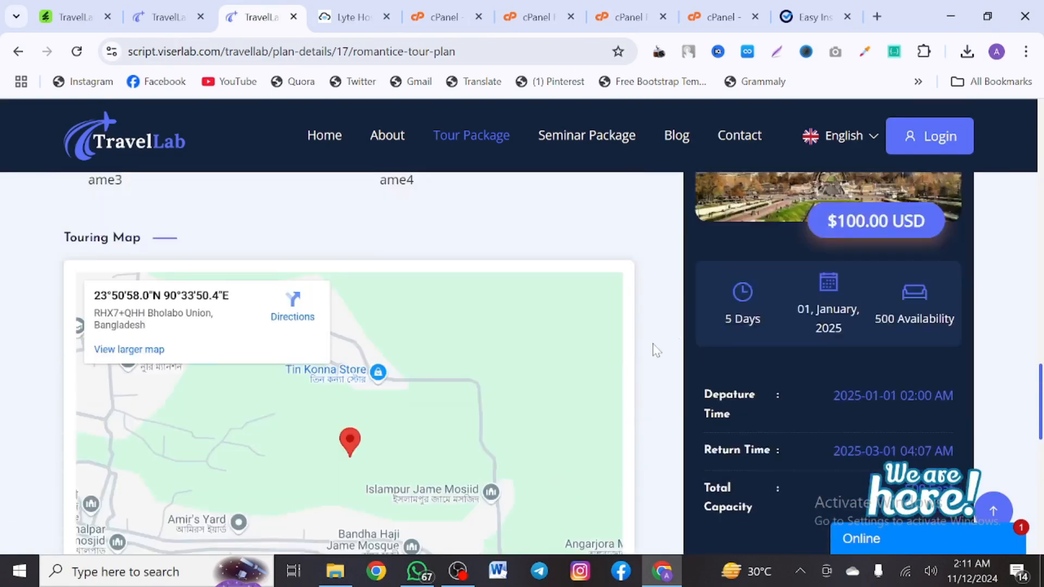
{"action": "scroll", "coordinate": [656, 350], "scroll_direction": "up", "scroll_amount": 8}
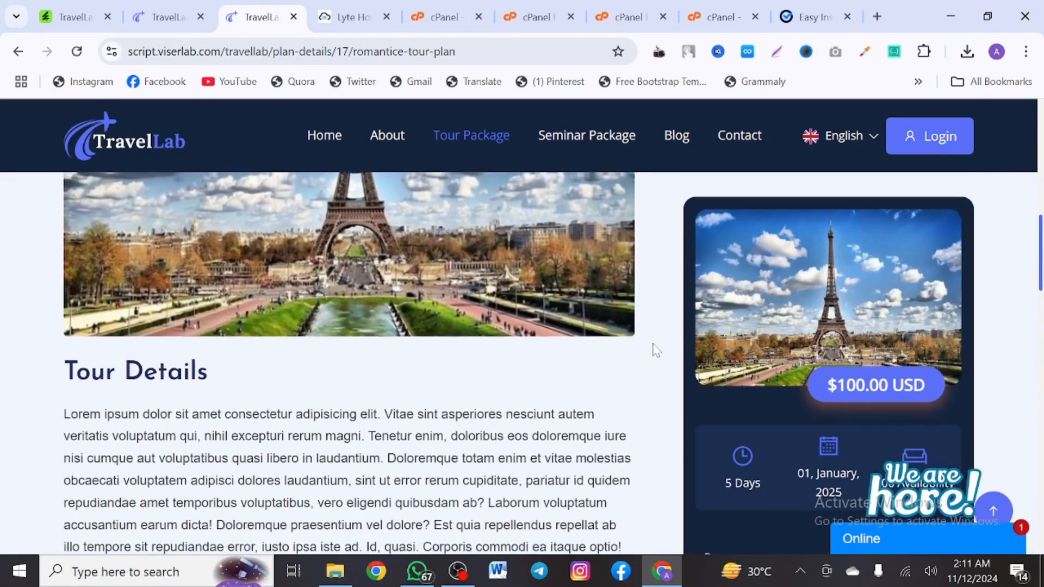
{"action": "scroll", "coordinate": [656, 350], "scroll_direction": "down", "scroll_amount": 10}
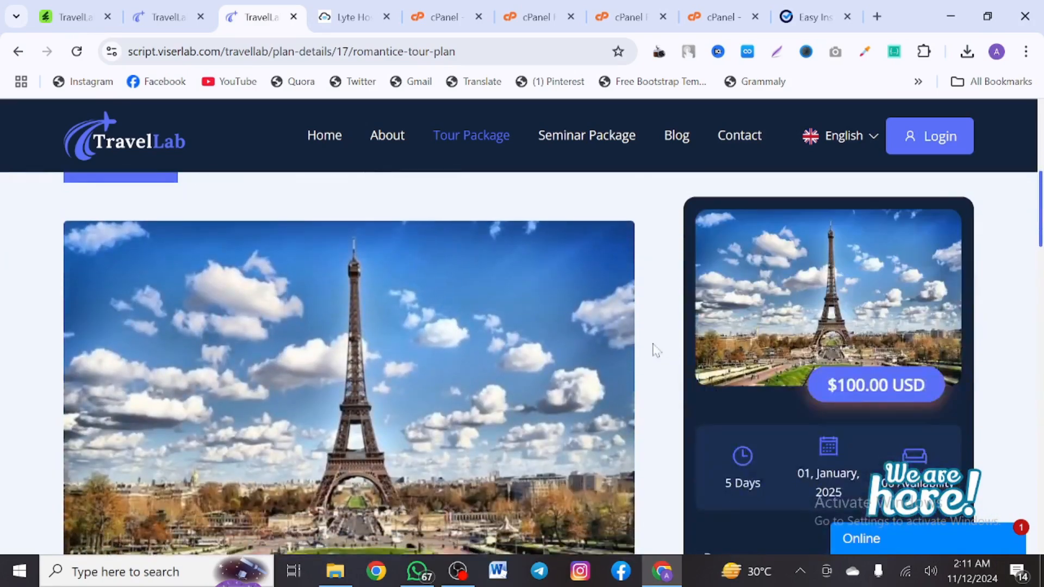
{"action": "scroll", "coordinate": [657, 350], "scroll_direction": "down", "scroll_amount": 8}
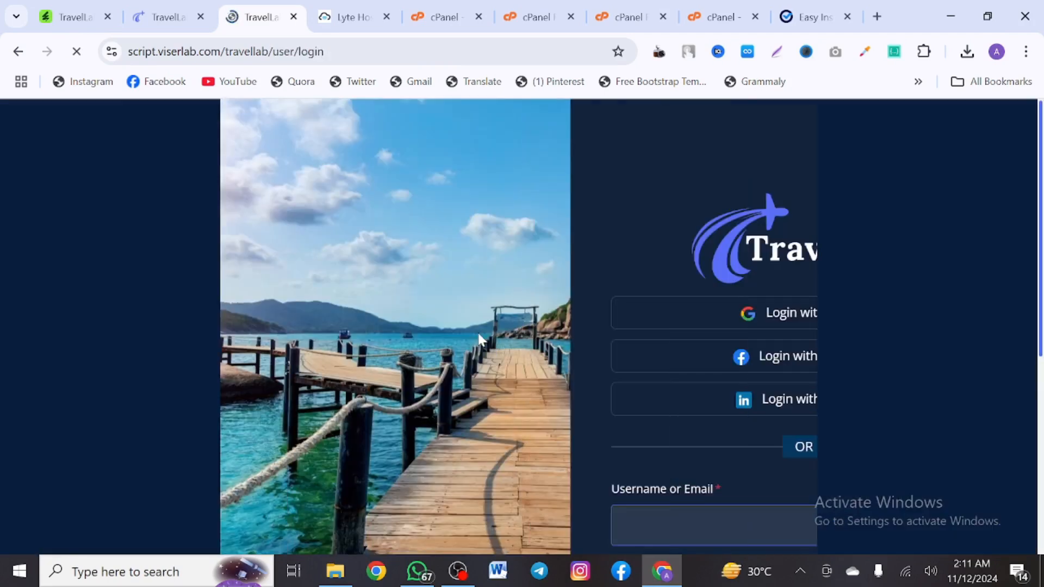
Look over the user login page, then go to the new-account Register page
{"action": "scroll", "coordinate": [479, 340], "scroll_direction": "down", "scroll_amount": 5}
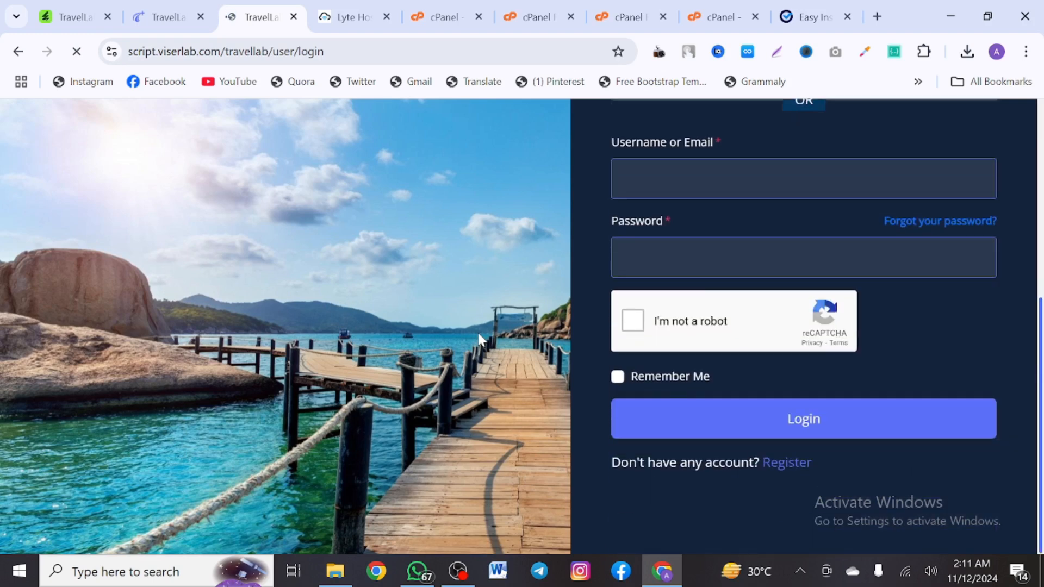
{"action": "scroll", "coordinate": [479, 339], "scroll_direction": "up", "scroll_amount": 5}
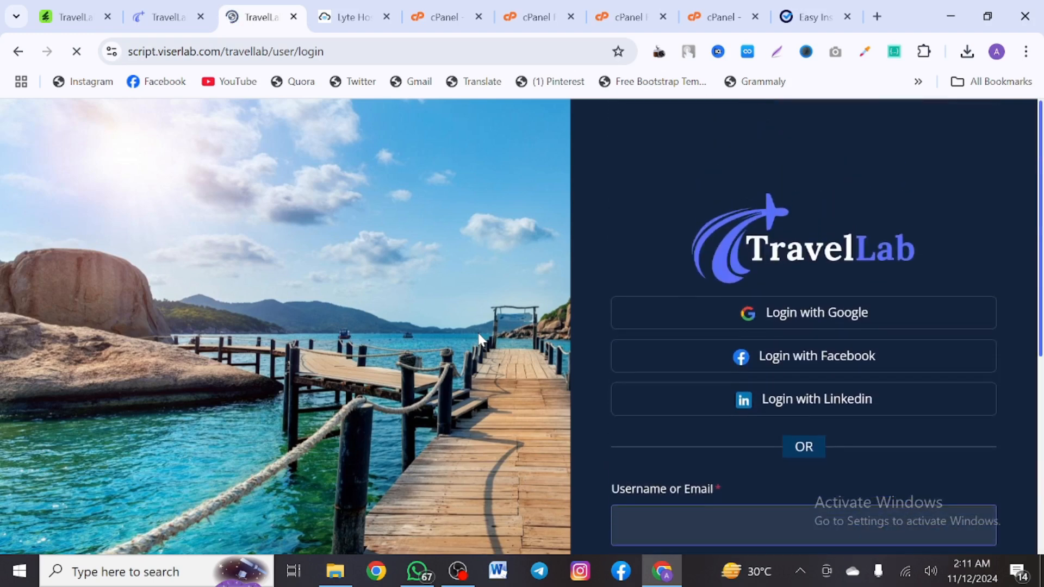
{"action": "scroll", "coordinate": [478, 340], "scroll_direction": "left", "scroll_amount": 5}
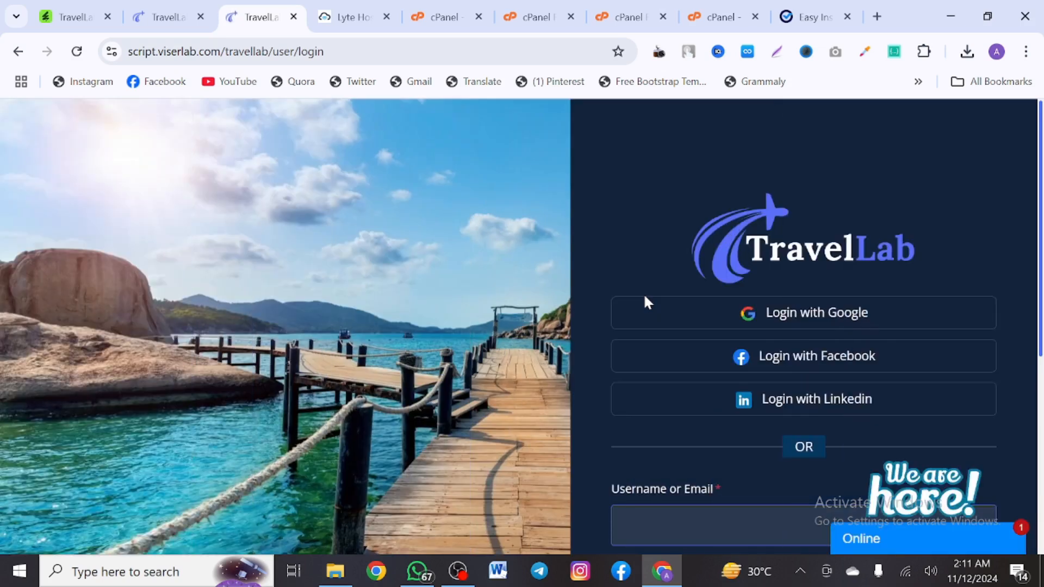
{"action": "scroll", "coordinate": [645, 297], "scroll_direction": "down", "scroll_amount": 5}
{"action": "scroll", "coordinate": [645, 296], "scroll_direction": "up", "scroll_amount": 5}
{"action": "scroll", "coordinate": [642, 392], "scroll_direction": "down", "scroll_amount": 5}
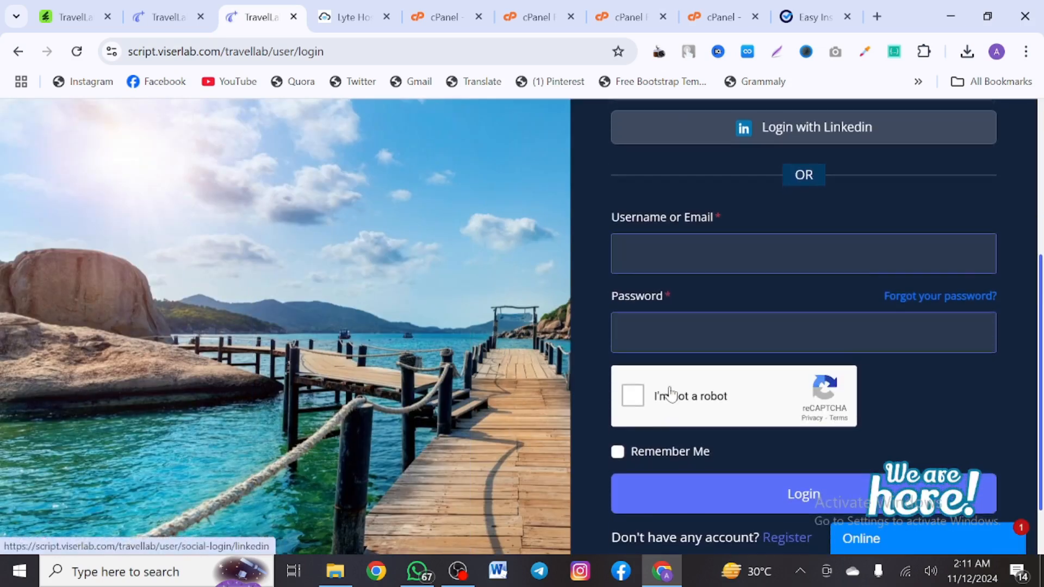
{"action": "scroll", "coordinate": [670, 393], "scroll_direction": "down", "scroll_amount": 2}
{"action": "scroll", "coordinate": [728, 322], "scroll_direction": "up", "scroll_amount": 3}
{"action": "scroll", "coordinate": [727, 322], "scroll_direction": "down", "scroll_amount": 3}
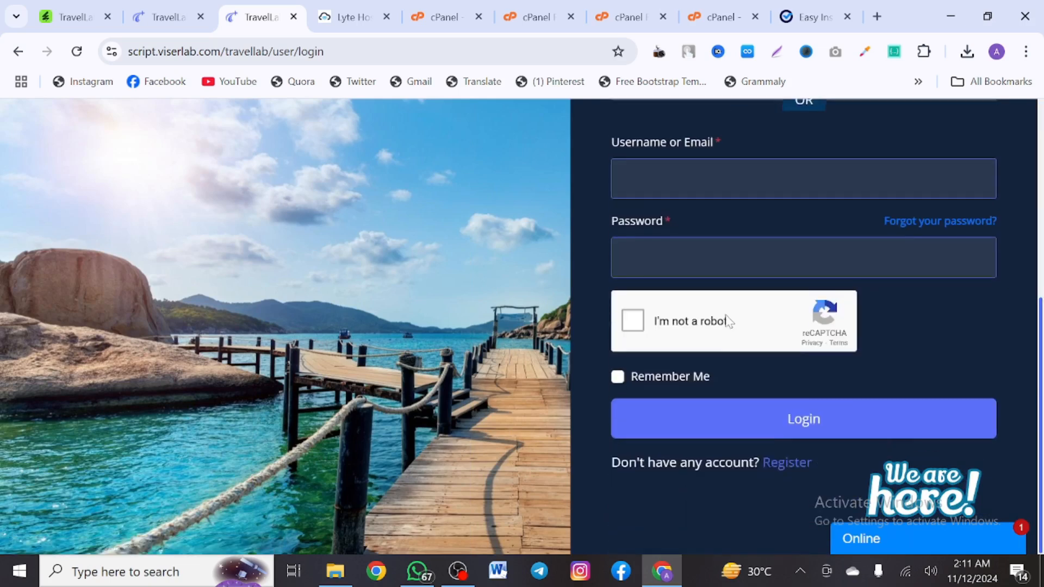
{"action": "left_click", "coordinate": [800, 463]}
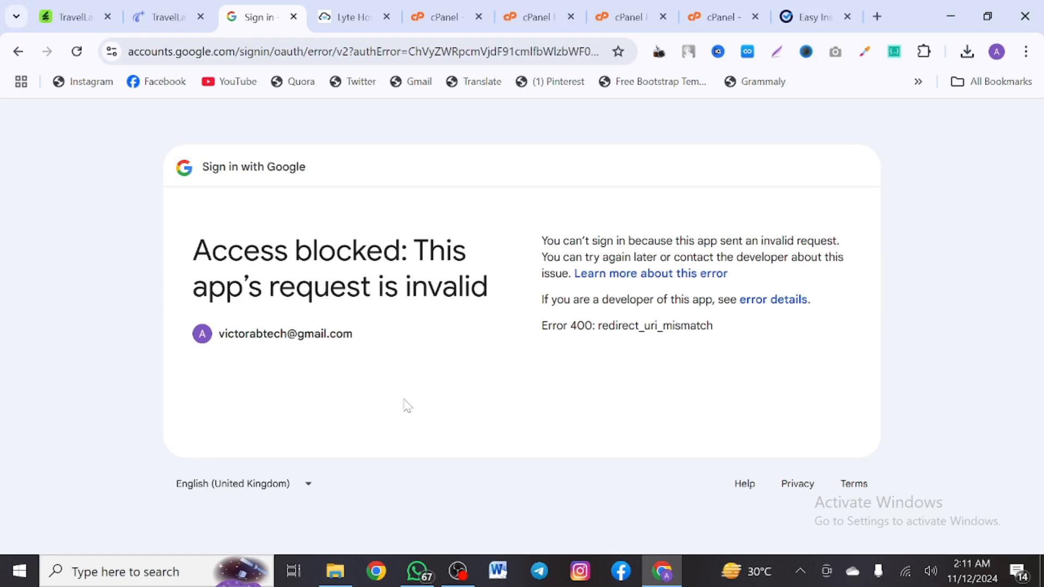
Go back from the blocked Google sign-in to the registration form
{"action": "left_click", "coordinate": [18, 51]}
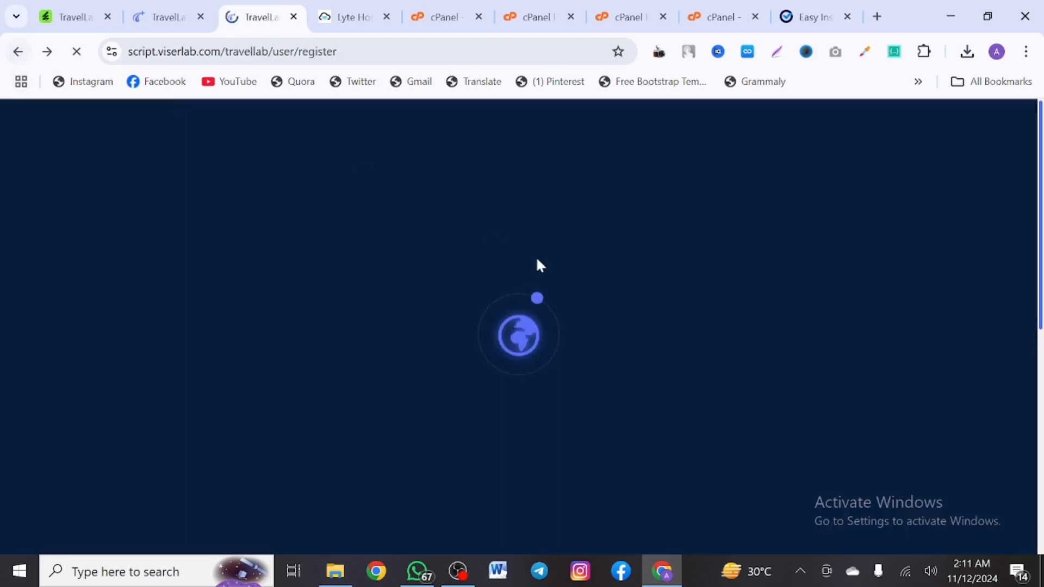
{"action": "scroll", "coordinate": [676, 384], "scroll_direction": "down", "scroll_amount": 3}
{"action": "scroll", "coordinate": [676, 384], "scroll_direction": "down", "scroll_amount": 4}
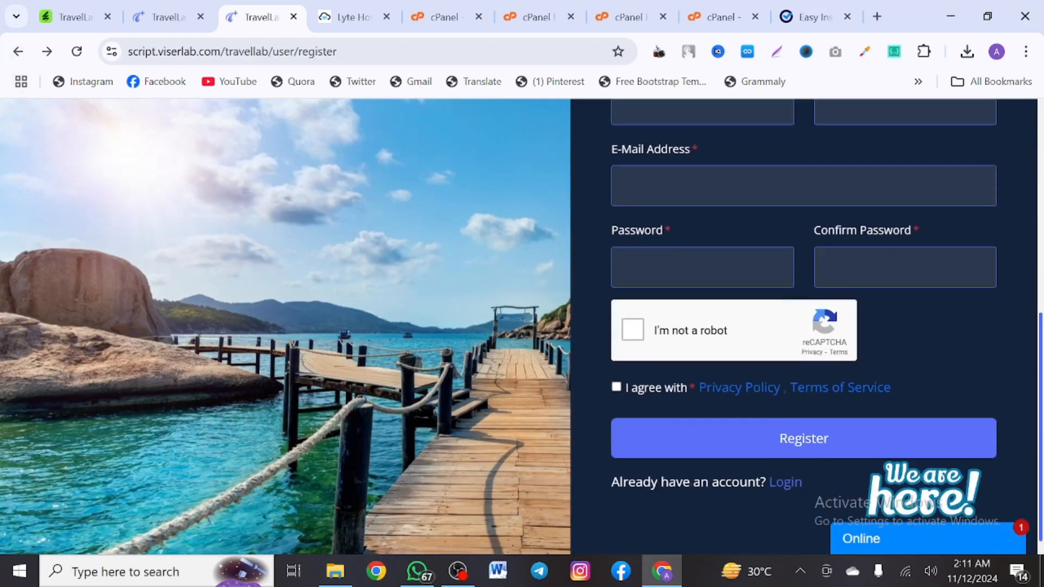
{"action": "scroll", "coordinate": [676, 384], "scroll_direction": "up", "scroll_amount": 2}
Register with a first name, last name and a saved e-mail address
{"action": "left_click", "coordinate": [702, 229]}
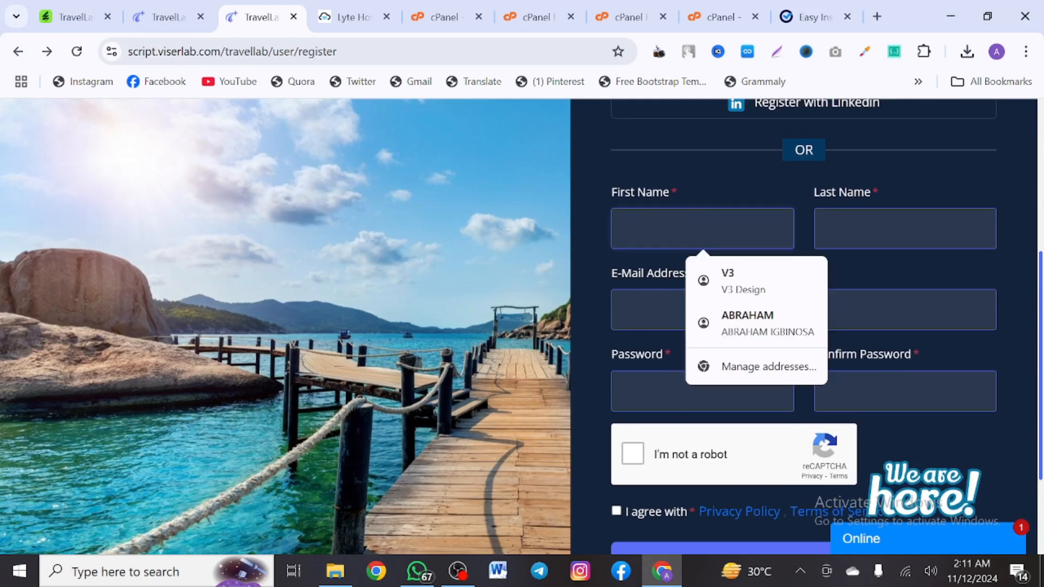
{"action": "type", "text": "ab"}
{"action": "key", "text": "Tab"}
{"action": "type", "text": "vee"}
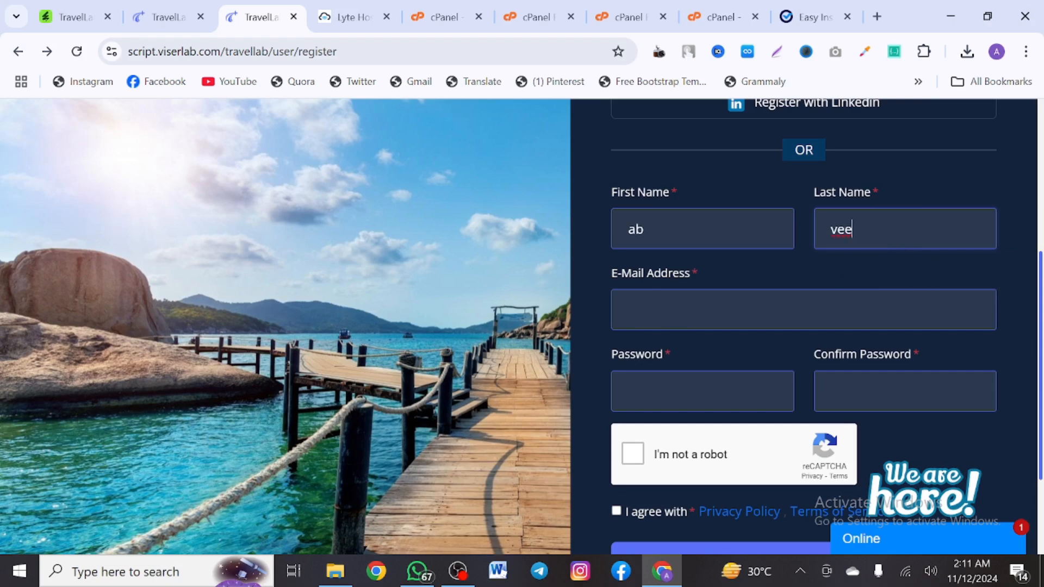
{"action": "key", "text": "Tab"}
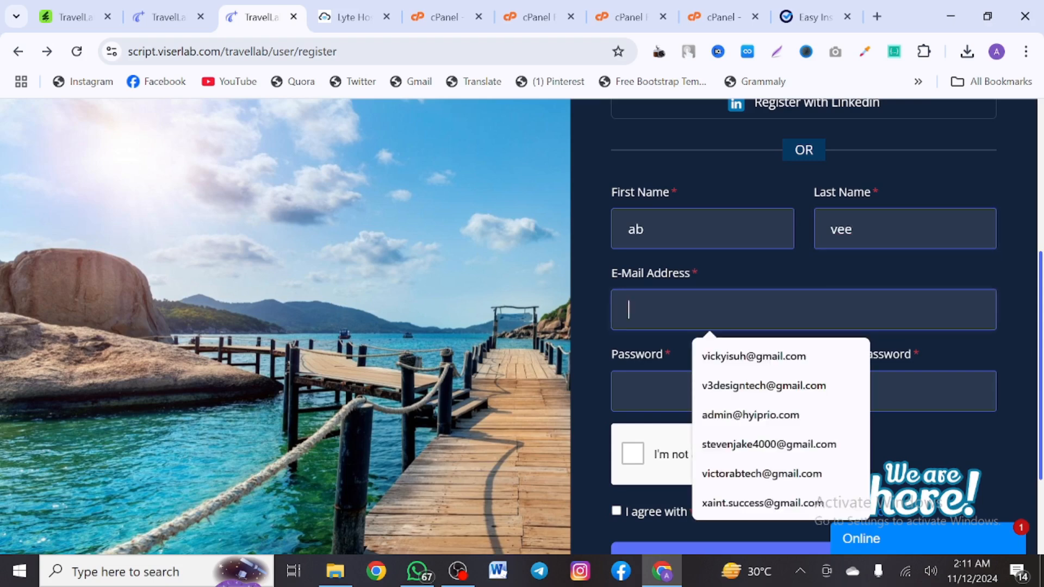
{"action": "left_click", "coordinate": [777, 359]}
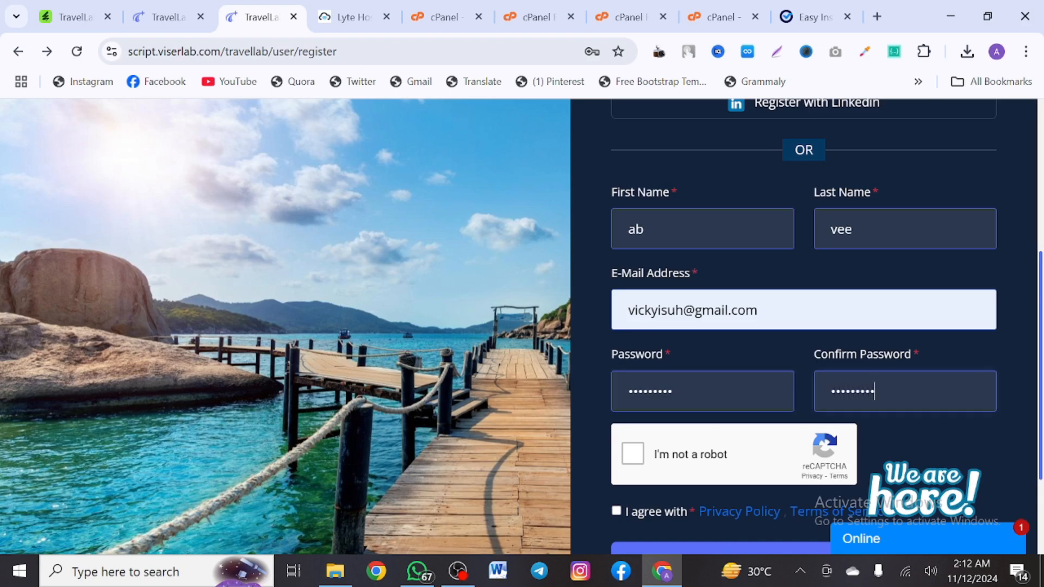
{"action": "scroll", "coordinate": [803, 326], "scroll_direction": "down", "scroll_amount": 2}
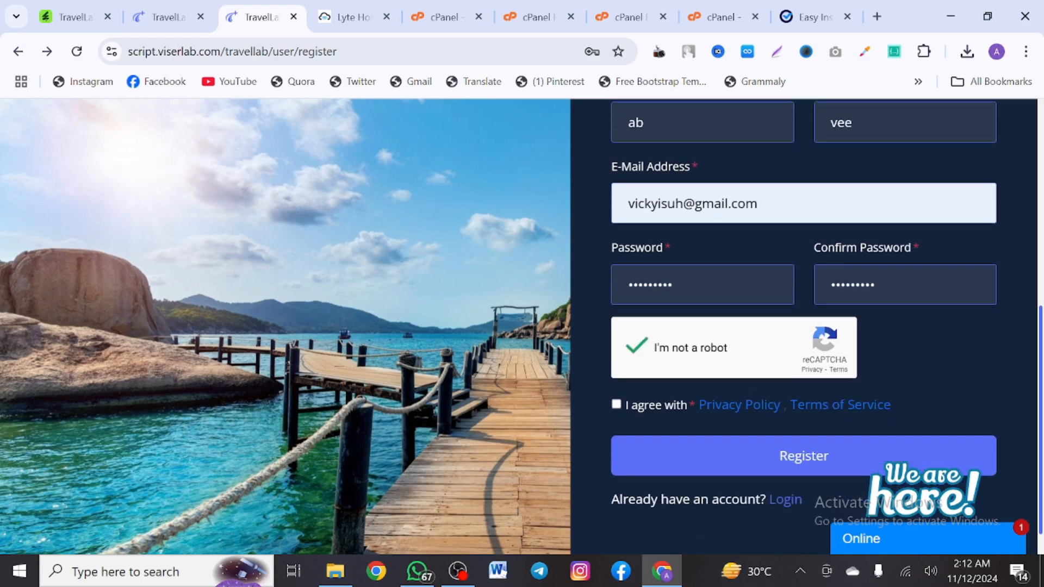
{"action": "left_click", "coordinate": [804, 456]}
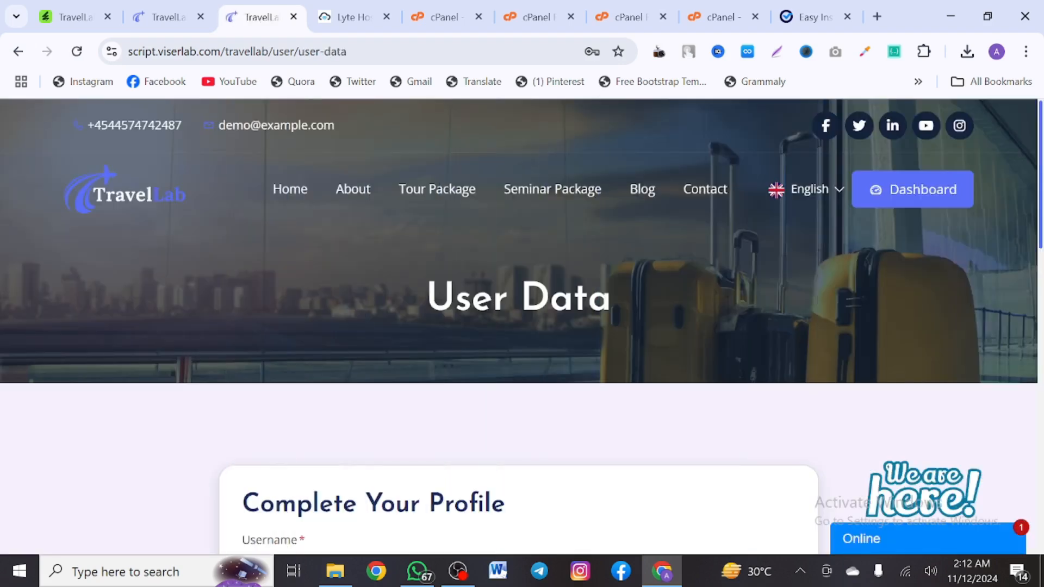
Enter a five-character username and the mobile number, correcting its last digit
{"action": "scroll", "coordinate": [748, 465], "scroll_direction": "down", "scroll_amount": 10}
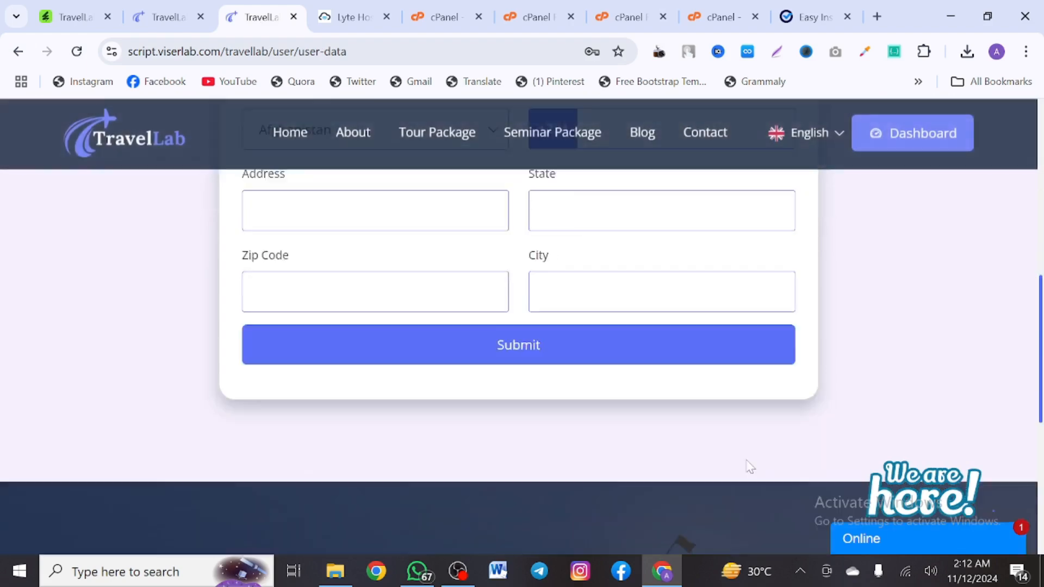
{"action": "scroll", "coordinate": [748, 465], "scroll_direction": "up", "scroll_amount": 5}
{"action": "scroll", "coordinate": [748, 467], "scroll_direction": "up", "scroll_amount": 4}
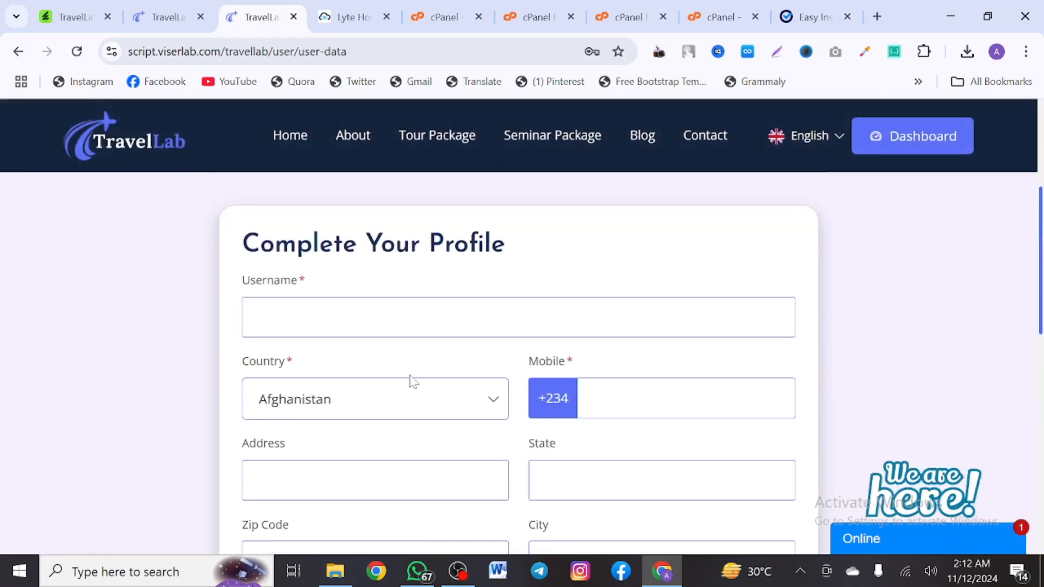
{"action": "left_click", "coordinate": [412, 325]}
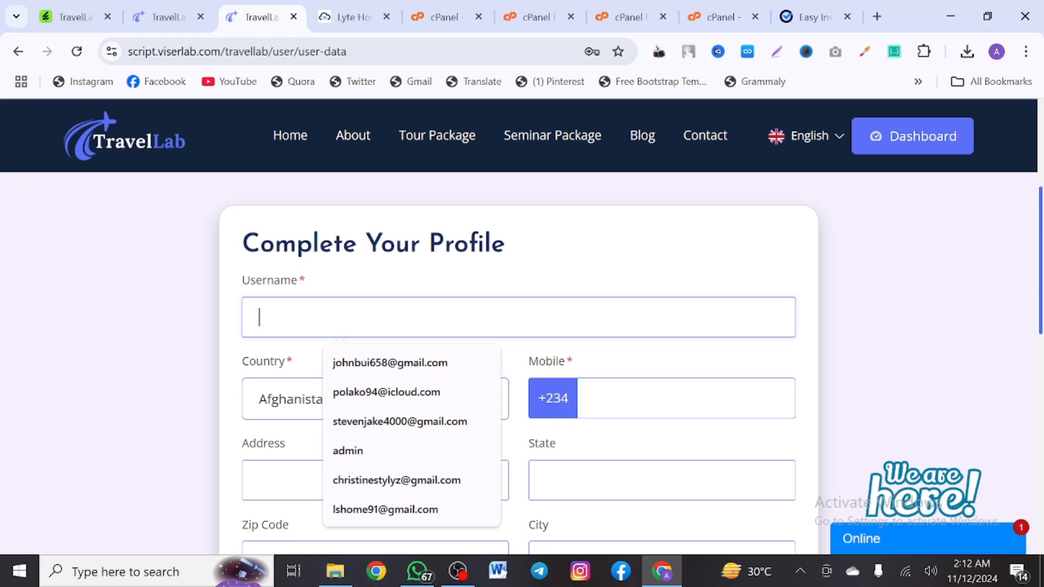
{"action": "type", "text": "abvee"}
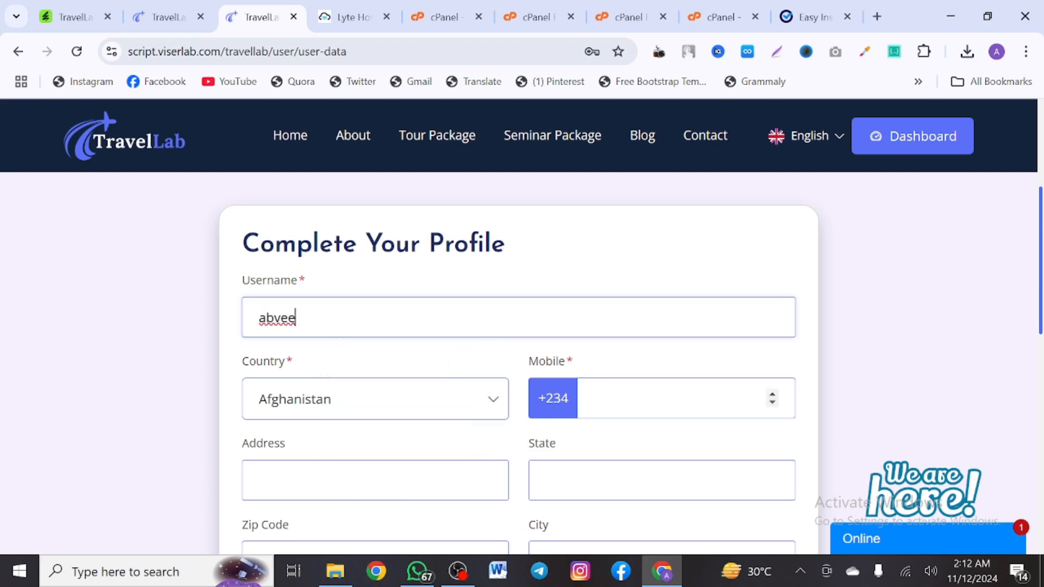
{"action": "left_click", "coordinate": [594, 399]}
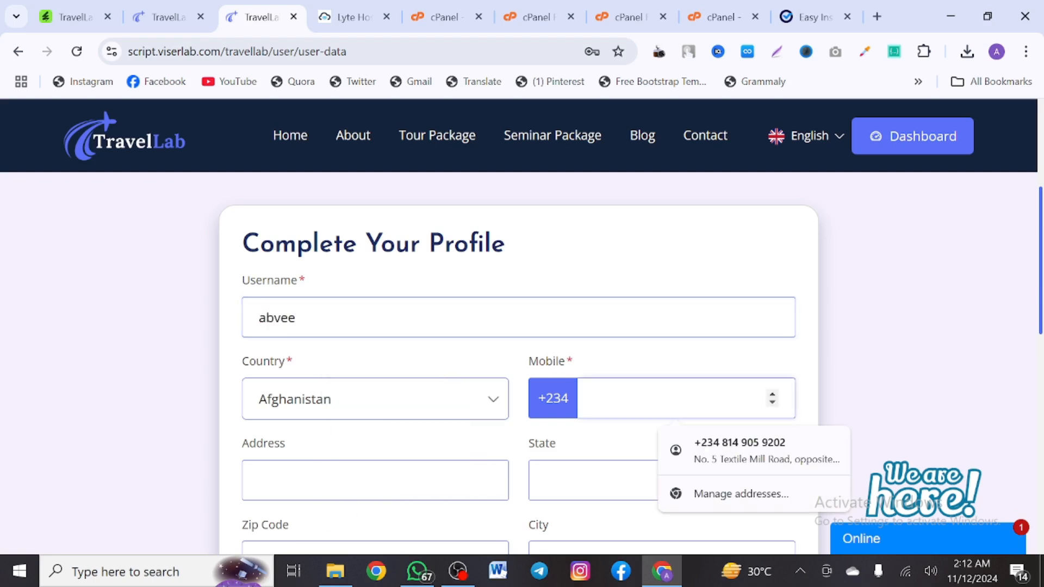
{"action": "scroll", "coordinate": [401, 296], "scroll_direction": "down", "scroll_amount": 3}
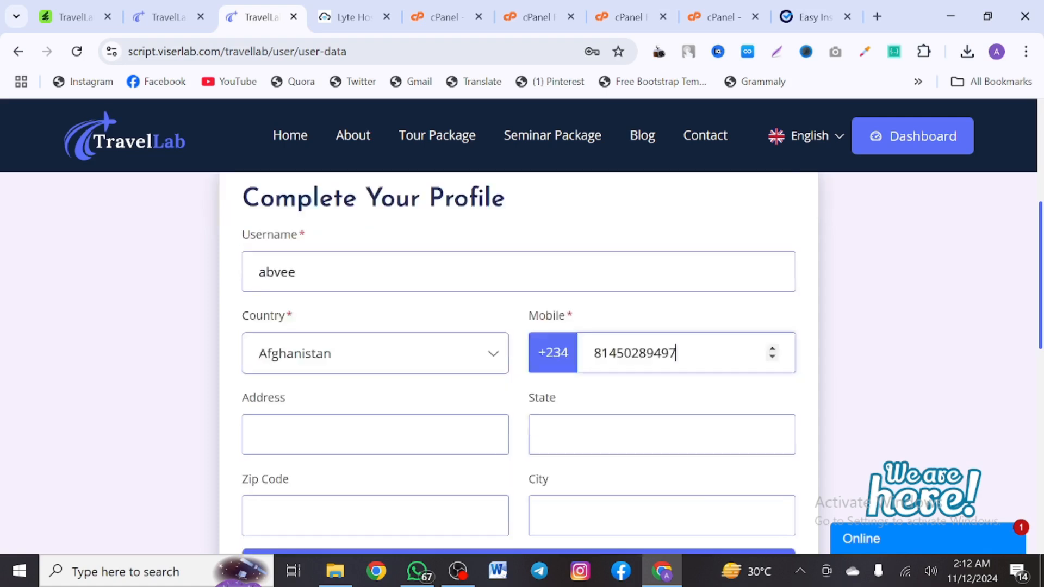
Fill in address, state, zip code and city, then lengthen the username to six characters
{"action": "left_click", "coordinate": [326, 319]}
{"action": "type", "text": "243jkbdfsiuerw"}
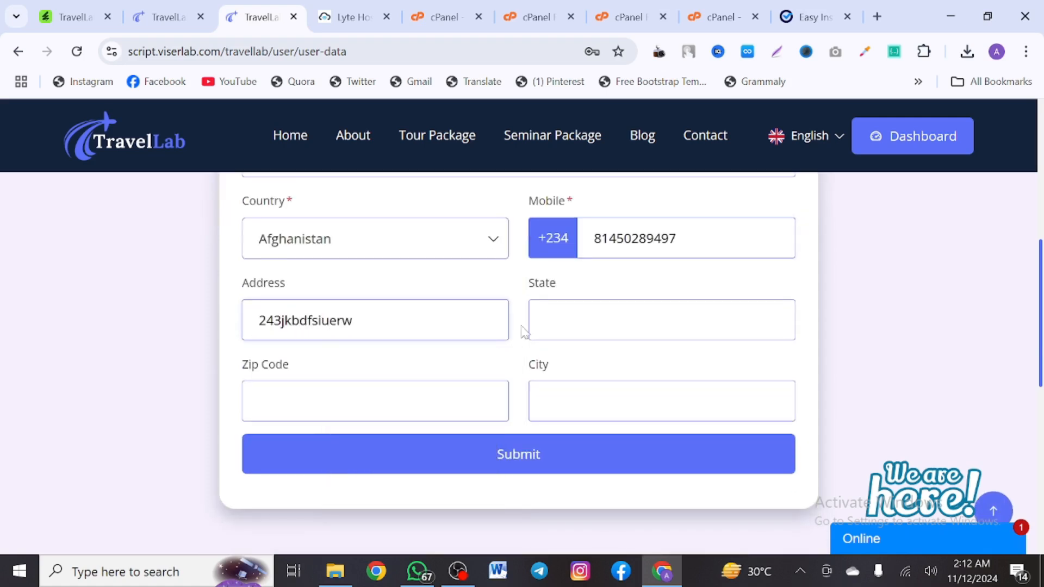
{"action": "left_click", "coordinate": [535, 326]}
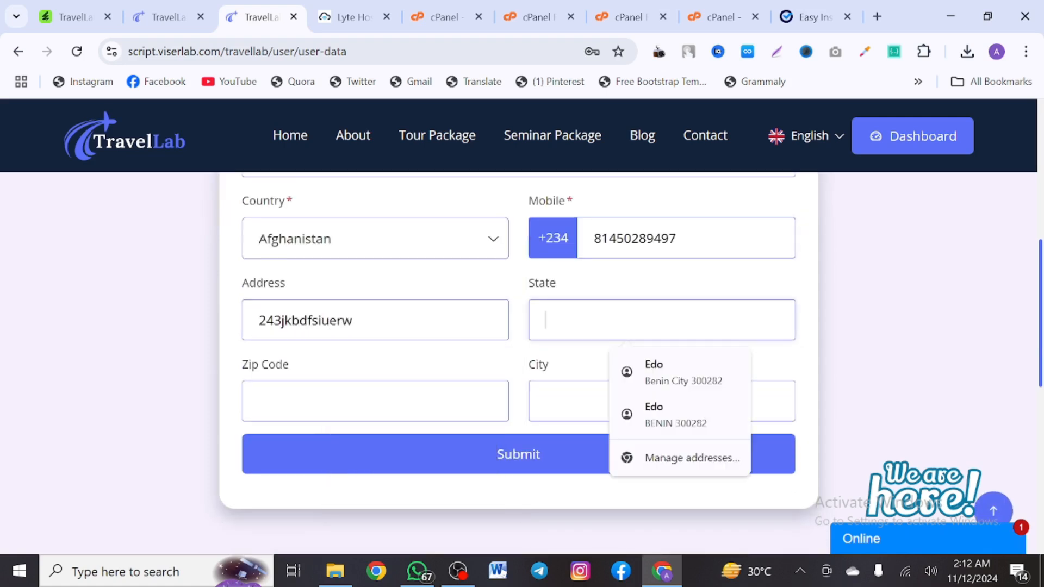
{"action": "type", "text": "iubwerkj"}
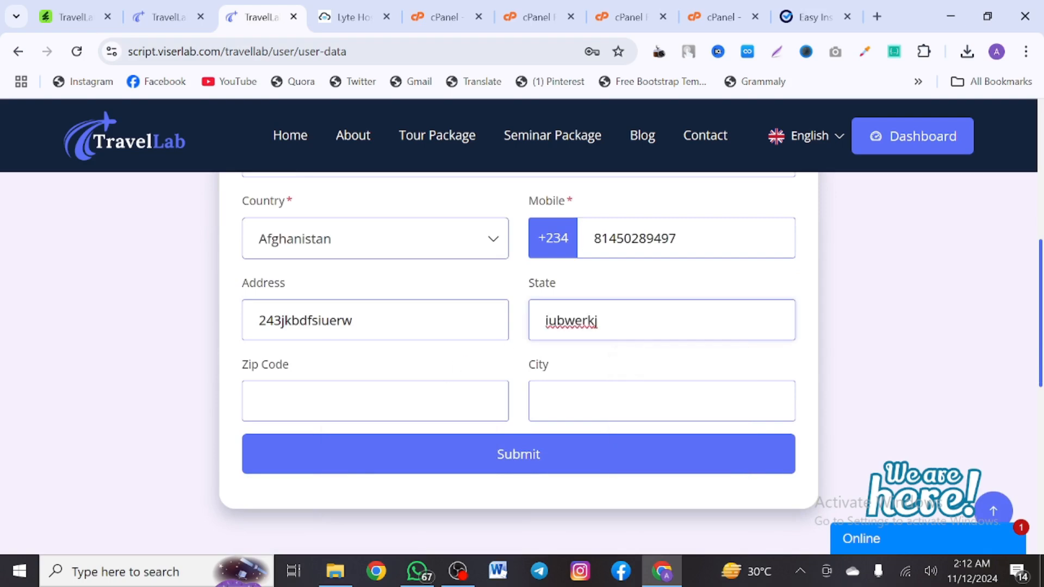
{"action": "left_click", "coordinate": [327, 402]}
{"action": "type", "text": "s,mf4"}
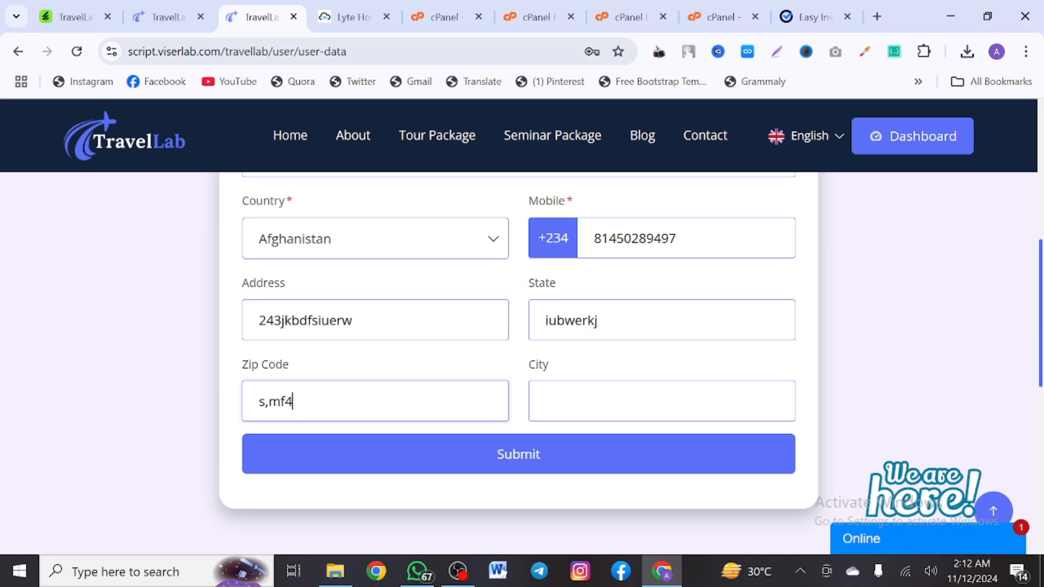
{"action": "type", "text": "24784286"}
{"action": "left_click", "coordinate": [625, 401]}
{"action": "type", "text": "l"}
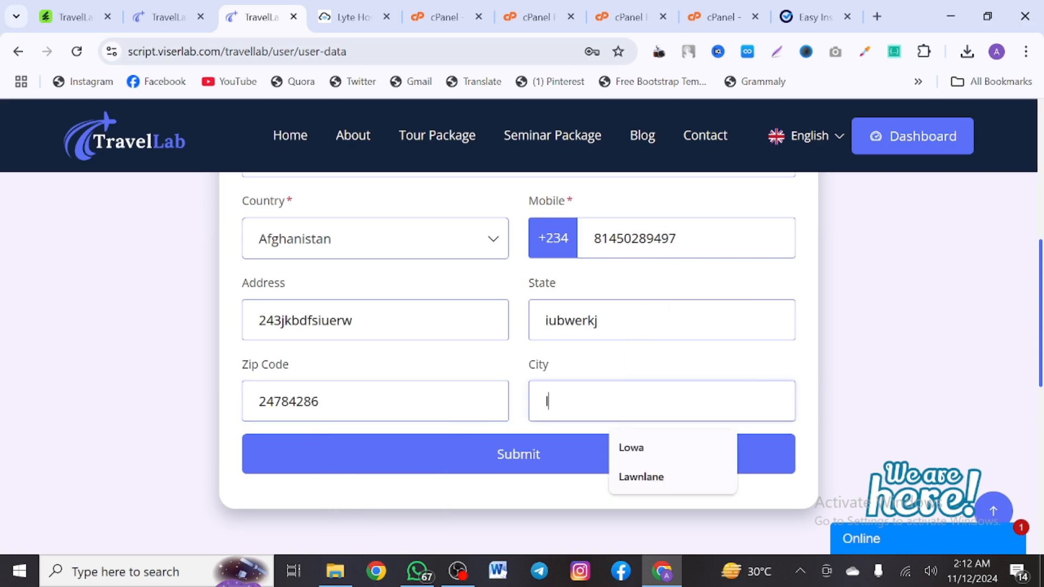
{"action": "type", "text": "ag"}
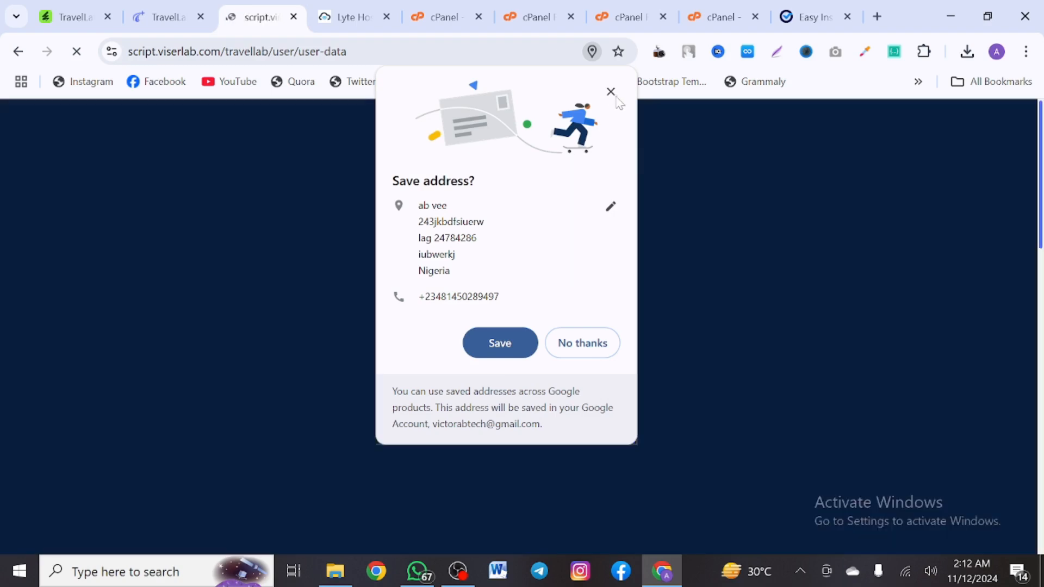
{"action": "left_click", "coordinate": [612, 91]}
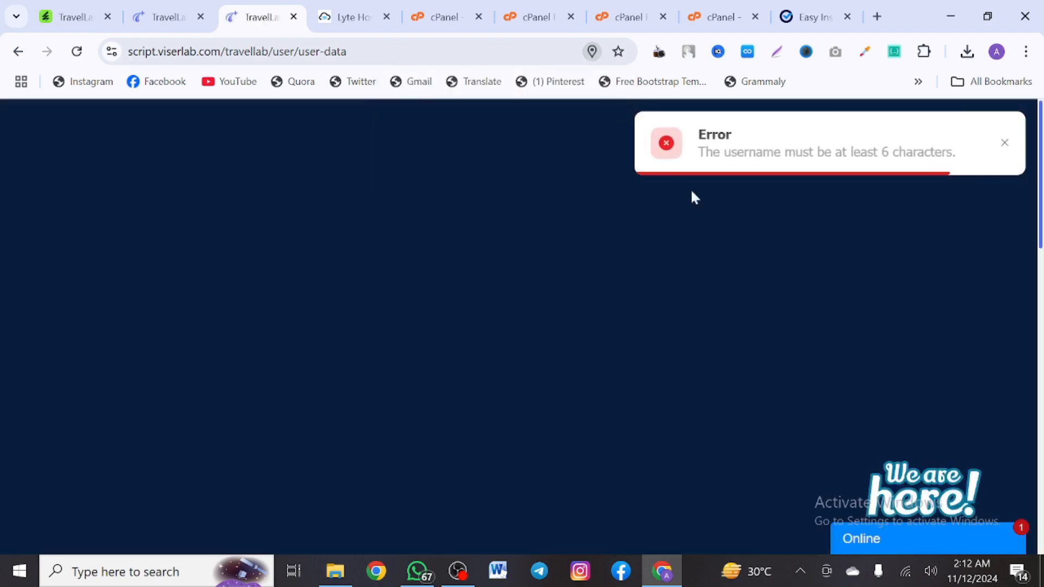
{"action": "scroll", "coordinate": [680, 283], "scroll_direction": "down", "scroll_amount": 5}
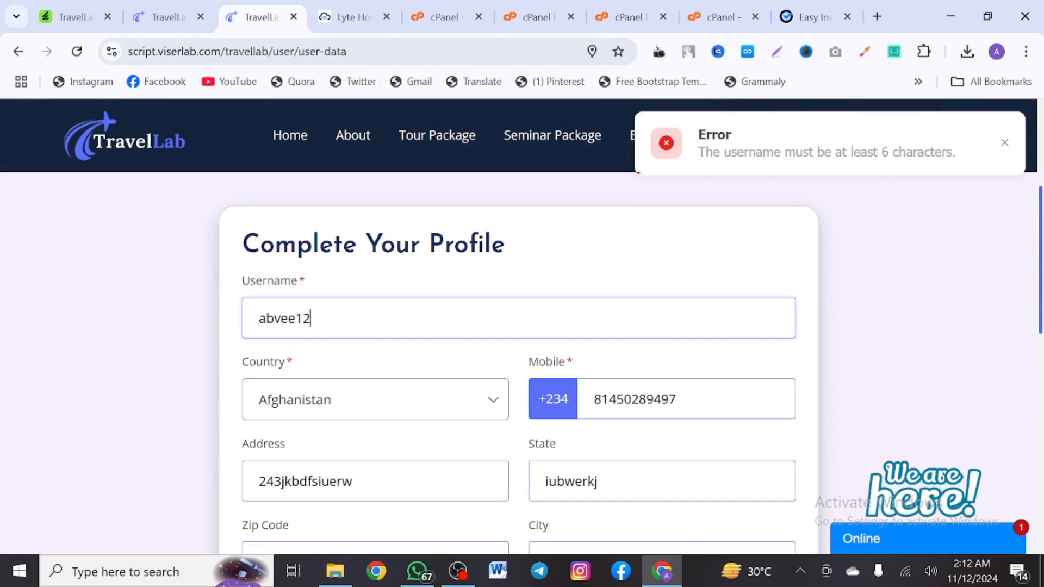
{"action": "type", "text": "4"}
{"action": "scroll", "coordinate": [396, 319], "scroll_direction": "down", "scroll_amount": 5}
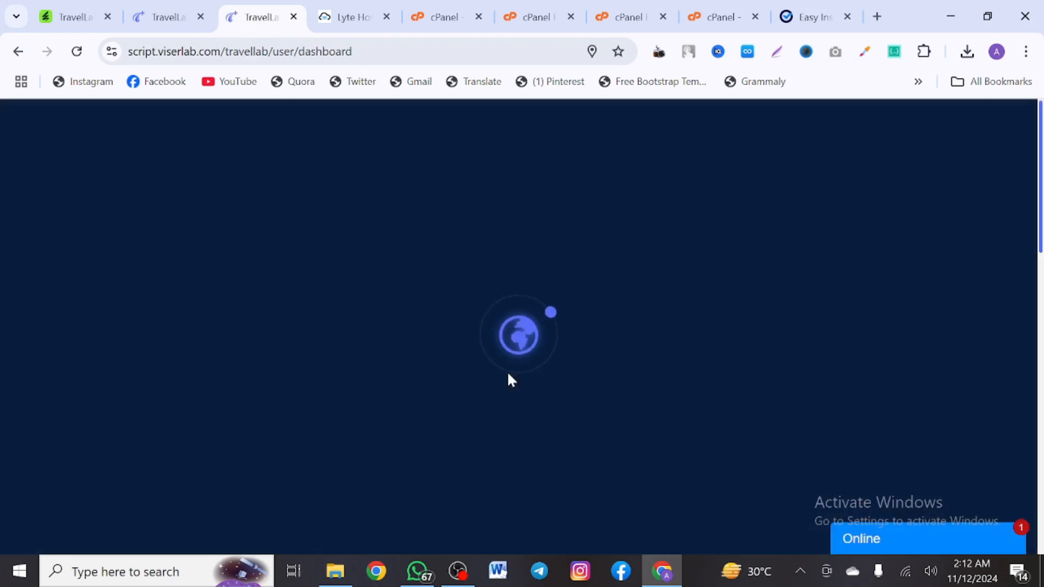
{"action": "scroll", "coordinate": [510, 379], "scroll_direction": "down", "scroll_amount": 5}
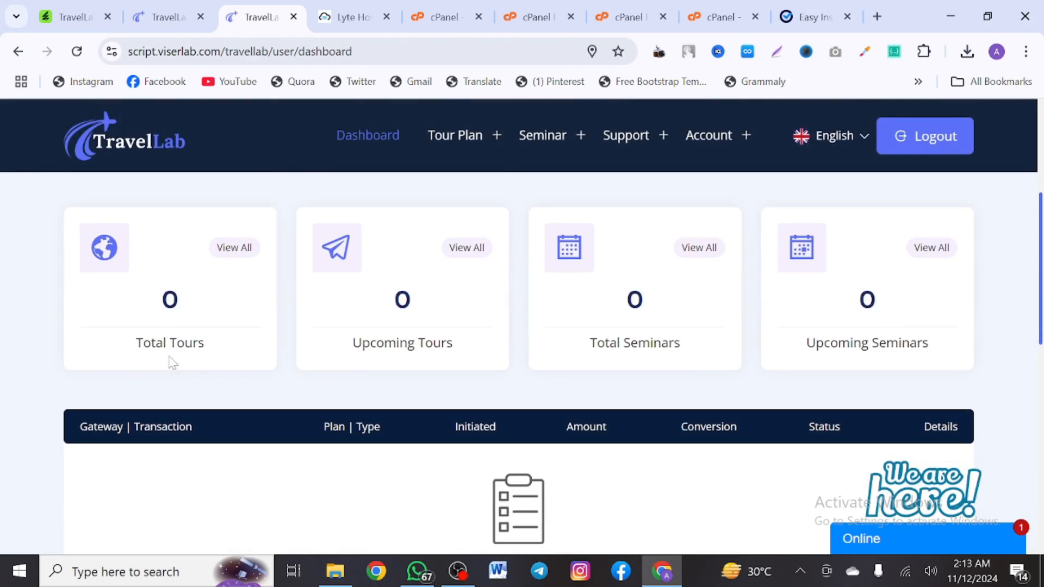
{"action": "scroll", "coordinate": [711, 362], "scroll_direction": "down", "scroll_amount": 1}
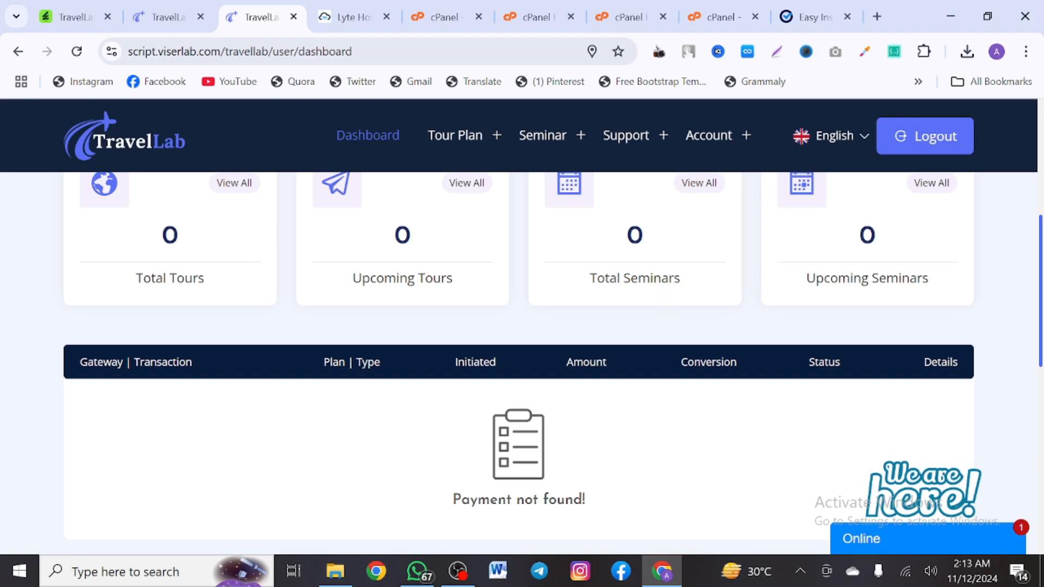
{"action": "scroll", "coordinate": [794, 278], "scroll_direction": "down", "scroll_amount": 9}
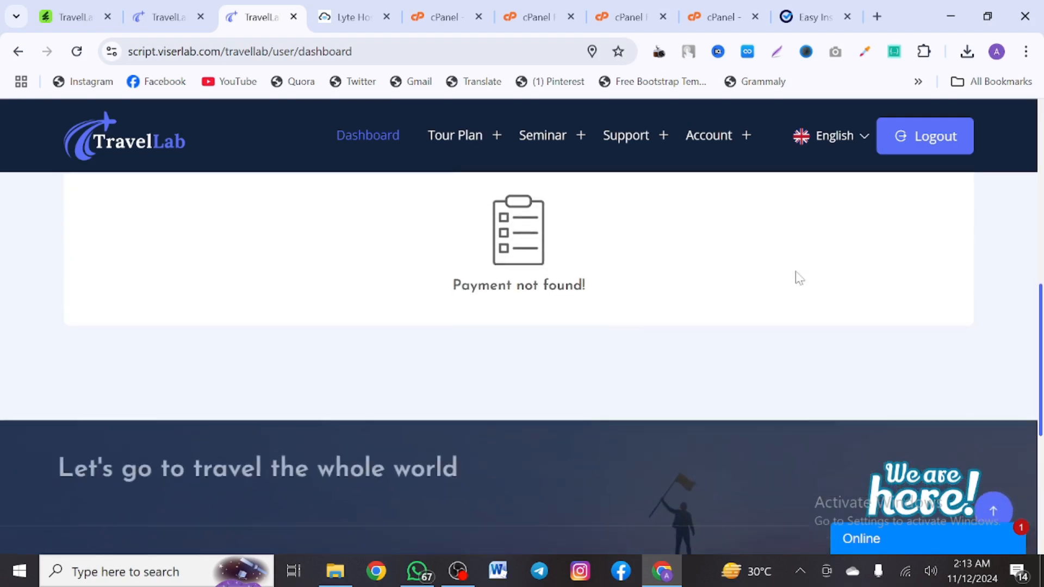
{"action": "scroll", "coordinate": [797, 276], "scroll_direction": "down", "scroll_amount": 2}
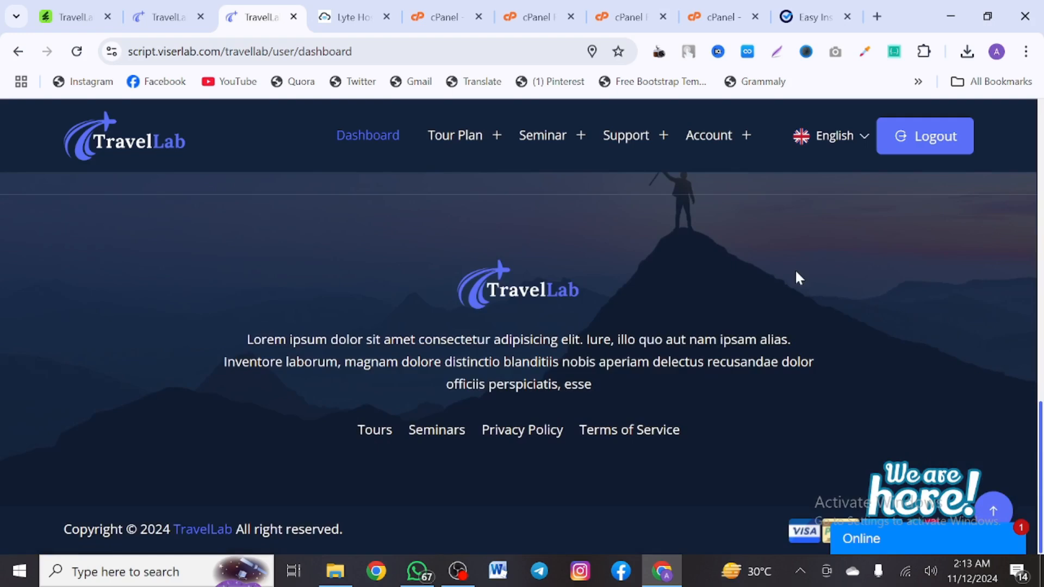
{"action": "mouse_move", "coordinate": [471, 149]}
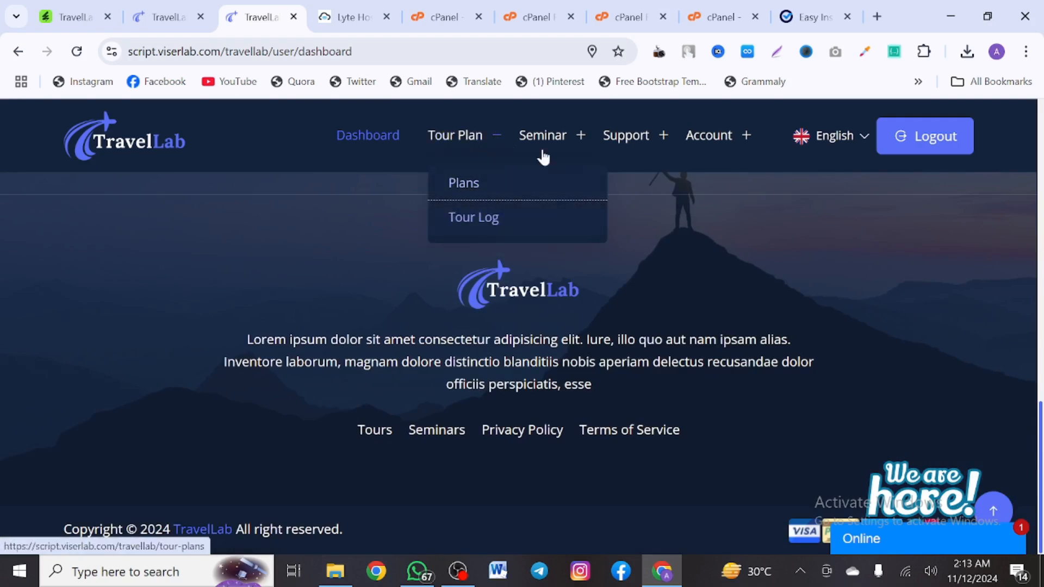
{"action": "mouse_move", "coordinate": [647, 140]}
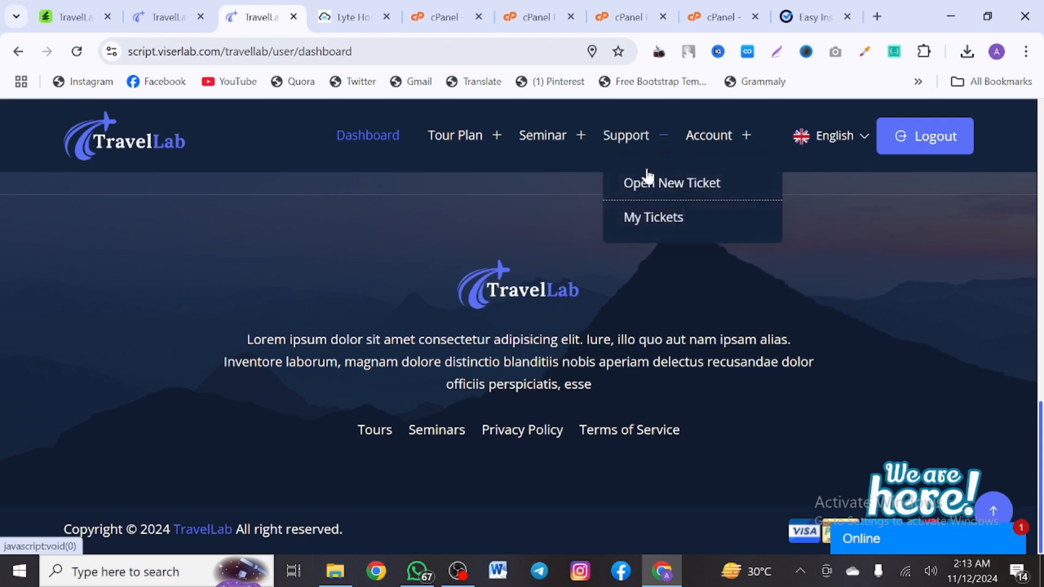
{"action": "mouse_move", "coordinate": [733, 141]}
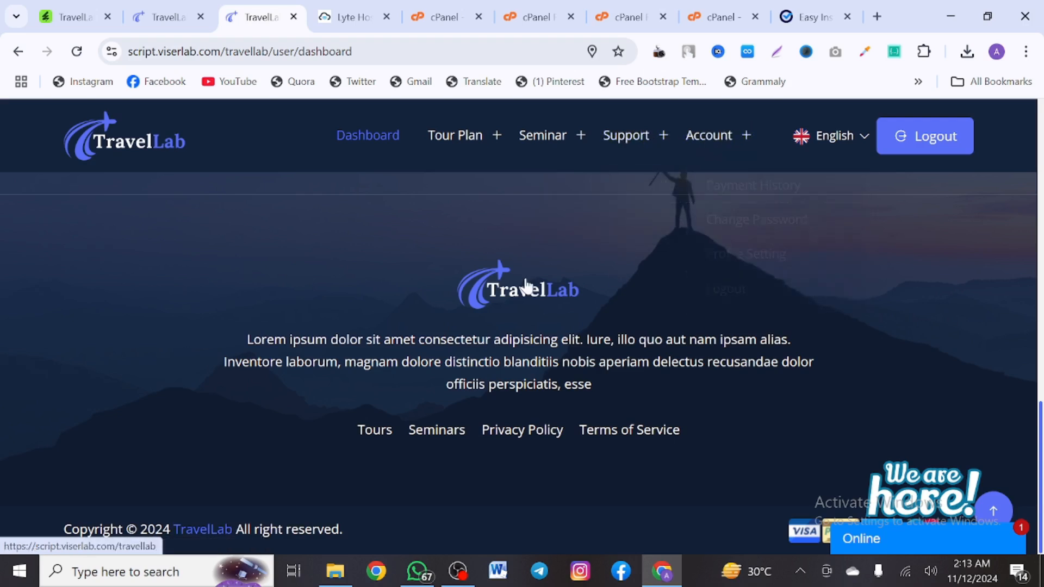
{"action": "scroll", "coordinate": [526, 286], "scroll_direction": "up", "scroll_amount": 4}
{"action": "scroll", "coordinate": [526, 280], "scroll_direction": "up", "scroll_amount": 10}
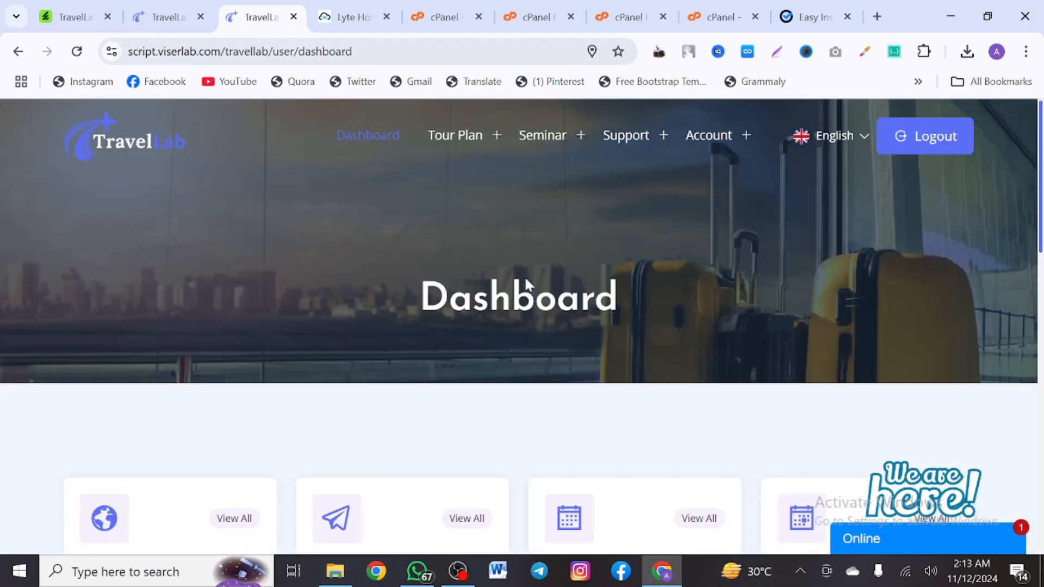
Open the /travellab/admin login page in the second tab and focus the admin username field
{"action": "left_click", "coordinate": [153, 9]}
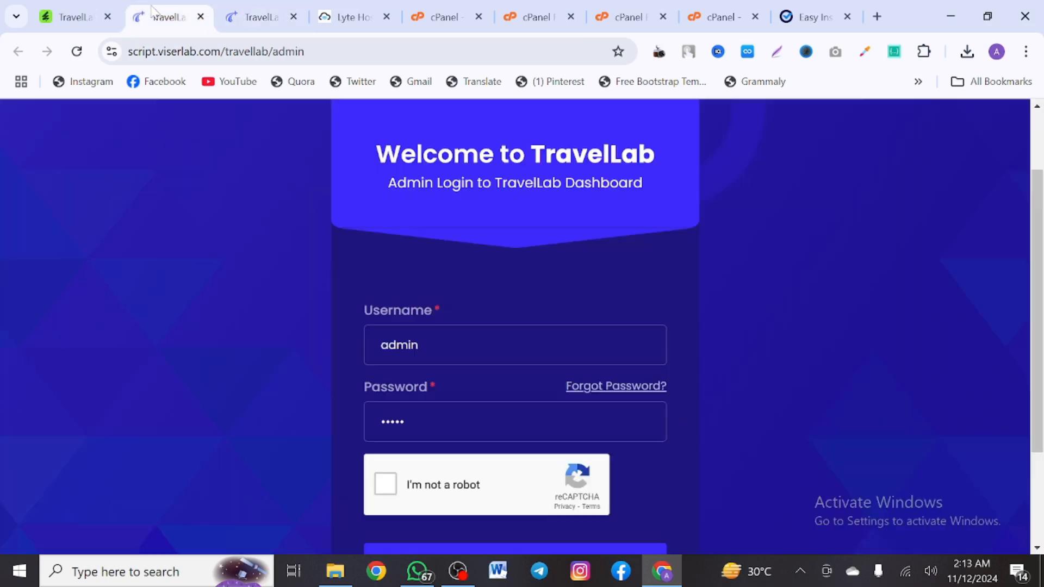
{"action": "scroll", "coordinate": [404, 370], "scroll_direction": "down", "scroll_amount": 1}
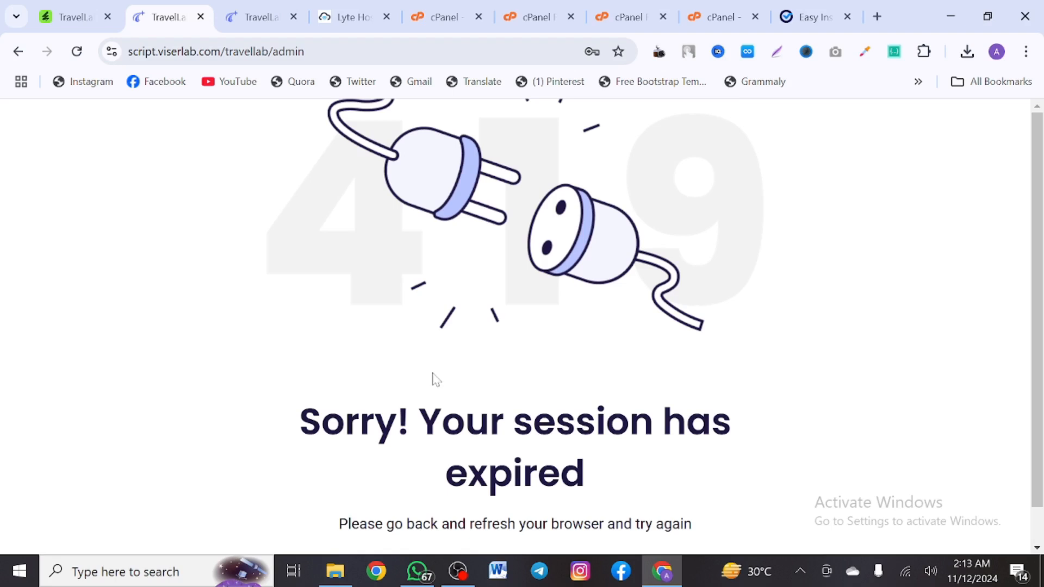
{"action": "scroll", "coordinate": [435, 379], "scroll_direction": "down", "scroll_amount": 1}
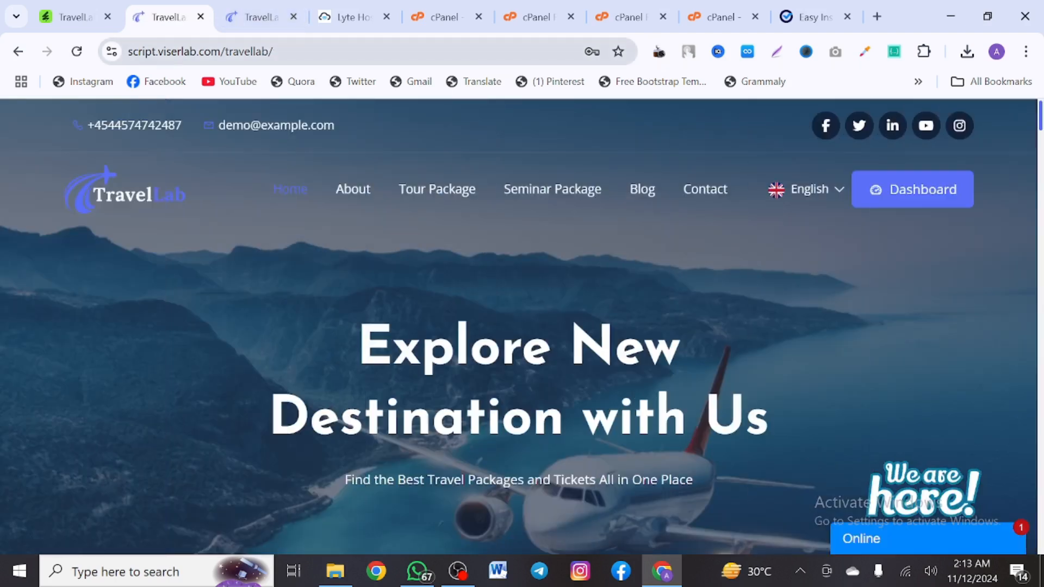
{"action": "left_click", "coordinate": [312, 52]}
{"action": "left_click", "coordinate": [313, 51]}
{"action": "type", "text": "admi"}
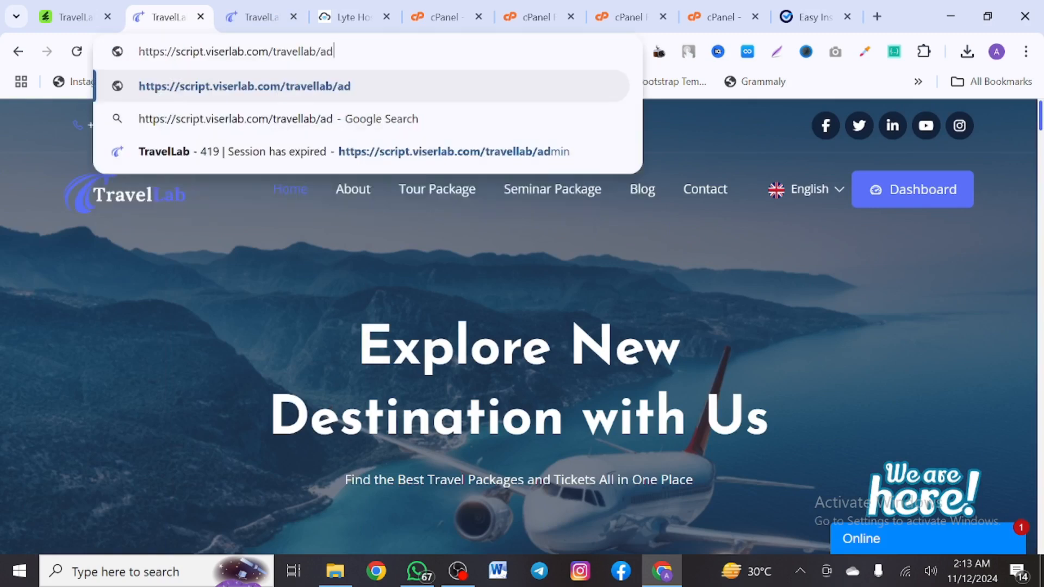
{"action": "type", "text": "n"}
{"action": "key", "text": "Return"}
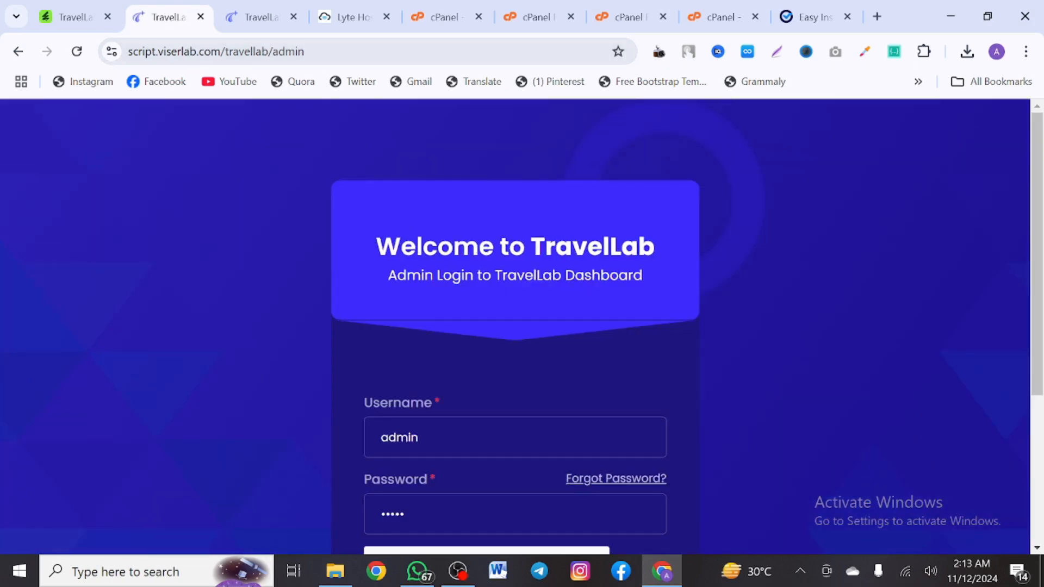
{"action": "left_click", "coordinate": [471, 435]}
{"action": "scroll", "coordinate": [471, 380], "scroll_direction": "down", "scroll_amount": 4}
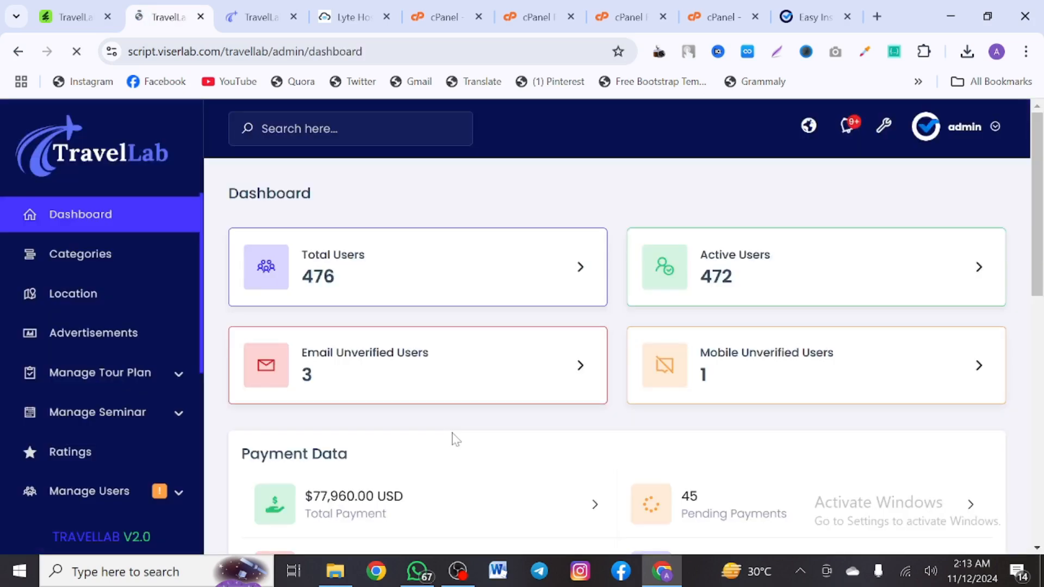
Close Chrome's password warning and scroll through the admin dashboard's totals and charts
{"action": "scroll", "coordinate": [453, 439], "scroll_direction": "down", "scroll_amount": 2}
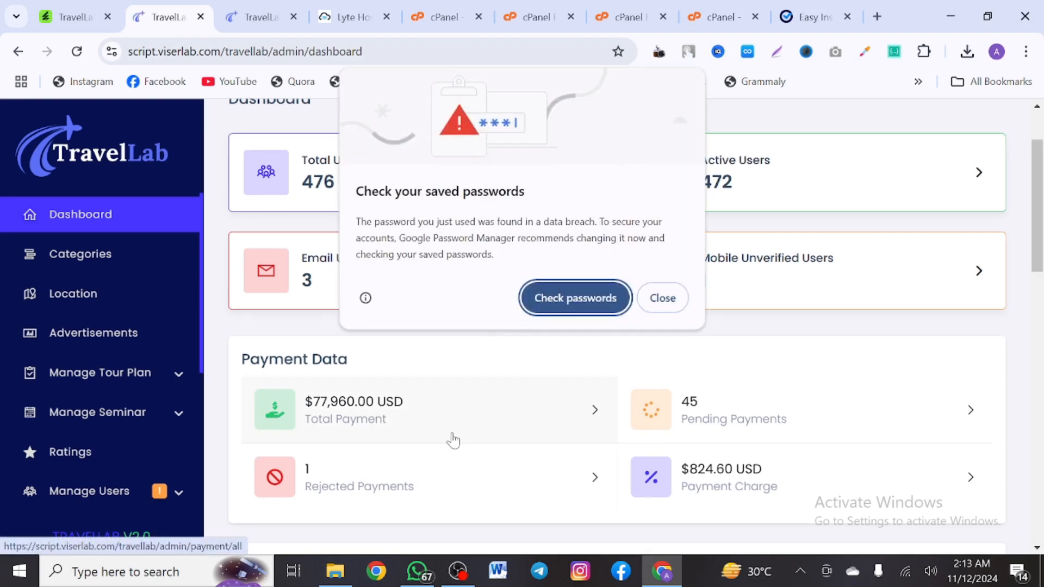
{"action": "left_click", "coordinate": [663, 298]}
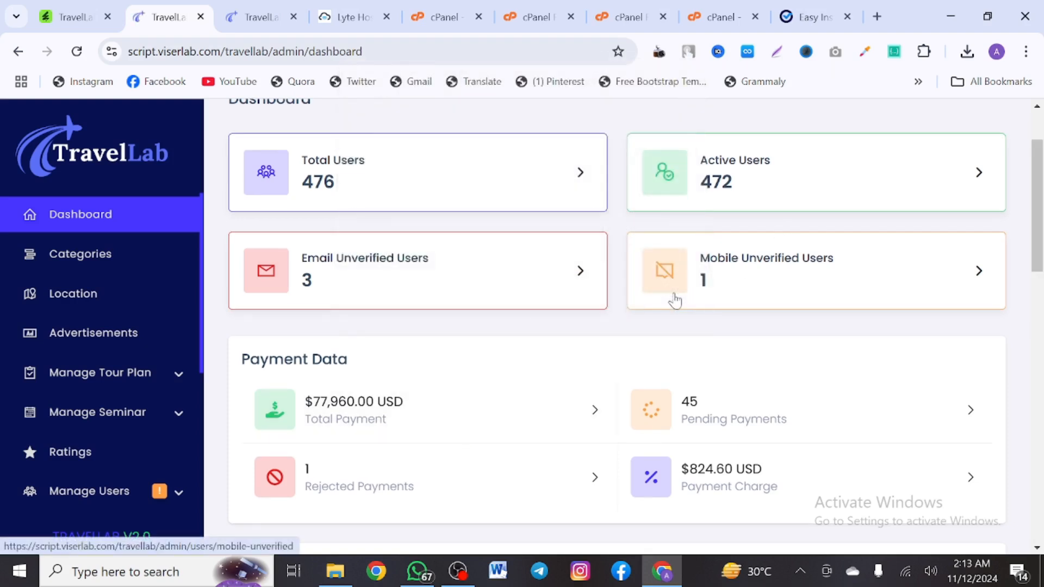
{"action": "scroll", "coordinate": [674, 300], "scroll_direction": "up", "scroll_amount": 2}
{"action": "scroll", "coordinate": [676, 299], "scroll_direction": "down", "scroll_amount": 3}
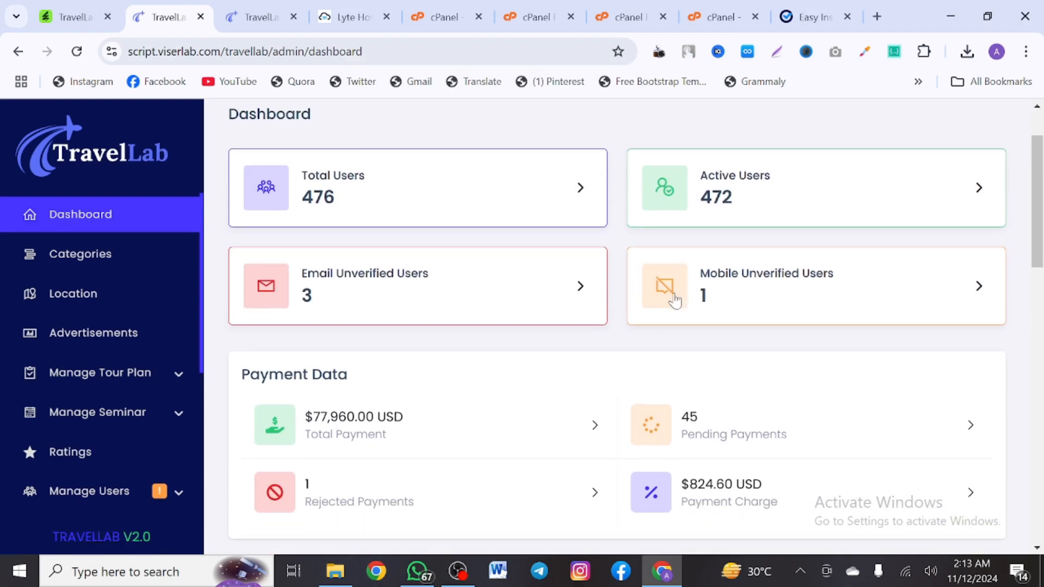
{"action": "scroll", "coordinate": [676, 299], "scroll_direction": "up", "scroll_amount": 3}
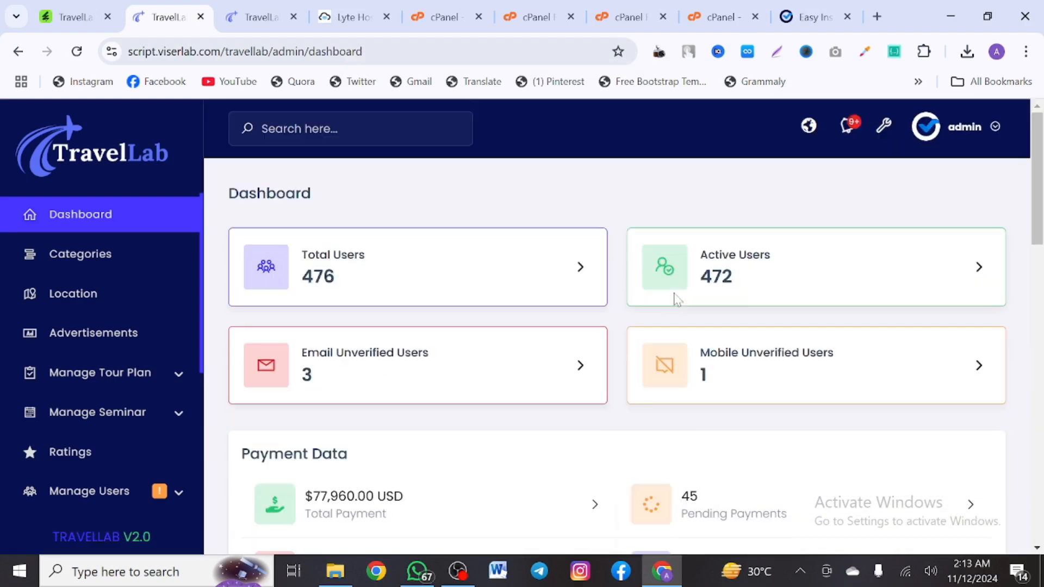
{"action": "scroll", "coordinate": [675, 298], "scroll_direction": "down", "scroll_amount": 15}
{"action": "scroll", "coordinate": [675, 298], "scroll_direction": "down", "scroll_amount": 4}
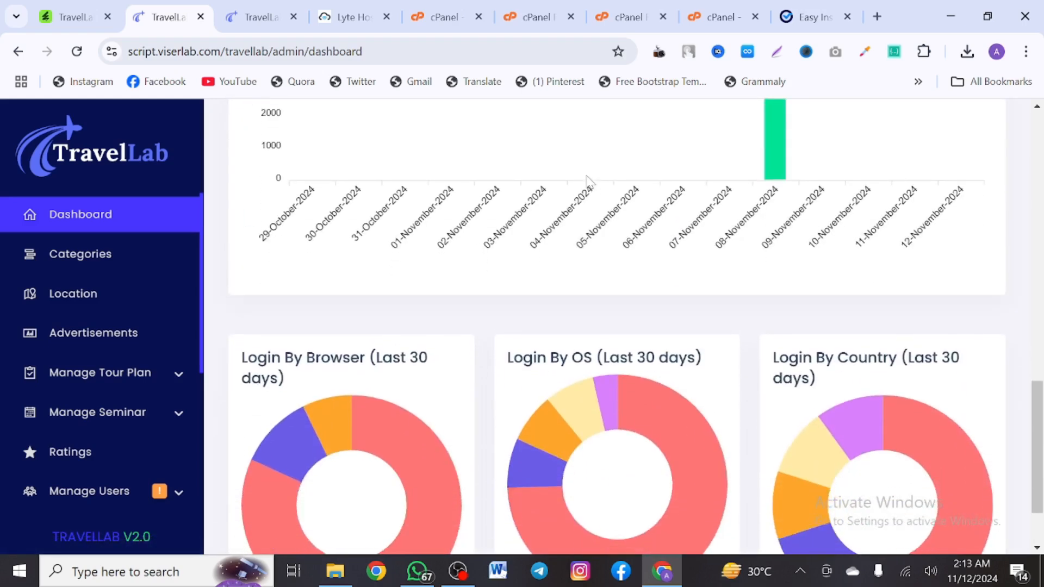
{"action": "scroll", "coordinate": [78, 450], "scroll_direction": "down", "scroll_amount": 4}
{"action": "scroll", "coordinate": [77, 448], "scroll_direction": "down", "scroll_amount": 1}
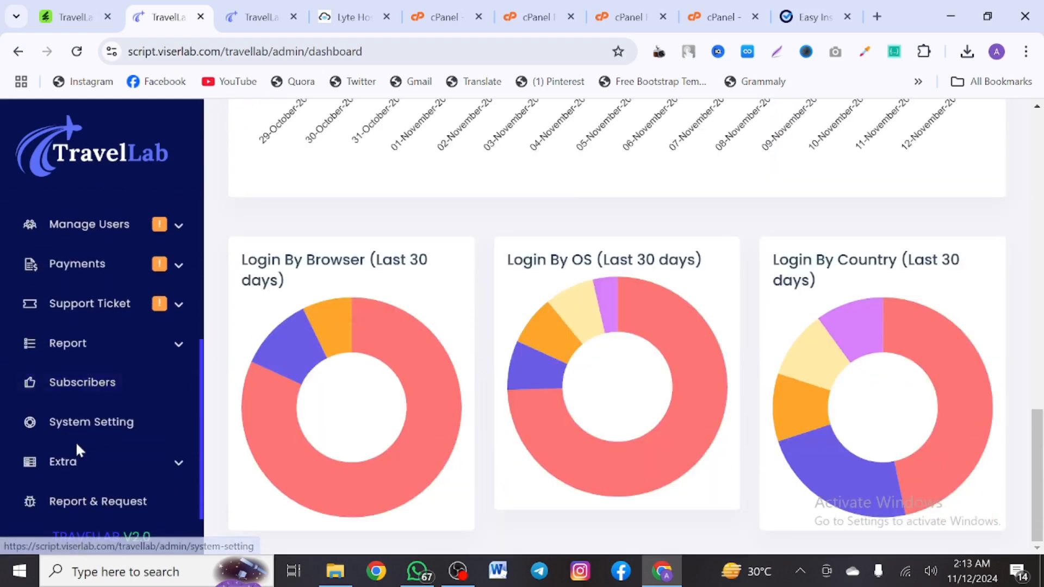
{"action": "scroll", "coordinate": [77, 448], "scroll_direction": "up", "scroll_amount": 2}
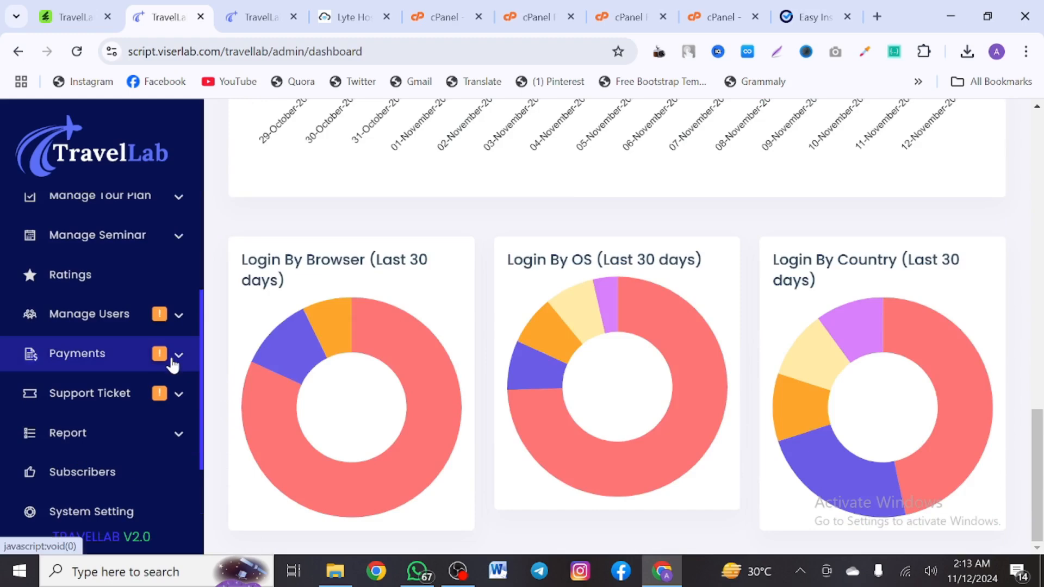
Expand Payments in the admin sidebar, review the payment report, then switch to LyteHosting
{"action": "left_click", "coordinate": [168, 363]}
{"action": "scroll", "coordinate": [93, 456], "scroll_direction": "down", "scroll_amount": 1}
{"action": "scroll", "coordinate": [93, 460], "scroll_direction": "down", "scroll_amount": 4}
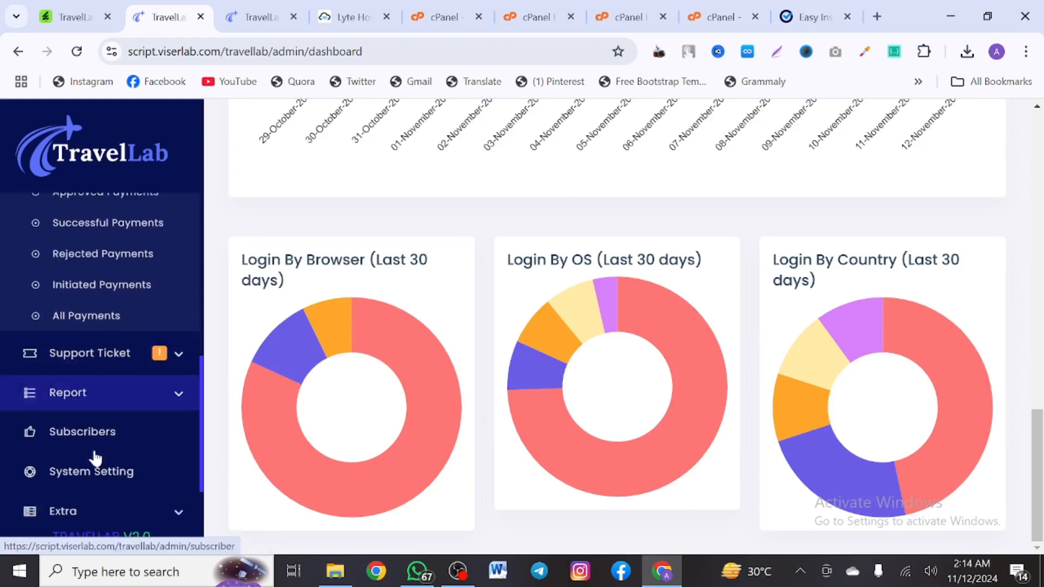
{"action": "scroll", "coordinate": [94, 460], "scroll_direction": "up", "scroll_amount": 7}
{"action": "scroll", "coordinate": [278, 263], "scroll_direction": "up", "scroll_amount": 15}
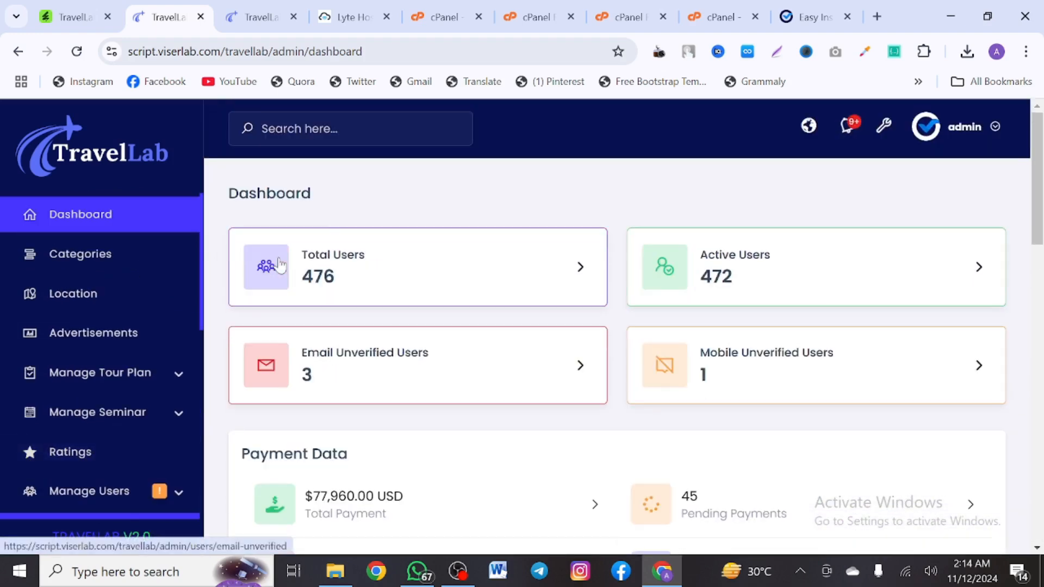
{"action": "left_click", "coordinate": [353, 17]}
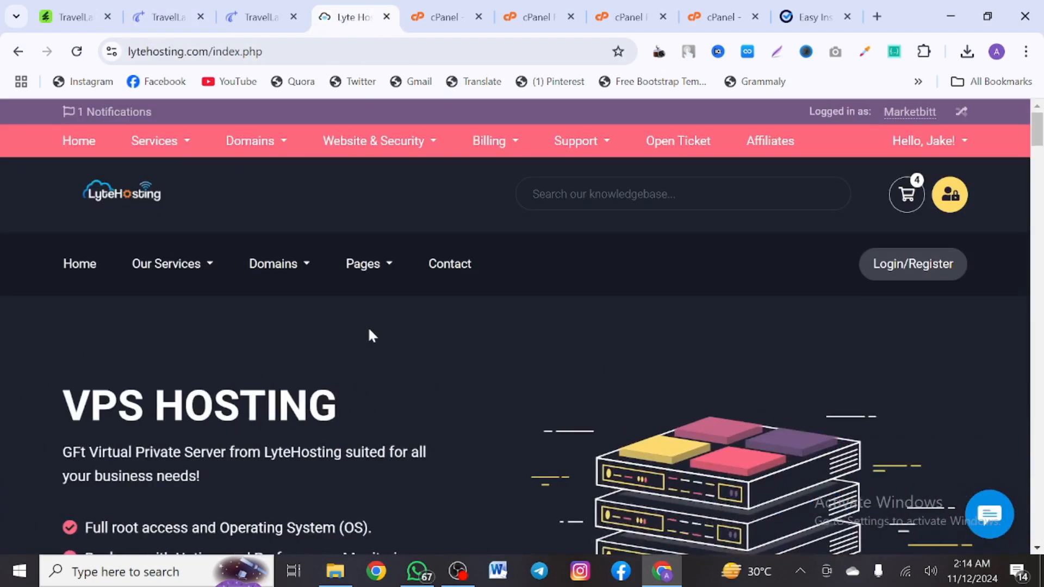
{"action": "scroll", "coordinate": [369, 333], "scroll_direction": "down", "scroll_amount": 3}
{"action": "scroll", "coordinate": [370, 334], "scroll_direction": "up", "scroll_amount": 3}
{"action": "scroll", "coordinate": [370, 335], "scroll_direction": "down", "scroll_amount": 1}
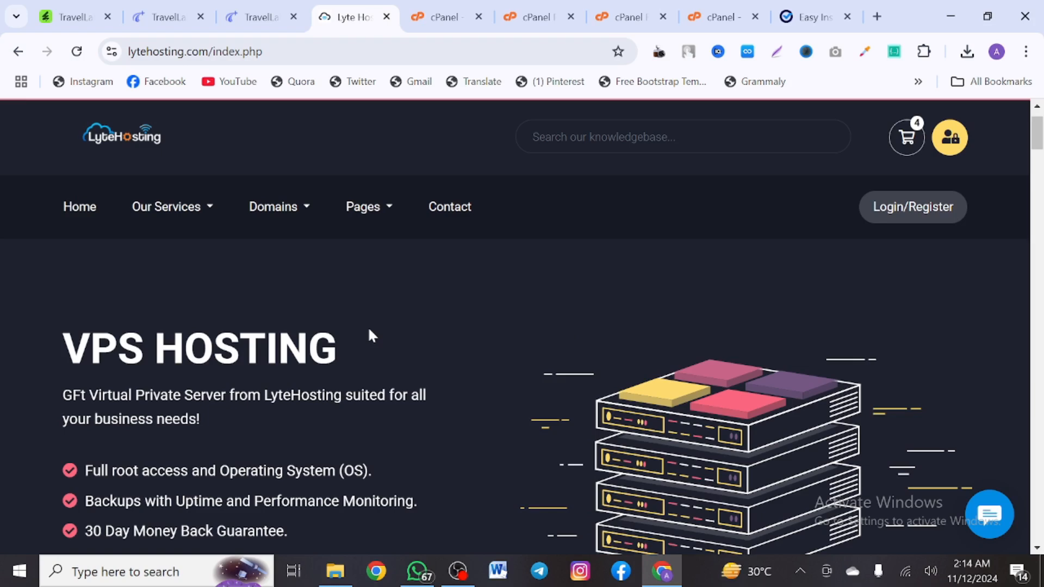
{"action": "scroll", "coordinate": [369, 330], "scroll_direction": "down", "scroll_amount": 7}
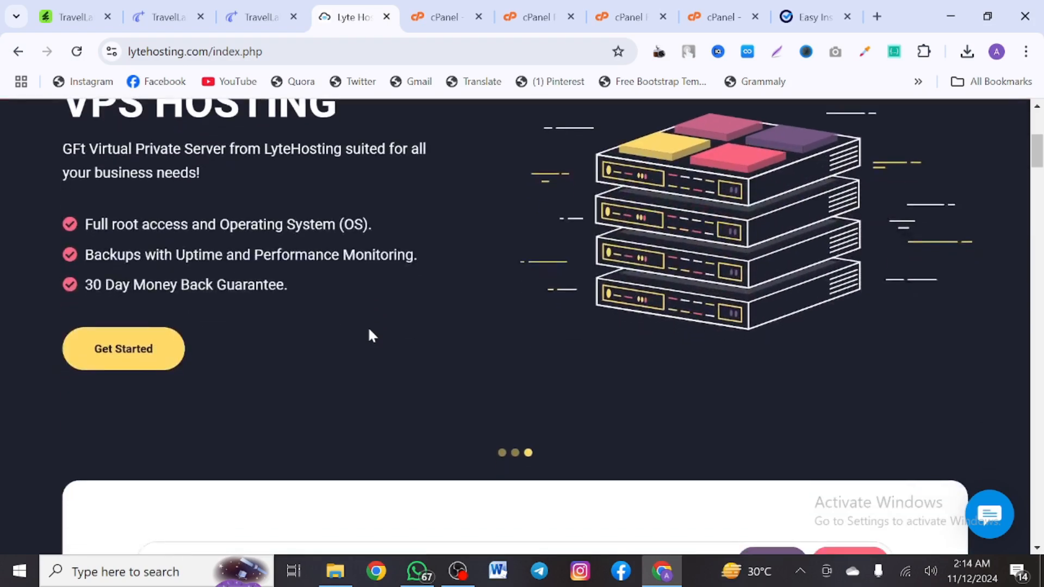
{"action": "scroll", "coordinate": [372, 336], "scroll_direction": "down", "scroll_amount": 3}
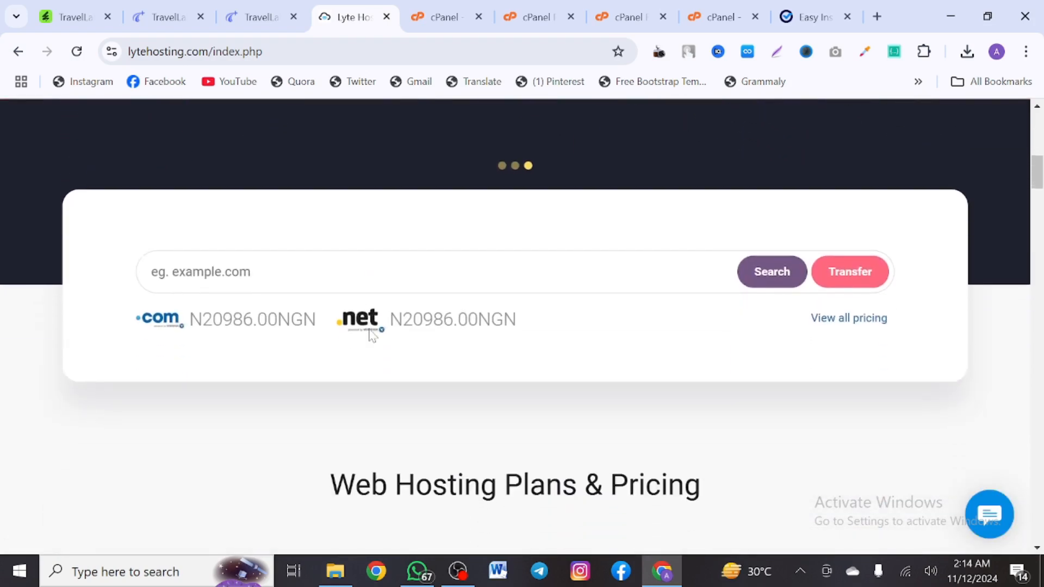
{"action": "scroll", "coordinate": [372, 336], "scroll_direction": "down", "scroll_amount": 6}
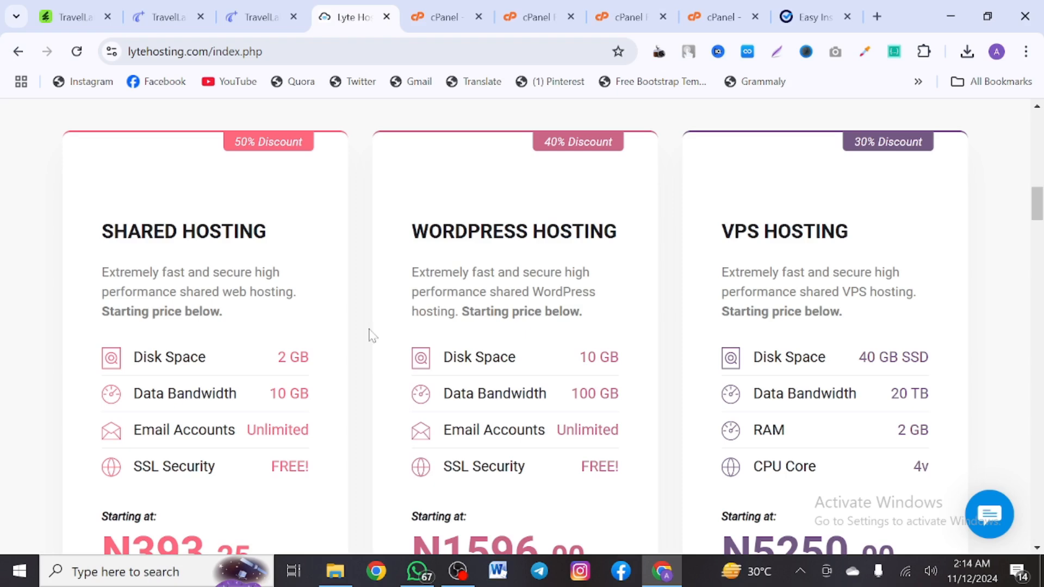
{"action": "scroll", "coordinate": [371, 336], "scroll_direction": "up", "scroll_amount": 2}
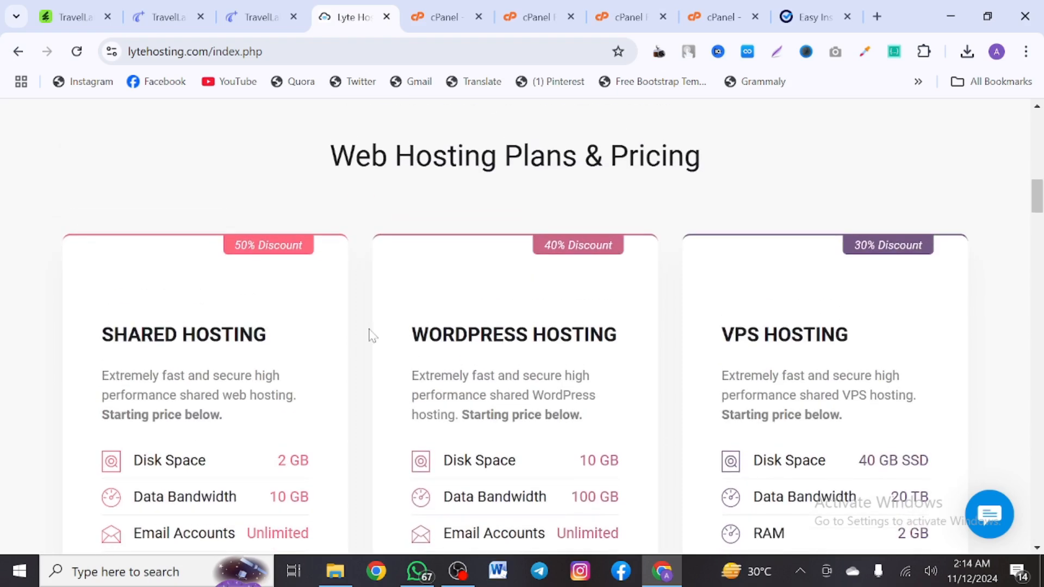
{"action": "scroll", "coordinate": [371, 336], "scroll_direction": "up", "scroll_amount": 1}
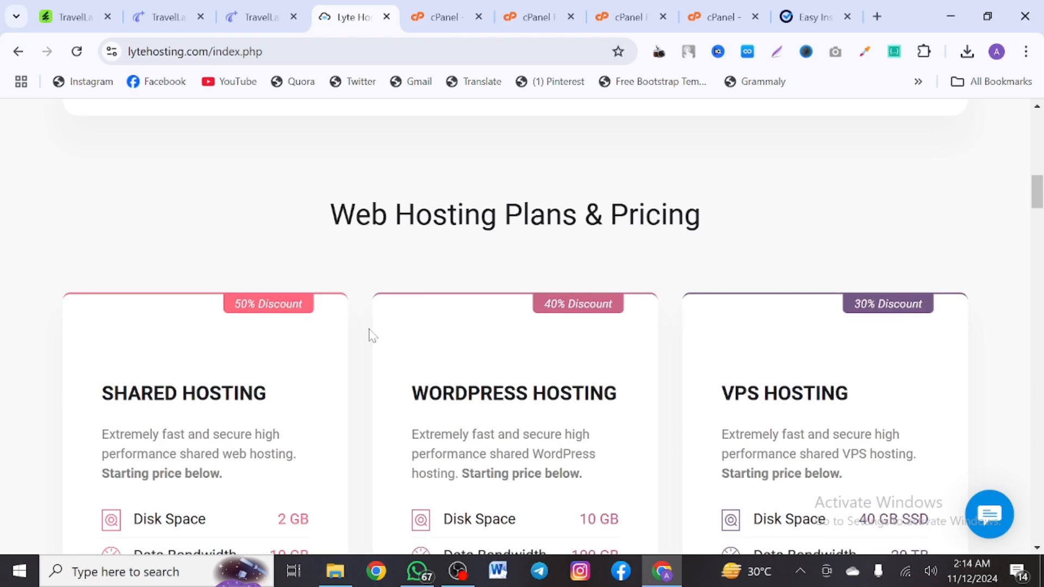
{"action": "scroll", "coordinate": [372, 335], "scroll_direction": "up", "scroll_amount": 2}
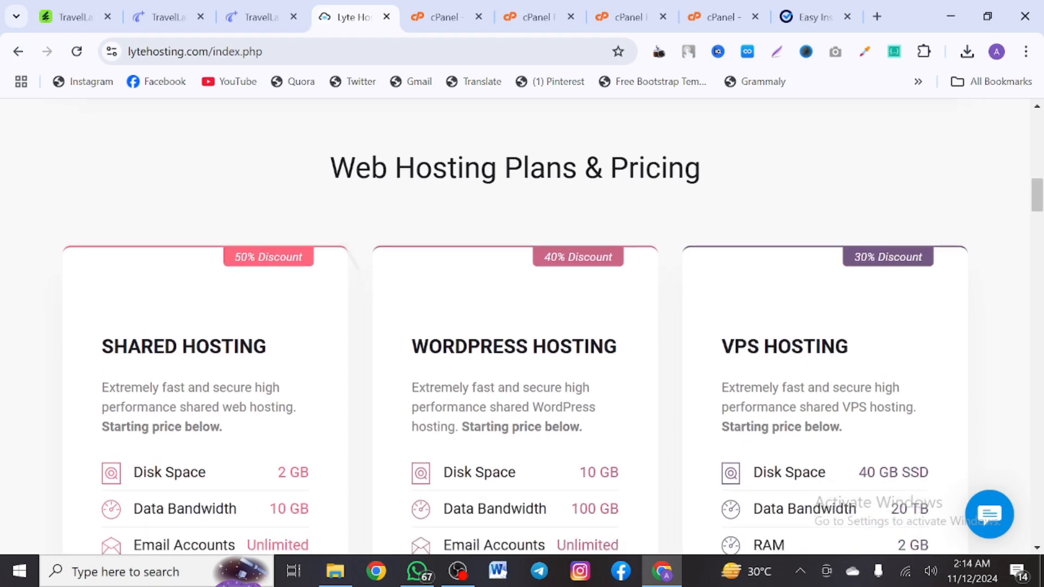
{"action": "scroll", "coordinate": [371, 335], "scroll_direction": "up", "scroll_amount": 1}
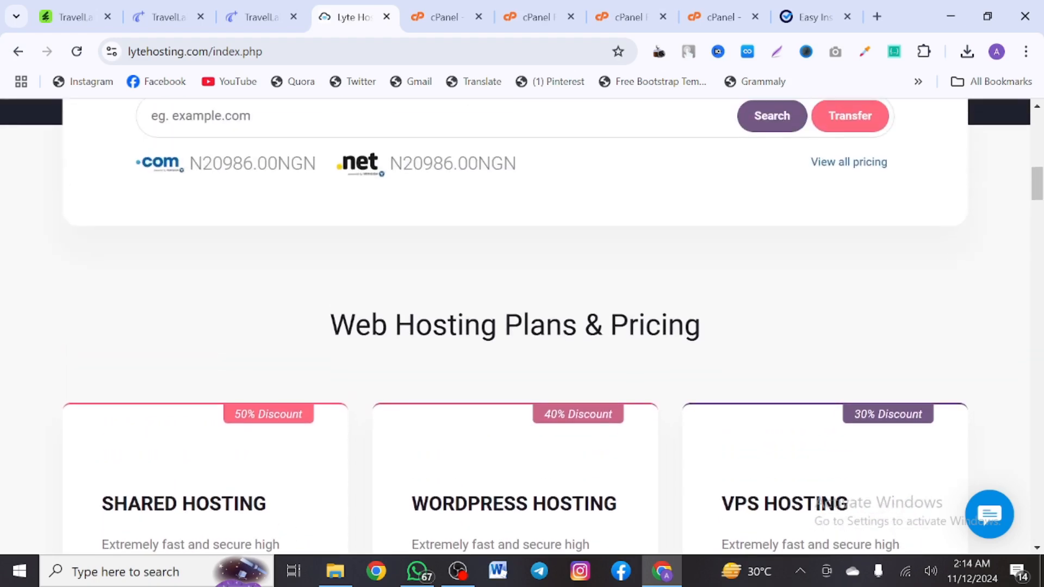
{"action": "scroll", "coordinate": [372, 336], "scroll_direction": "down", "scroll_amount": 10}
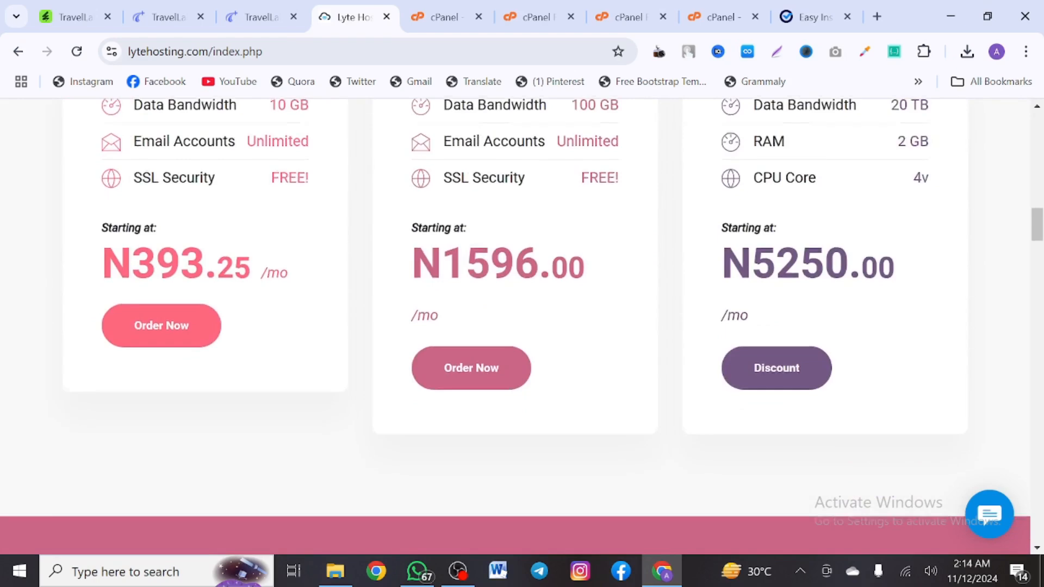
{"action": "scroll", "coordinate": [370, 340], "scroll_direction": "up", "scroll_amount": 1}
{"action": "scroll", "coordinate": [370, 340], "scroll_direction": "down", "scroll_amount": 1}
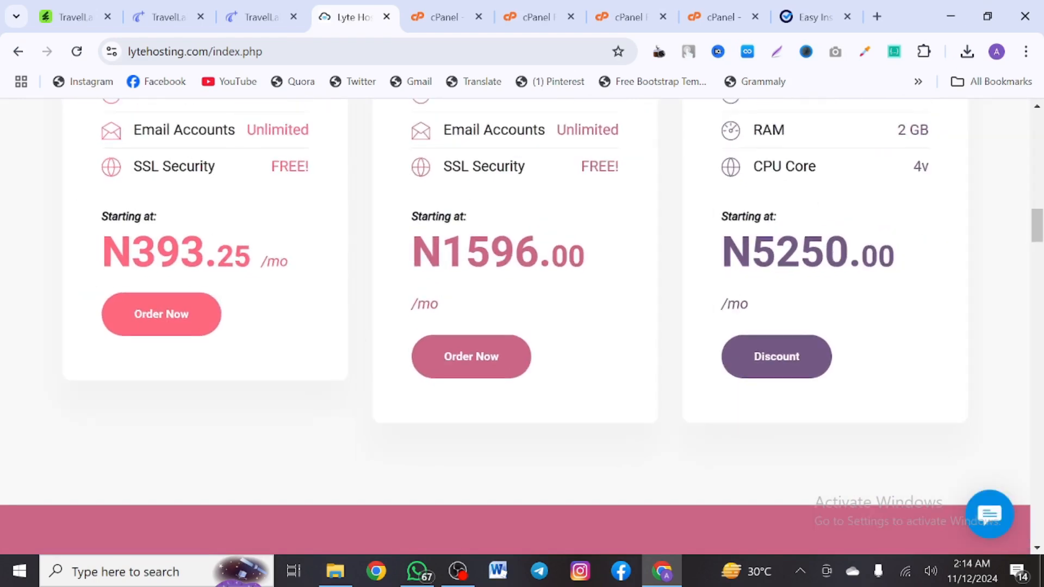
{"action": "scroll", "coordinate": [342, 398], "scroll_direction": "down", "scroll_amount": 14}
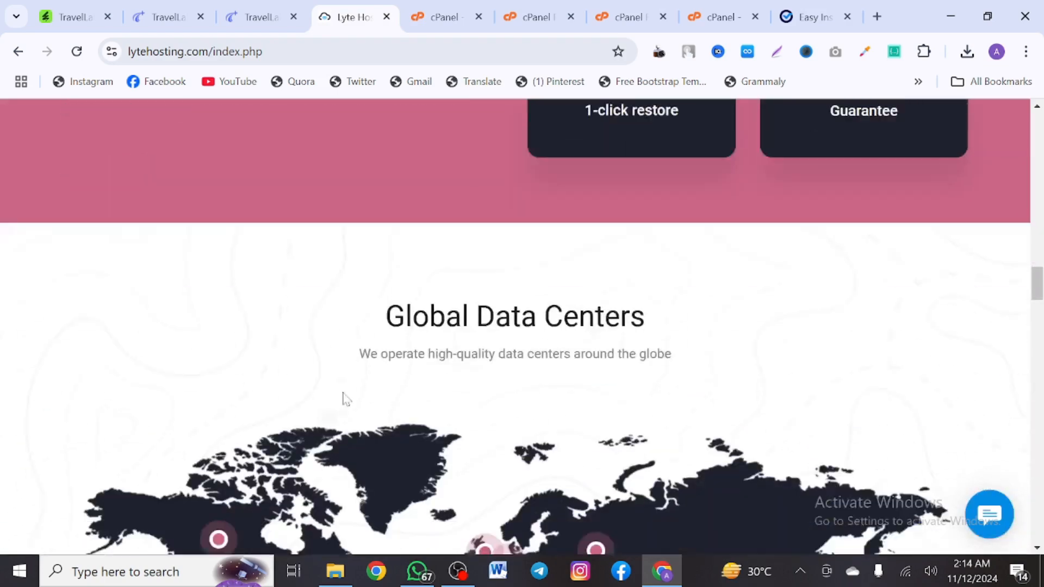
{"action": "scroll", "coordinate": [343, 400], "scroll_direction": "down", "scroll_amount": 20}
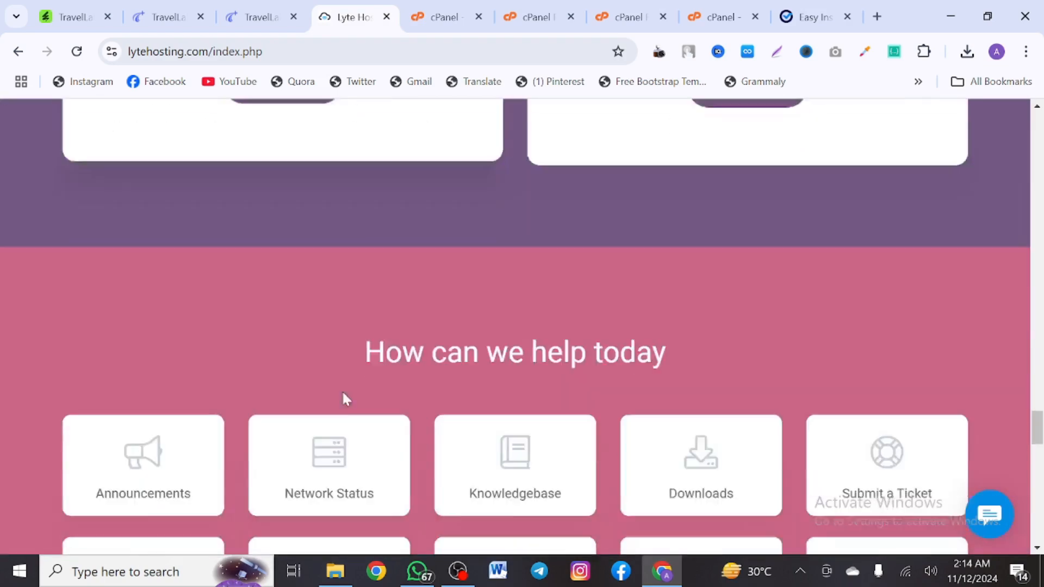
{"action": "scroll", "coordinate": [342, 400], "scroll_direction": "down", "scroll_amount": 18}
{"action": "scroll", "coordinate": [343, 400], "scroll_direction": "up", "scroll_amount": 19}
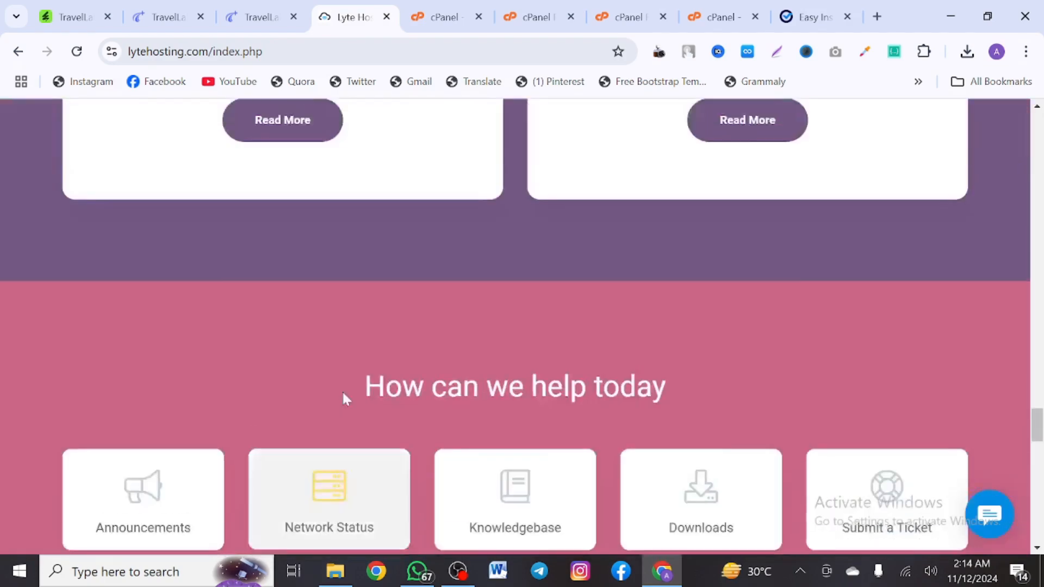
{"action": "scroll", "coordinate": [344, 398], "scroll_direction": "up", "scroll_amount": 20}
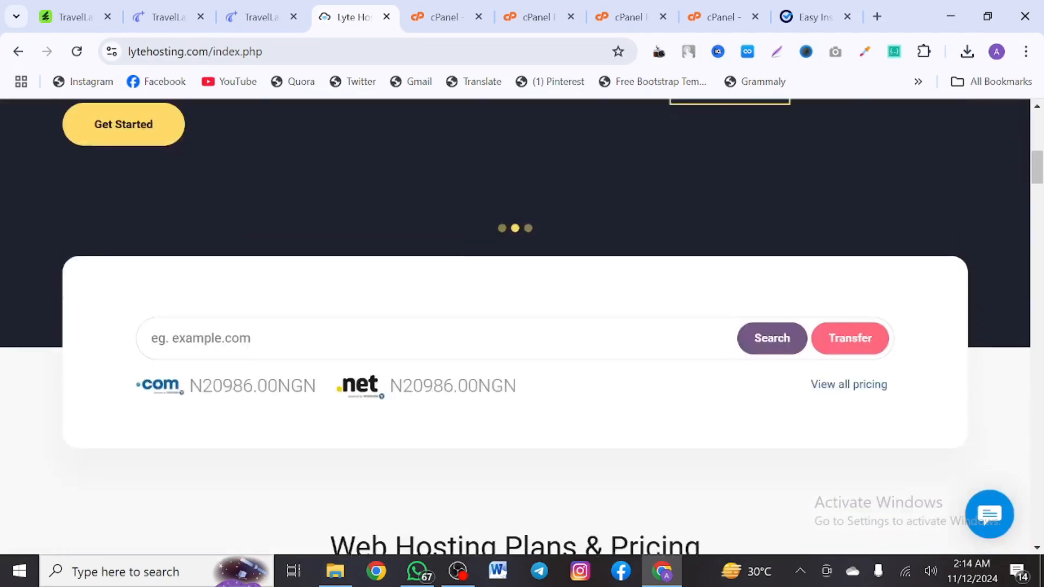
{"action": "scroll", "coordinate": [343, 399], "scroll_direction": "up", "scroll_amount": 1}
Check availability of the domain cebelbmagt.com on LyteHosting
{"action": "left_click", "coordinate": [343, 414]}
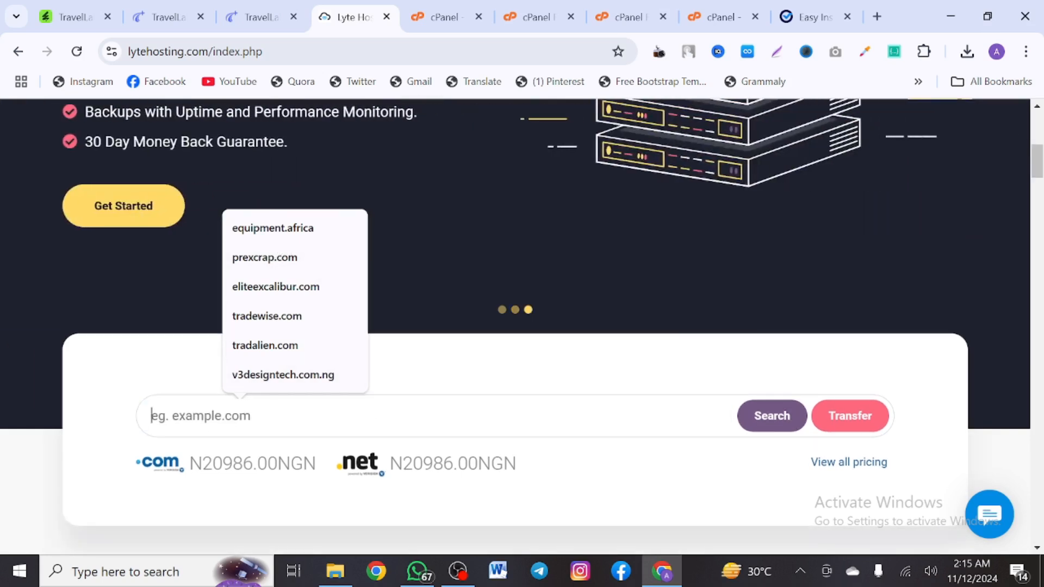
{"action": "type", "text": "cebe"}
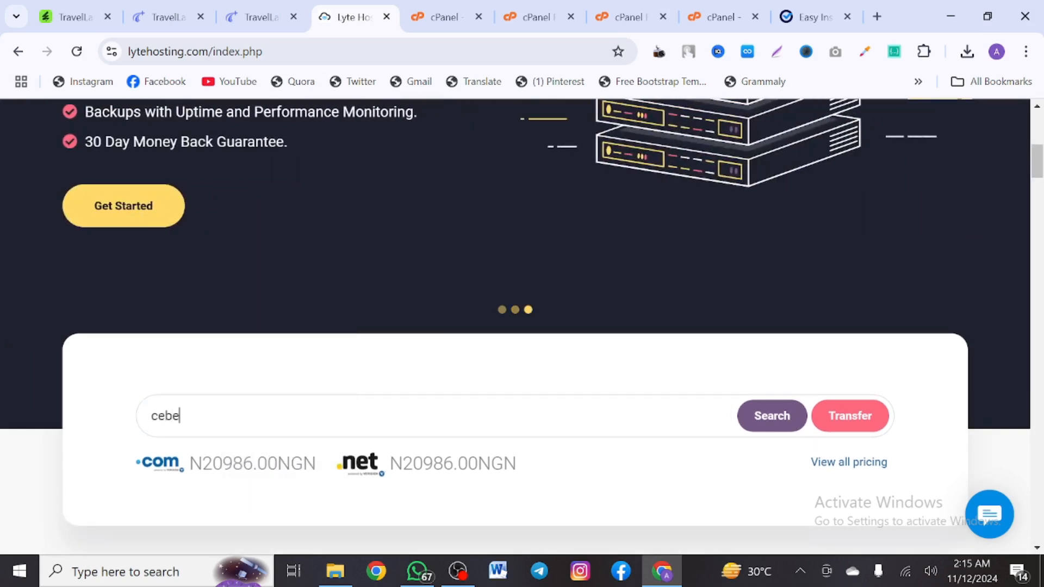
{"action": "type", "text": "lbmg"}
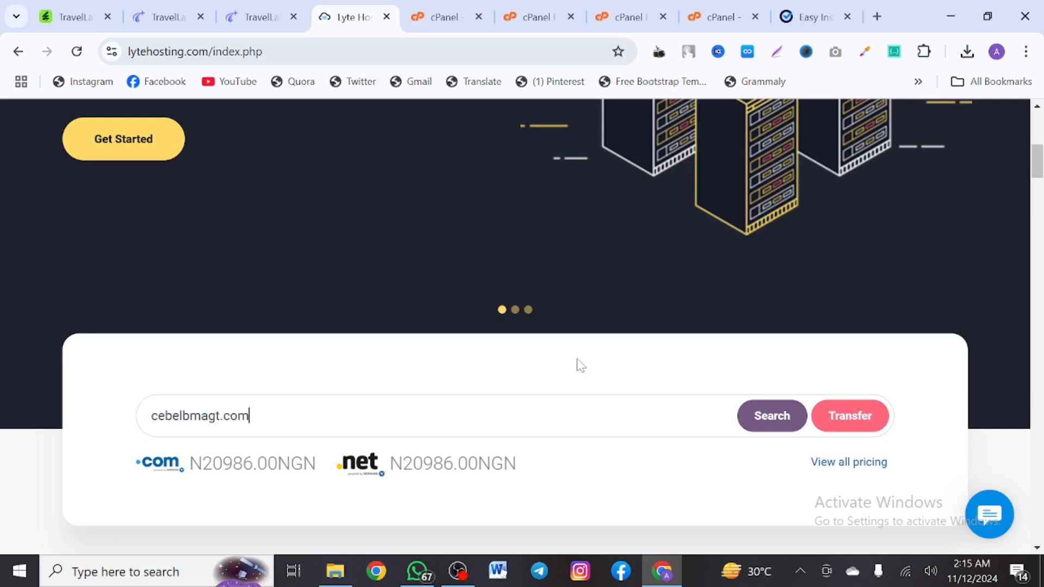
{"action": "left_click", "coordinate": [790, 418]}
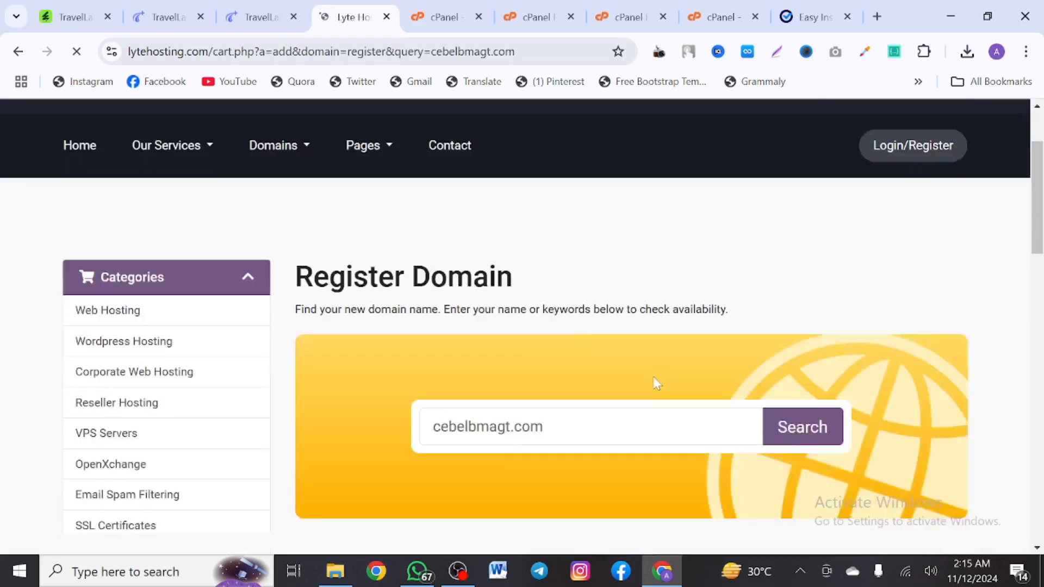
{"action": "scroll", "coordinate": [565, 469], "scroll_direction": "down", "scroll_amount": 3}
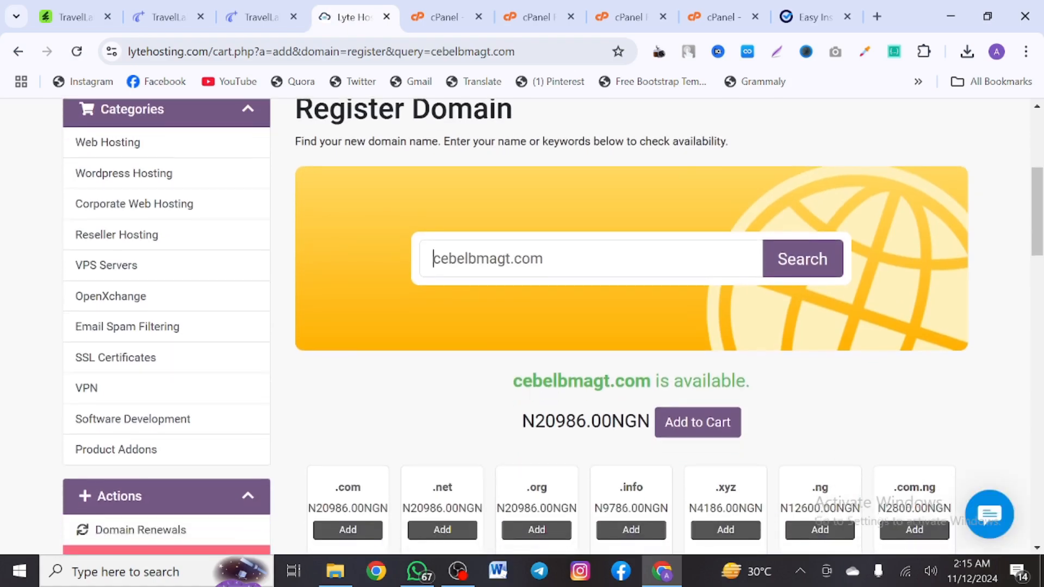
{"action": "scroll", "coordinate": [565, 469], "scroll_direction": "up", "scroll_amount": 5}
{"action": "scroll", "coordinate": [566, 467], "scroll_direction": "up", "scroll_amount": 2}
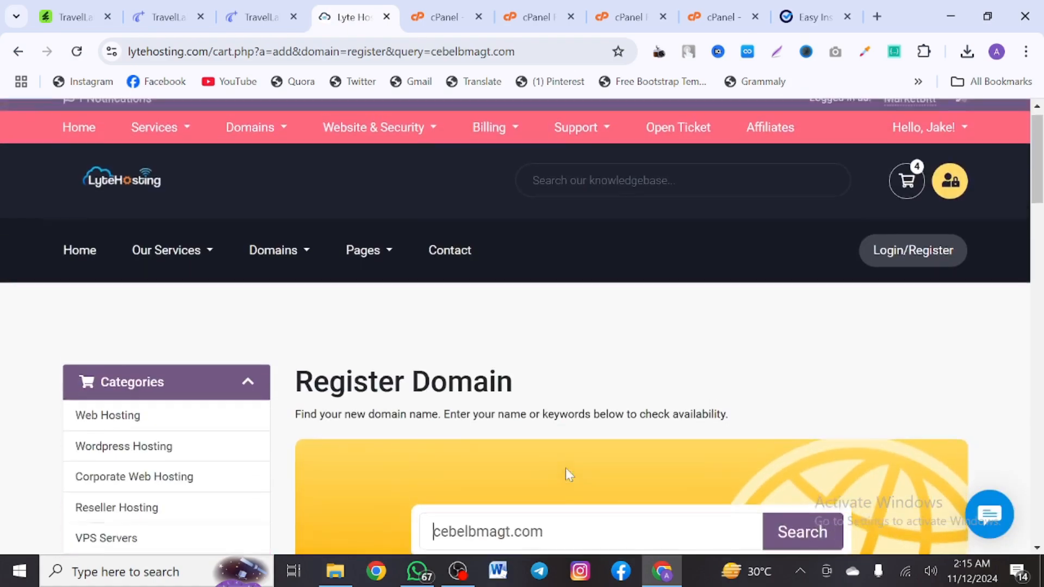
{"action": "scroll", "coordinate": [566, 468], "scroll_direction": "down", "scroll_amount": 15}
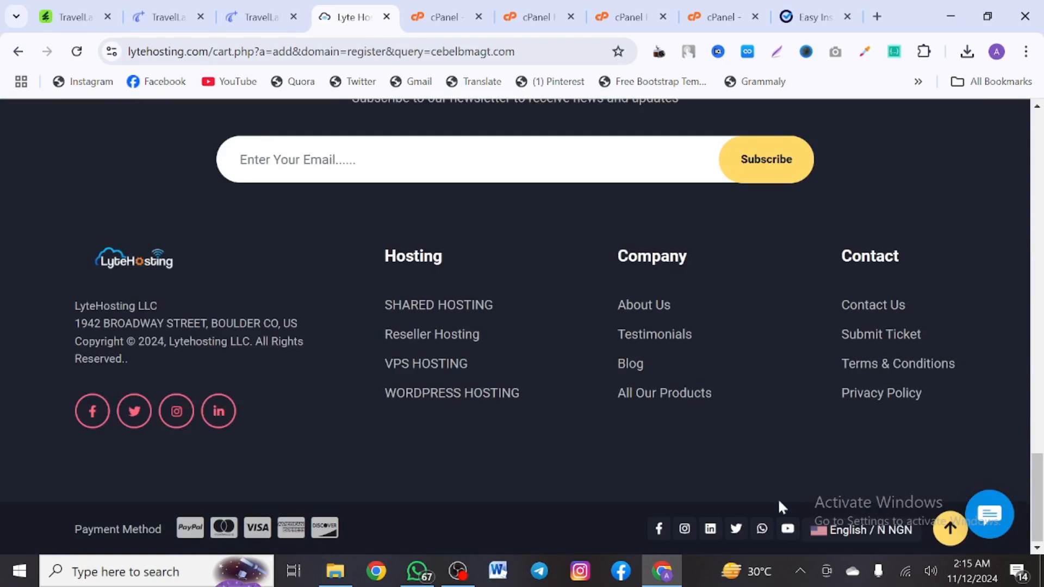
Dismiss the language chooser and scroll back to the top of the domain results
{"action": "left_click", "coordinate": [836, 526]}
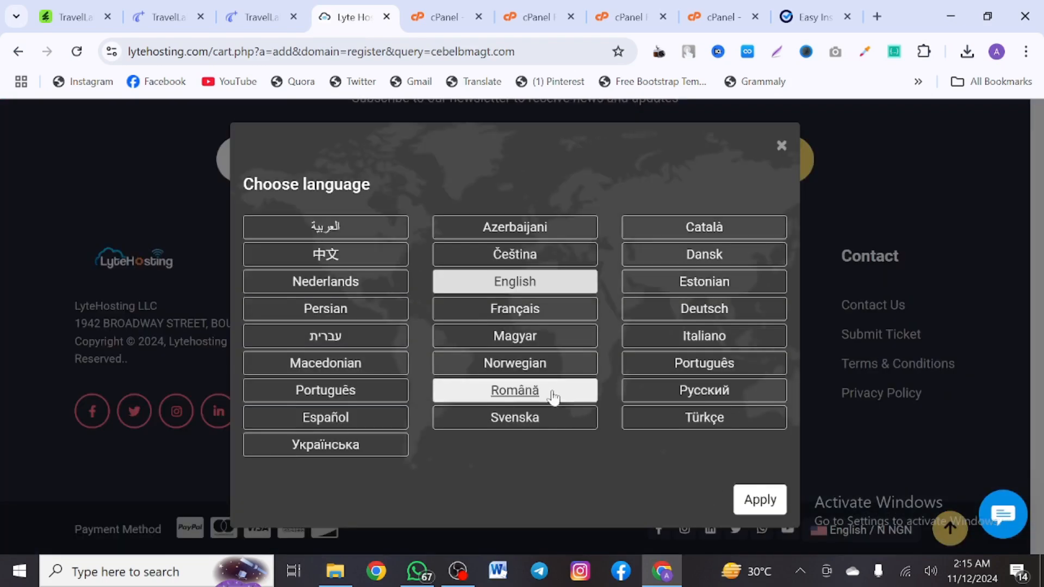
{"action": "left_click", "coordinate": [947, 186]}
{"action": "scroll", "coordinate": [872, 185], "scroll_direction": "up", "scroll_amount": 6}
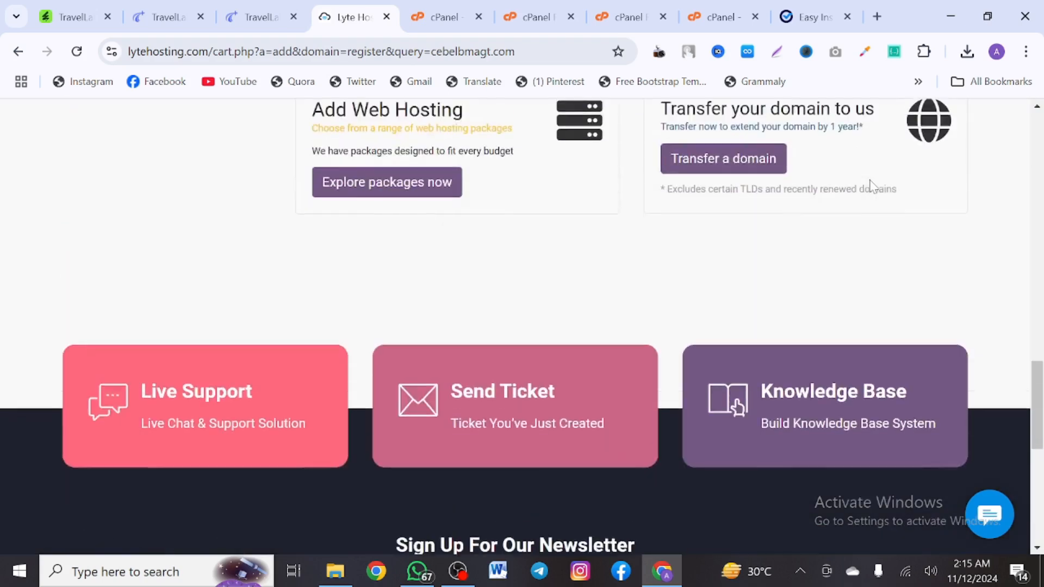
{"action": "scroll", "coordinate": [872, 185], "scroll_direction": "up", "scroll_amount": 12}
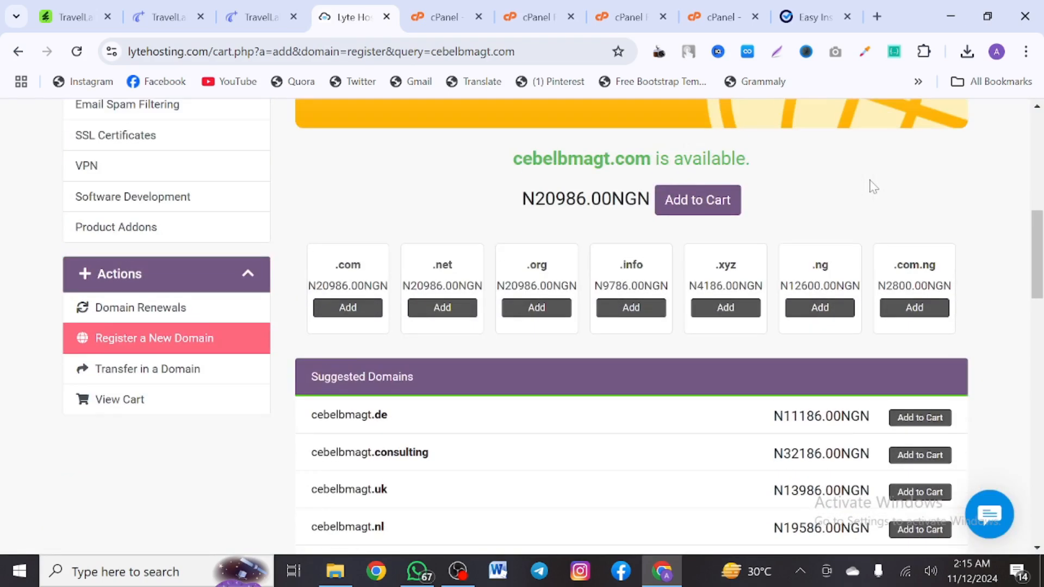
{"action": "scroll", "coordinate": [713, 227], "scroll_direction": "up", "scroll_amount": 8}
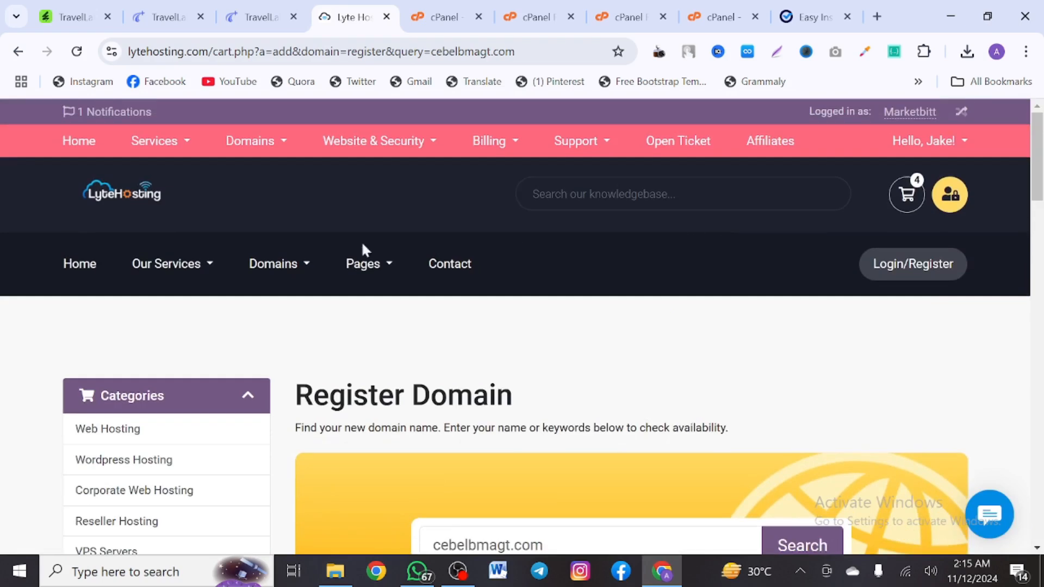
Open Shared Hosting from Our Services and switch the plan pricing to Yearly
{"action": "left_click", "coordinate": [194, 276]}
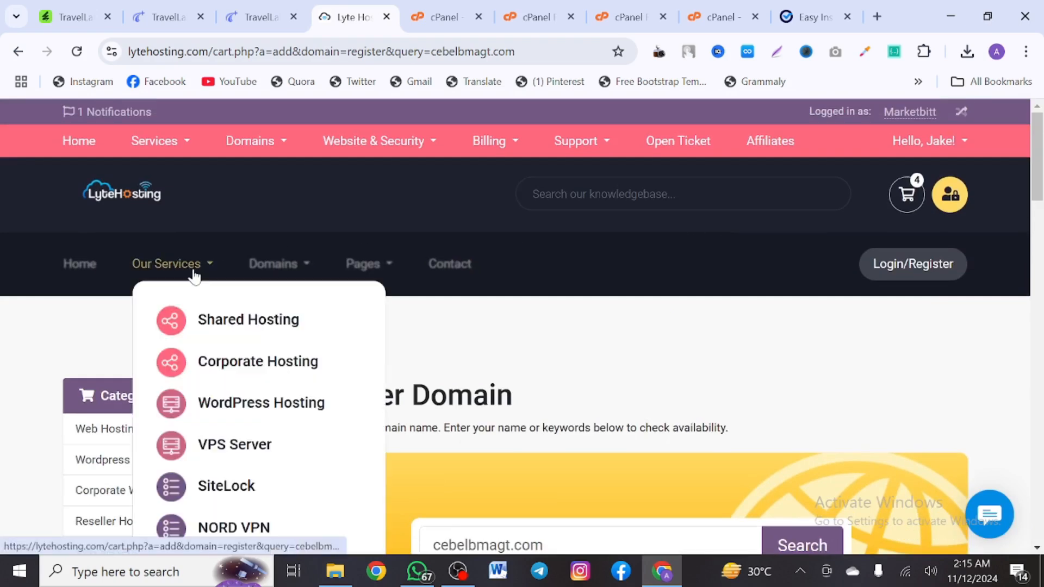
{"action": "left_click", "coordinate": [235, 322]}
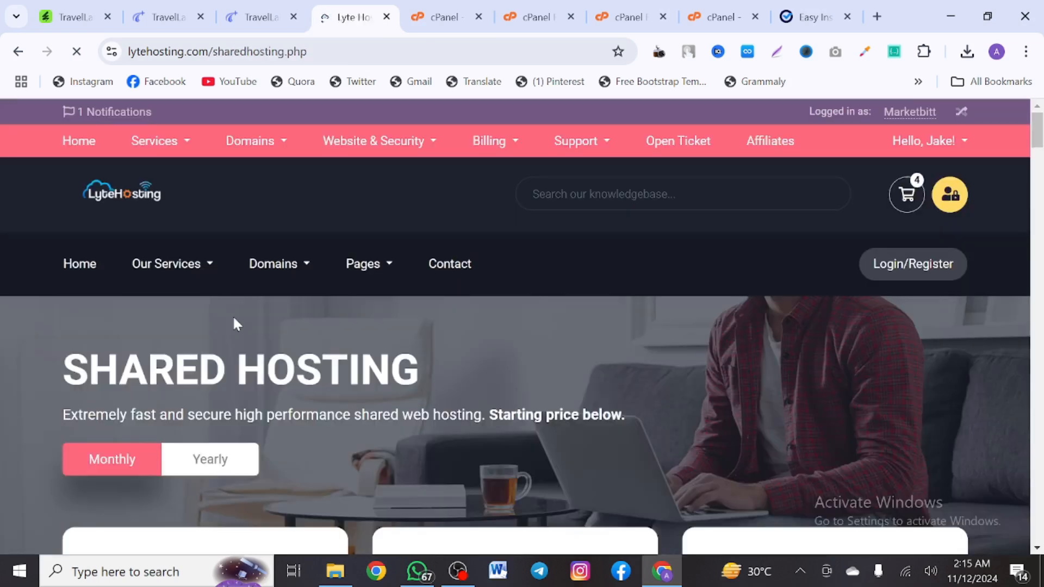
{"action": "scroll", "coordinate": [235, 324], "scroll_direction": "down", "scroll_amount": 5}
{"action": "scroll", "coordinate": [217, 294], "scroll_direction": "up", "scroll_amount": 2}
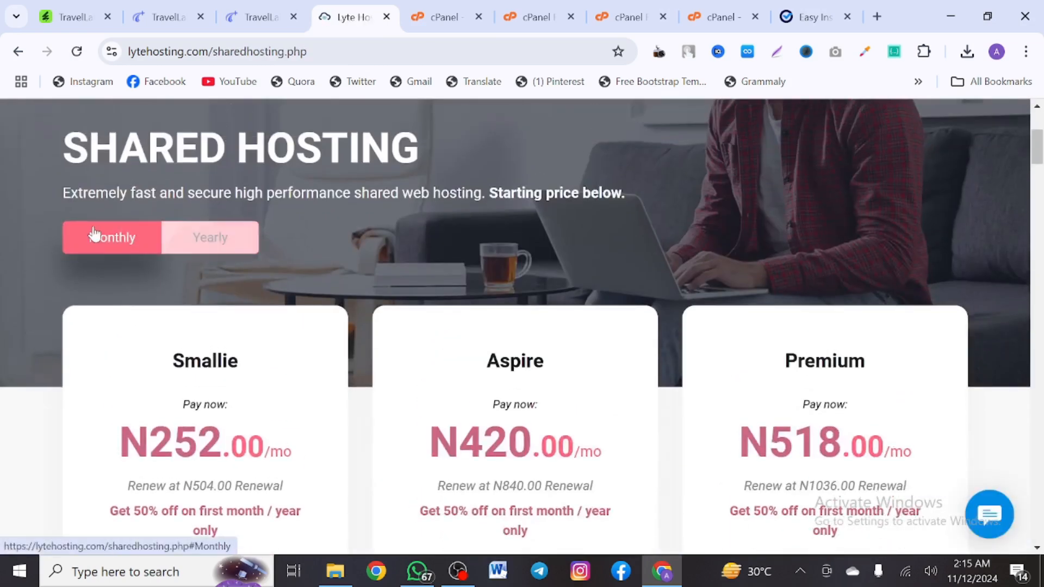
{"action": "left_click", "coordinate": [189, 239]}
{"action": "scroll", "coordinate": [189, 252], "scroll_direction": "down", "scroll_amount": 3}
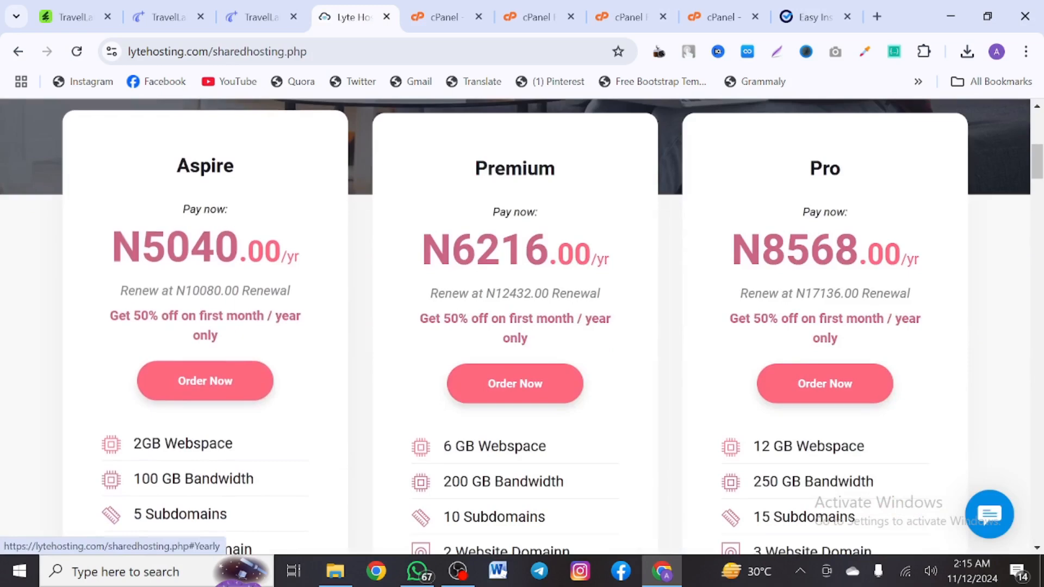
Highlight the Aspire, Premium and Pro yearly prices and scroll through the plan cards
{"action": "left_click_drag", "start_coordinate": [111, 248], "coordinate": [216, 247]}
{"action": "left_click_drag", "start_coordinate": [401, 253], "coordinate": [523, 250]}
{"action": "left_click_drag", "start_coordinate": [734, 250], "coordinate": [812, 250]}
{"action": "scroll", "coordinate": [813, 260], "scroll_direction": "down", "scroll_amount": 15}
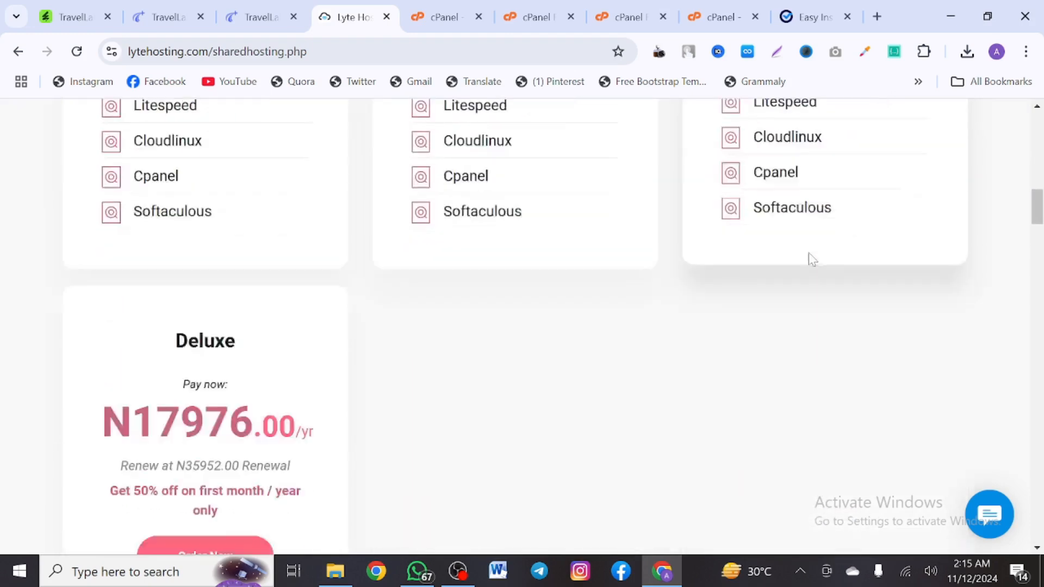
{"action": "scroll", "coordinate": [813, 260], "scroll_direction": "up", "scroll_amount": 1}
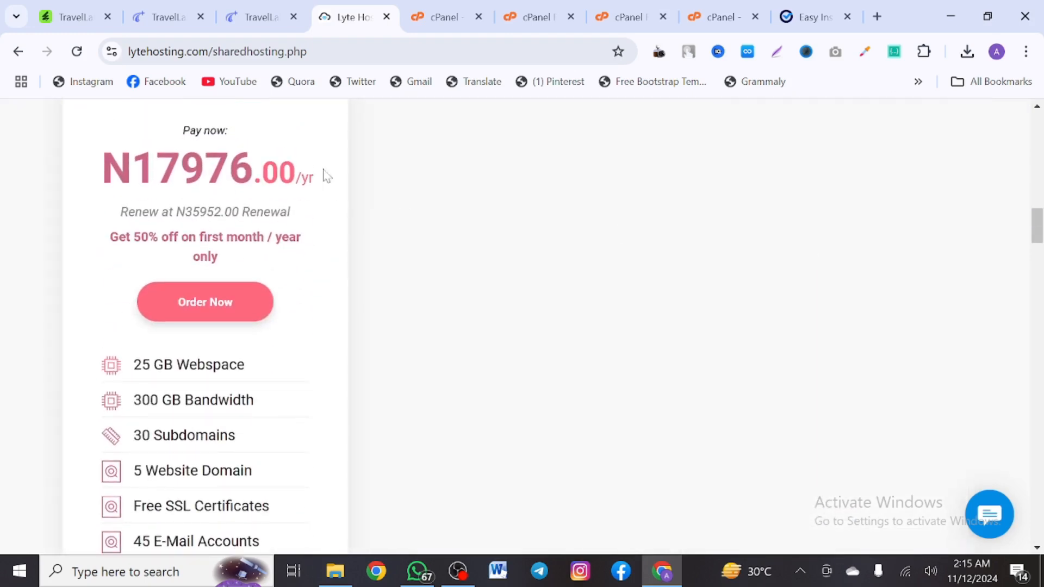
{"action": "scroll", "coordinate": [326, 177], "scroll_direction": "up", "scroll_amount": 12}
{"action": "scroll", "coordinate": [408, 172], "scroll_direction": "down", "scroll_amount": 1}
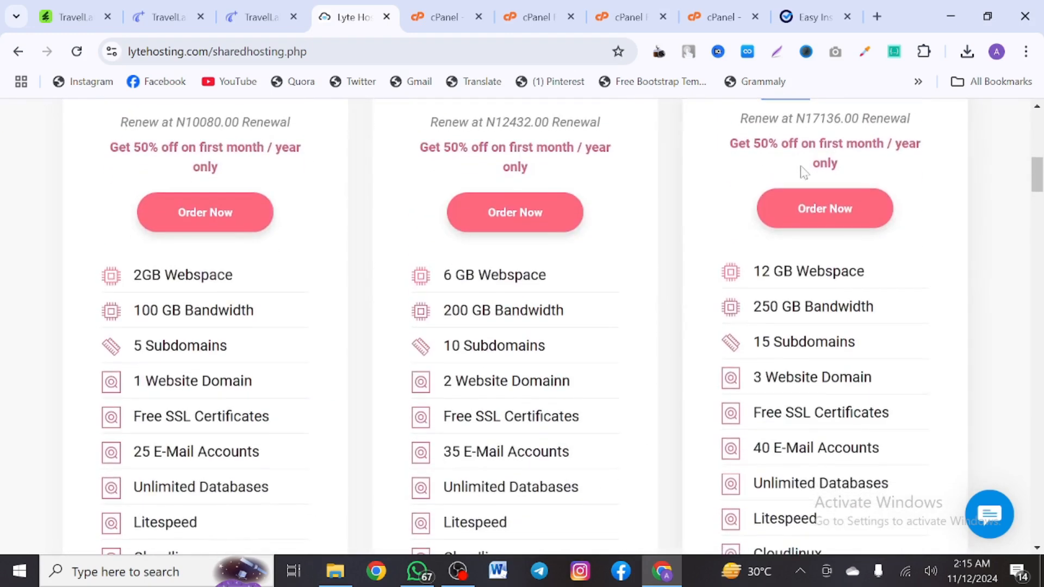
{"action": "scroll", "coordinate": [515, 326], "scroll_direction": "up", "scroll_amount": 3}
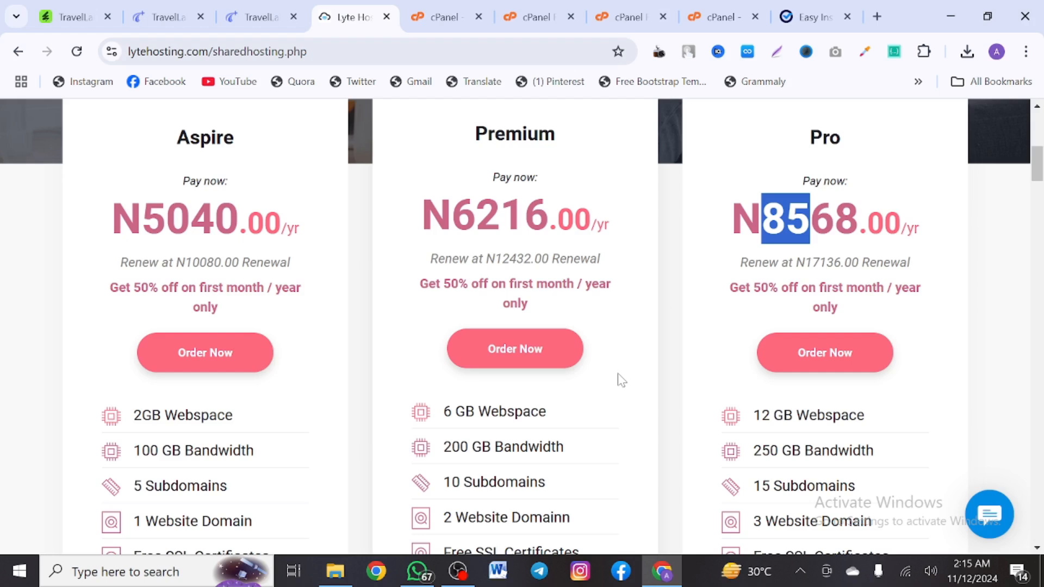
{"action": "scroll", "coordinate": [622, 381], "scroll_direction": "up", "scroll_amount": 1}
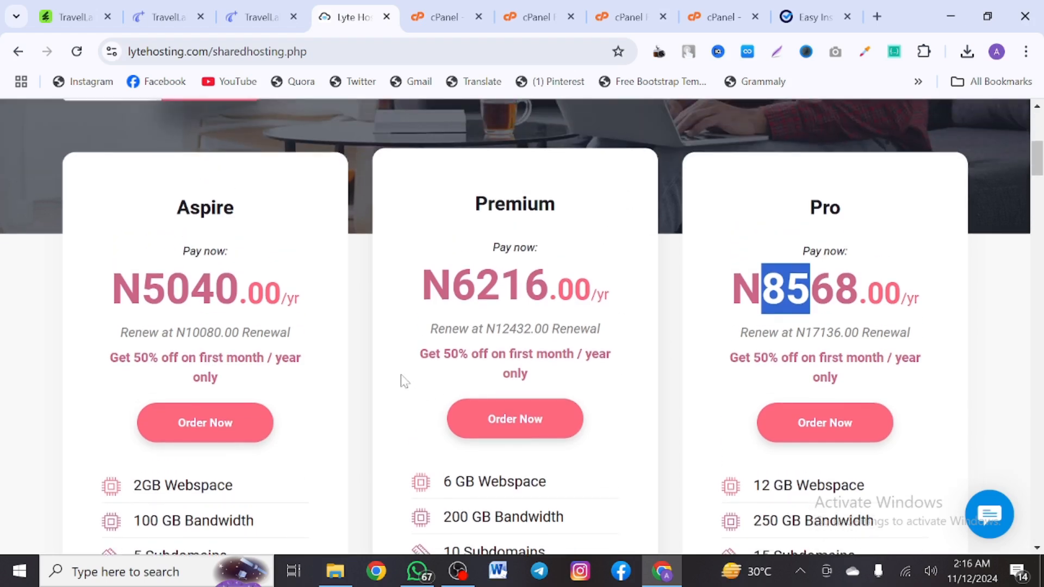
{"action": "scroll", "coordinate": [354, 392], "scroll_direction": "up", "scroll_amount": 5}
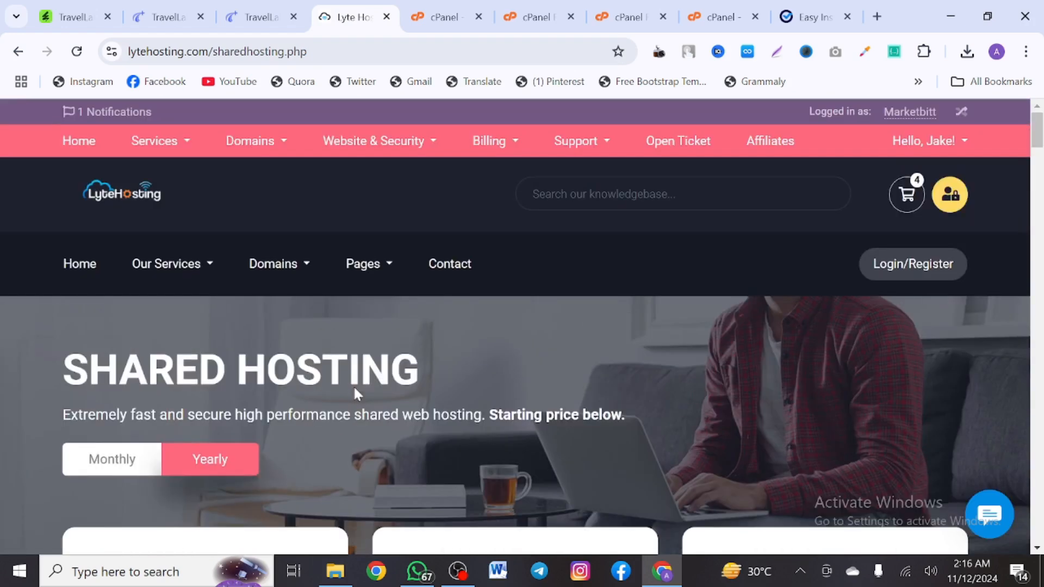
Back in File Manager, clear the folder path and open then close the Upload page
{"action": "left_click", "coordinate": [620, 9]}
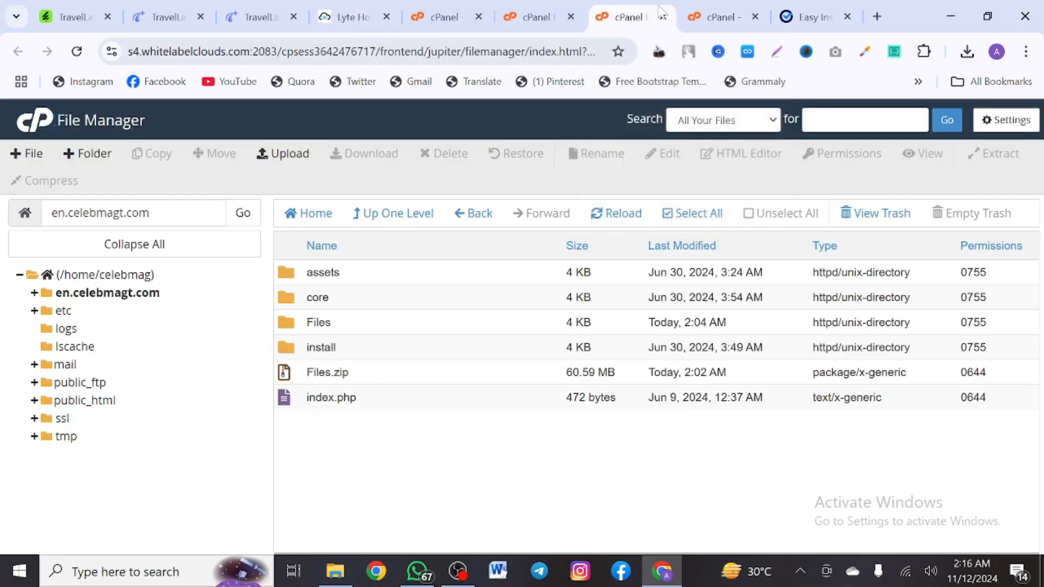
{"action": "left_click", "coordinate": [700, 10]}
{"action": "left_click", "coordinate": [636, 7]}
{"action": "left_click_drag", "start_coordinate": [157, 214], "coordinate": [33, 216]}
{"action": "key", "text": "BackSpace"}
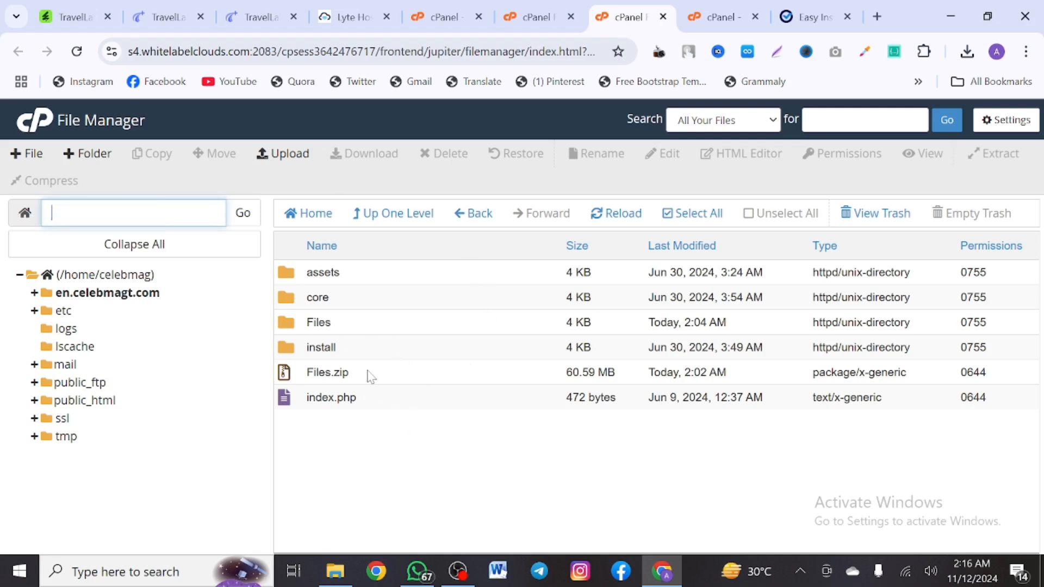
{"action": "left_click", "coordinate": [278, 157]}
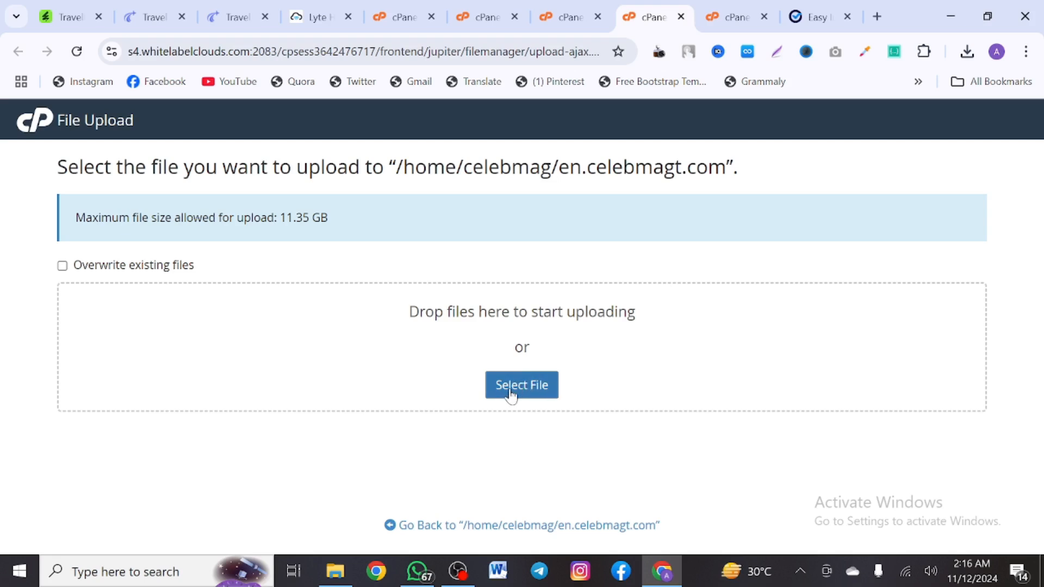
{"action": "left_click", "coordinate": [681, 16]}
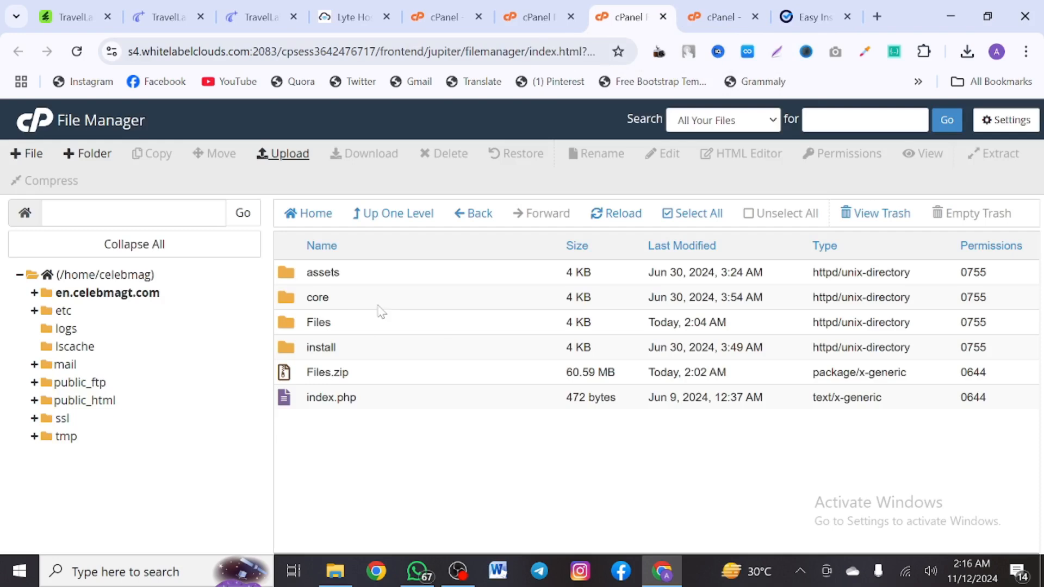
Start extracting Files.zip, then cancel so it stays unextracted, and return to the requirements page
{"action": "right_click", "coordinate": [386, 372]}
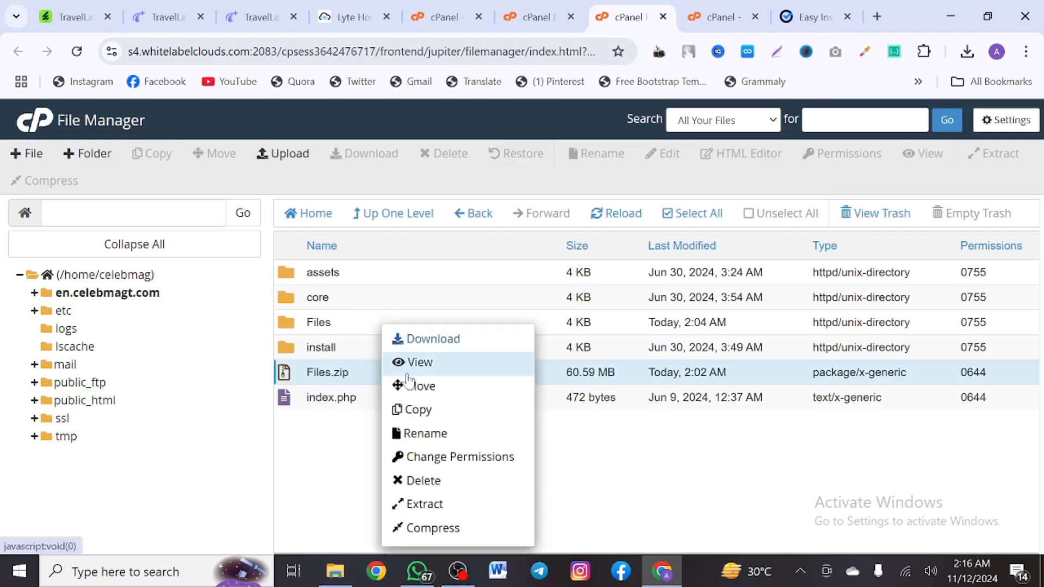
{"action": "left_click", "coordinate": [438, 505]}
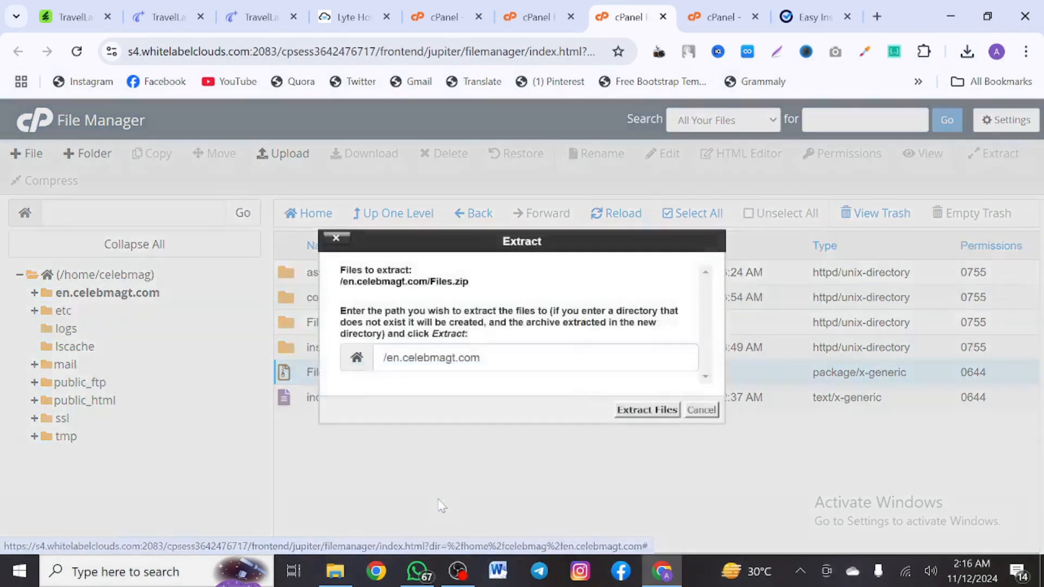
{"action": "left_click", "coordinate": [690, 411]}
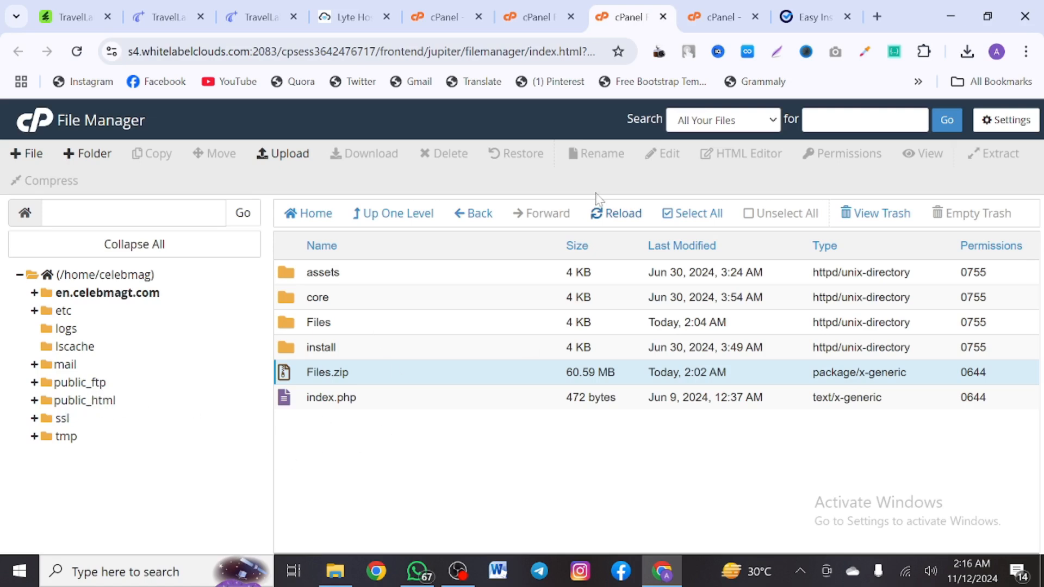
{"action": "left_click", "coordinate": [799, 8]}
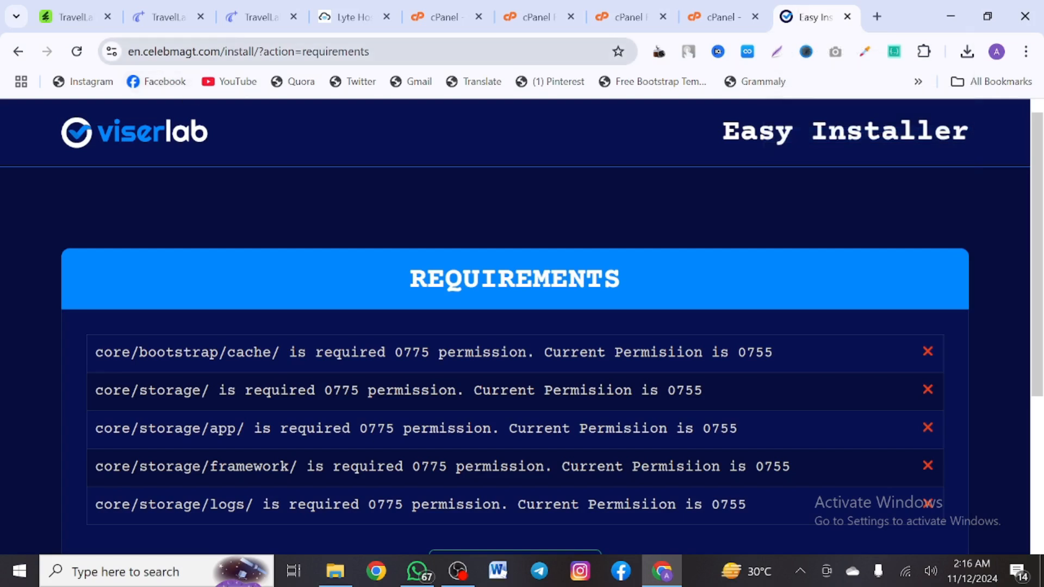
{"action": "left_click_drag", "start_coordinate": [220, 51], "coordinate": [369, 51]}
{"action": "left_click", "coordinate": [424, 250]}
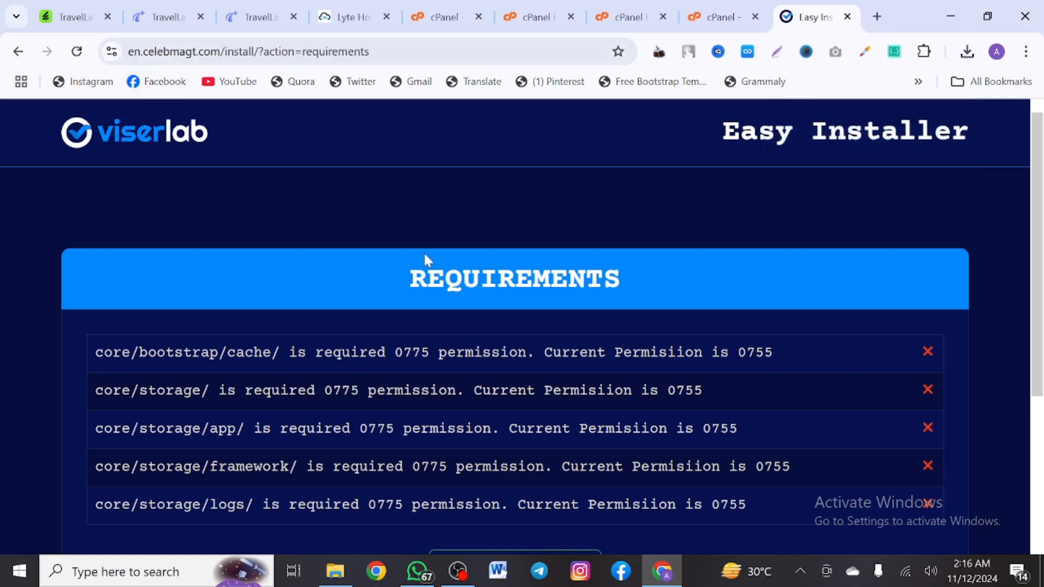
{"action": "scroll", "coordinate": [424, 254], "scroll_direction": "down", "scroll_amount": 3}
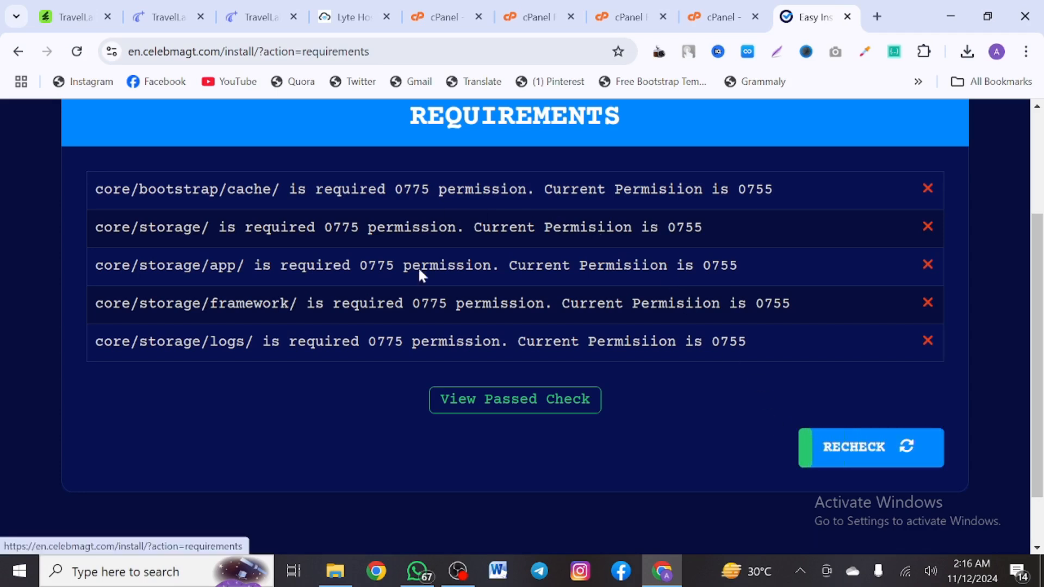
{"action": "scroll", "coordinate": [288, 297], "scroll_direction": "up", "scroll_amount": 2}
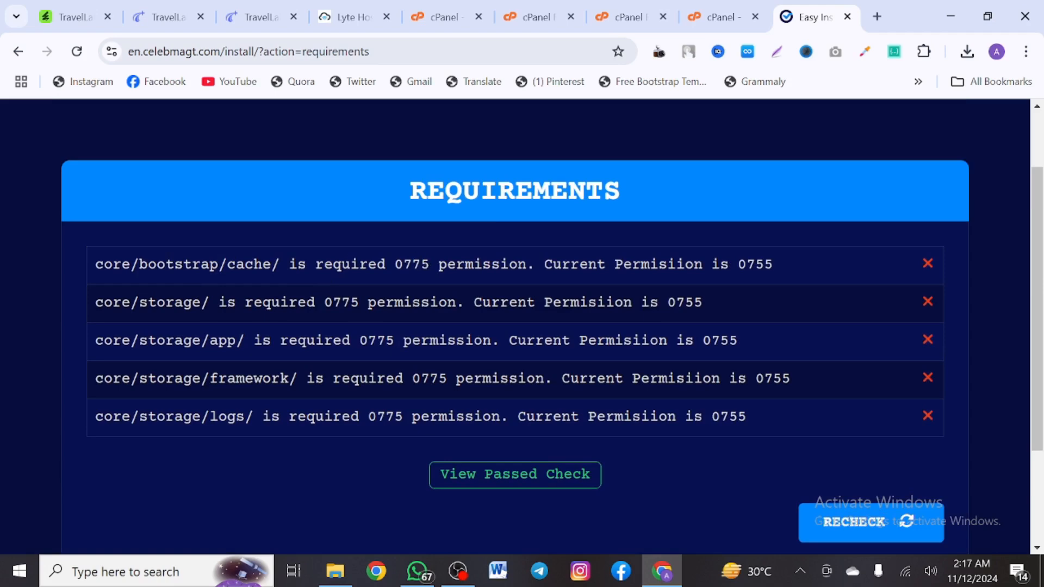
{"action": "left_click_drag", "start_coordinate": [429, 264], "coordinate": [395, 264]}
{"action": "key", "text": "ctrl+c"}
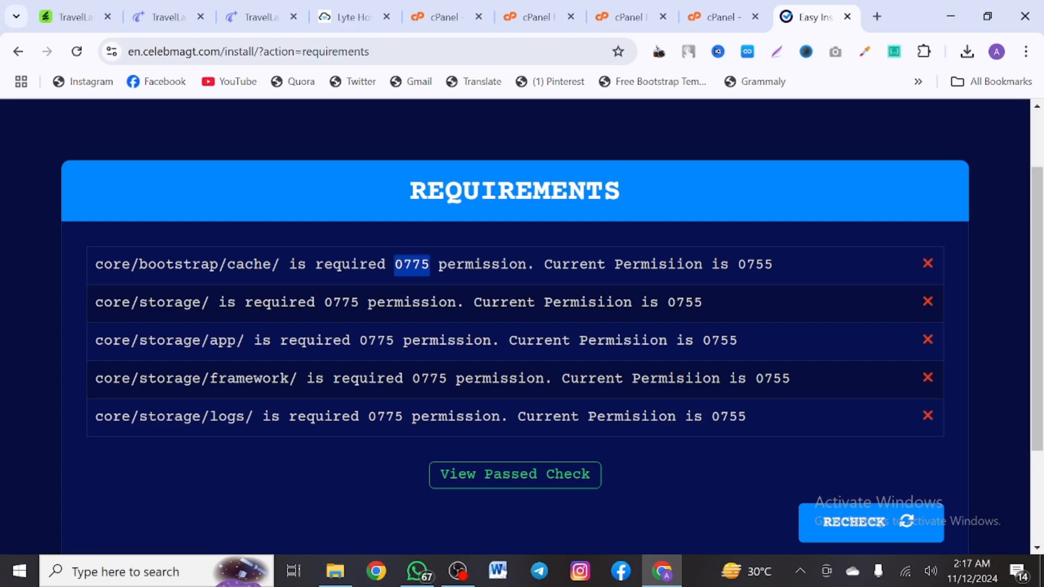
{"action": "left_click", "coordinate": [630, 16]}
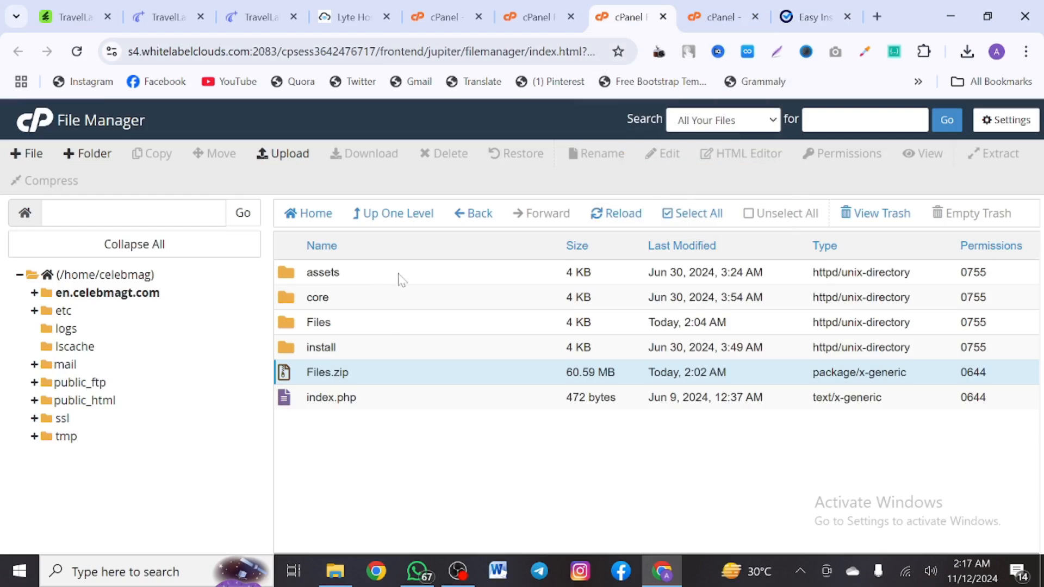
Set the core/bootstrap/cache folder's permissions to 0775
{"action": "double_click", "coordinate": [413, 299]}
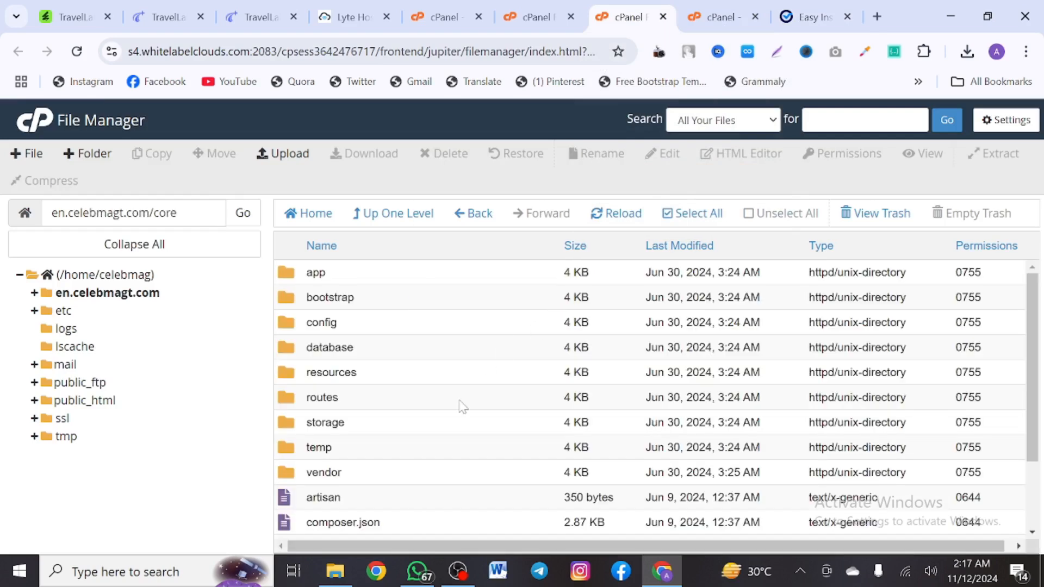
{"action": "double_click", "coordinate": [381, 303]}
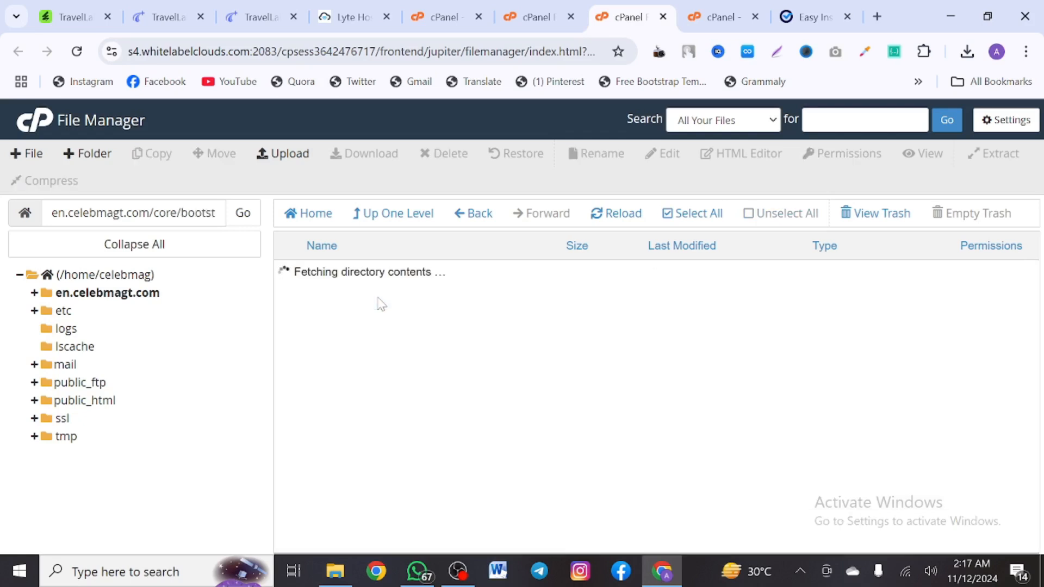
{"action": "double_click", "coordinate": [969, 277]}
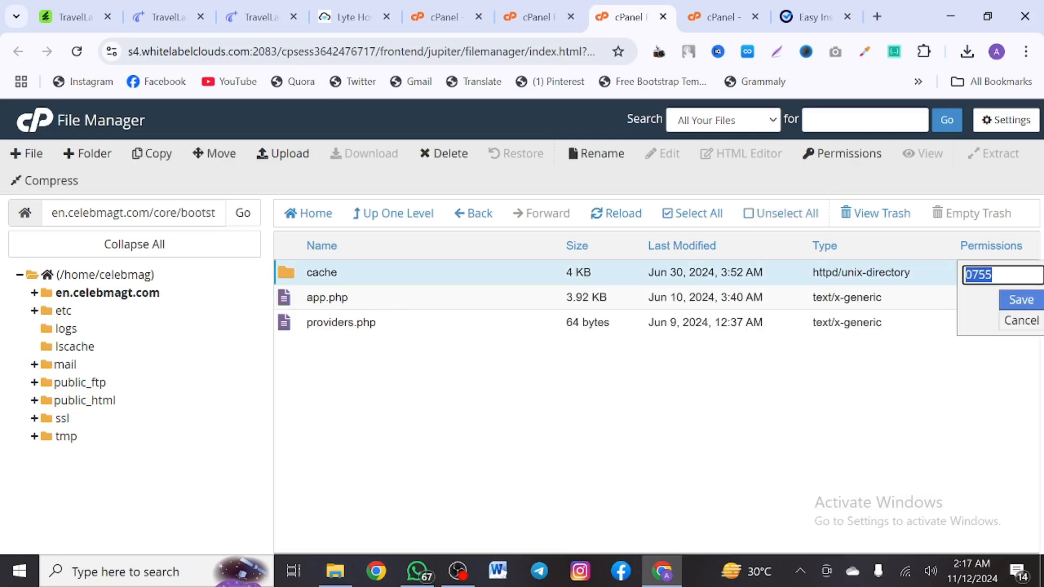
{"action": "key", "text": "ctrl+v"}
{"action": "key", "text": "Return"}
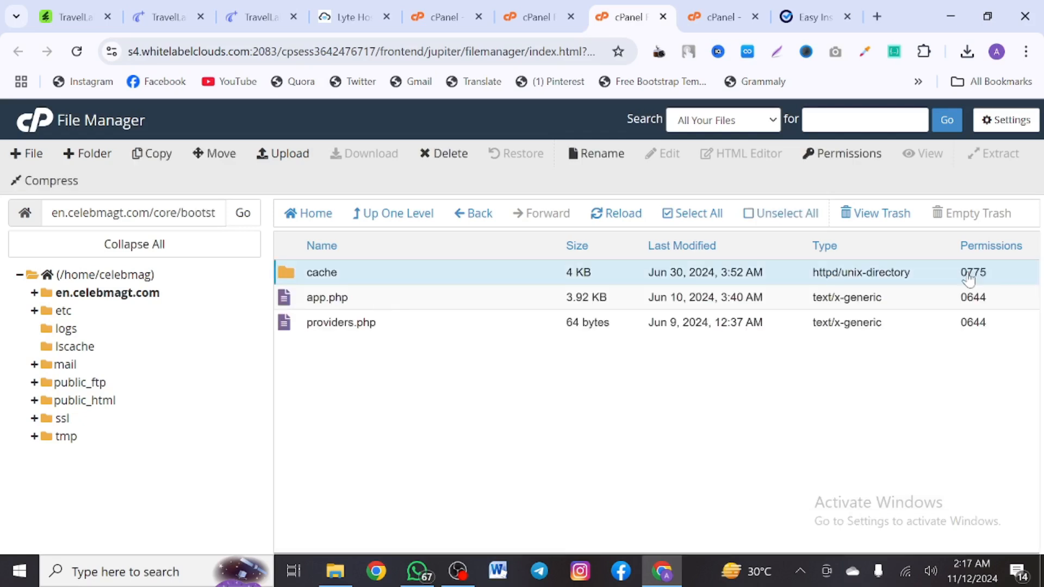
{"action": "left_click", "coordinate": [809, 8]}
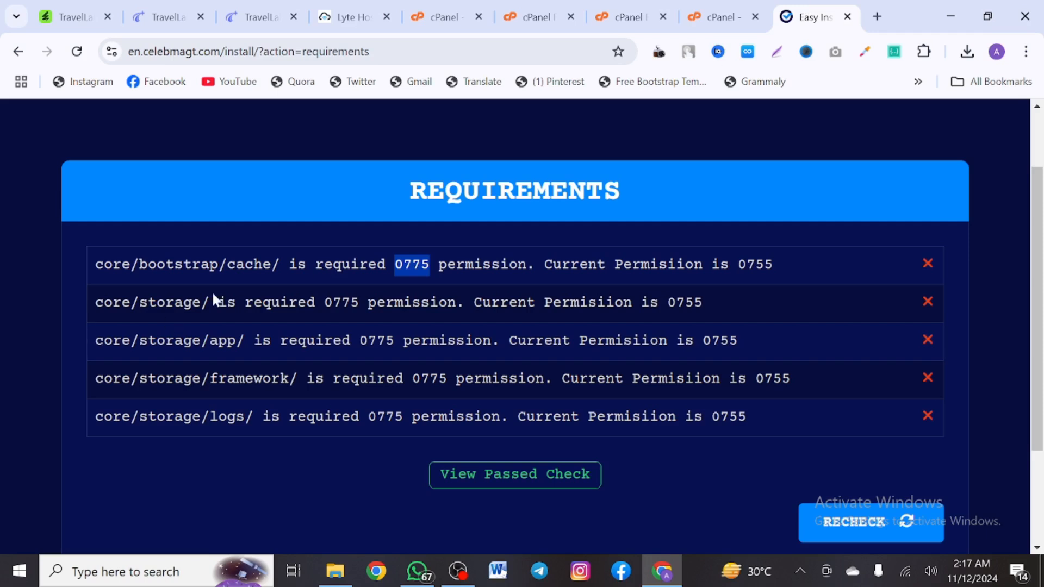
Give the core/storage folder 0775 permissions
{"action": "left_click", "coordinate": [618, 6]}
{"action": "left_click", "coordinate": [405, 218]}
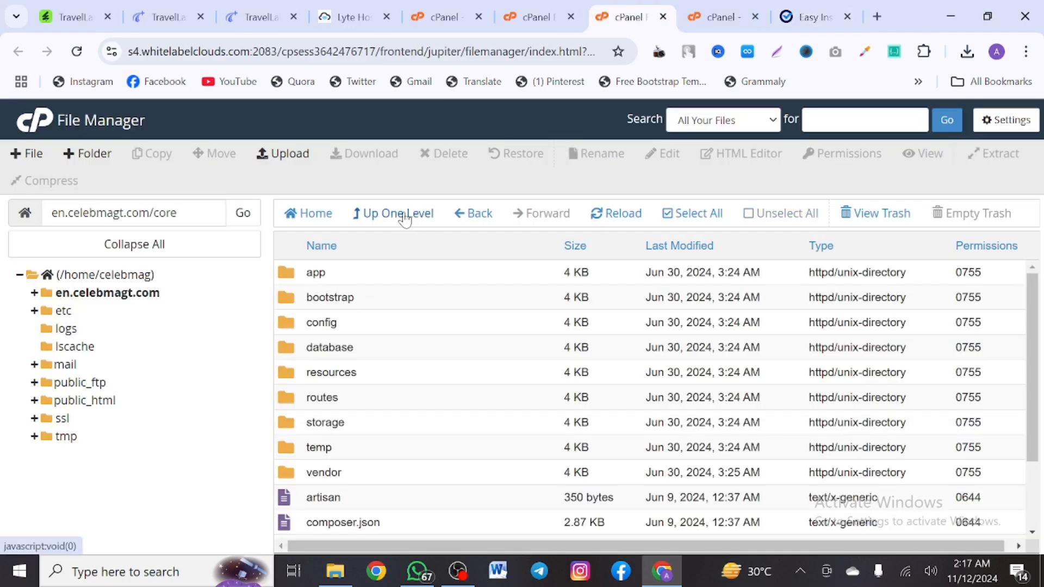
{"action": "scroll", "coordinate": [409, 401], "scroll_direction": "down", "scroll_amount": 2}
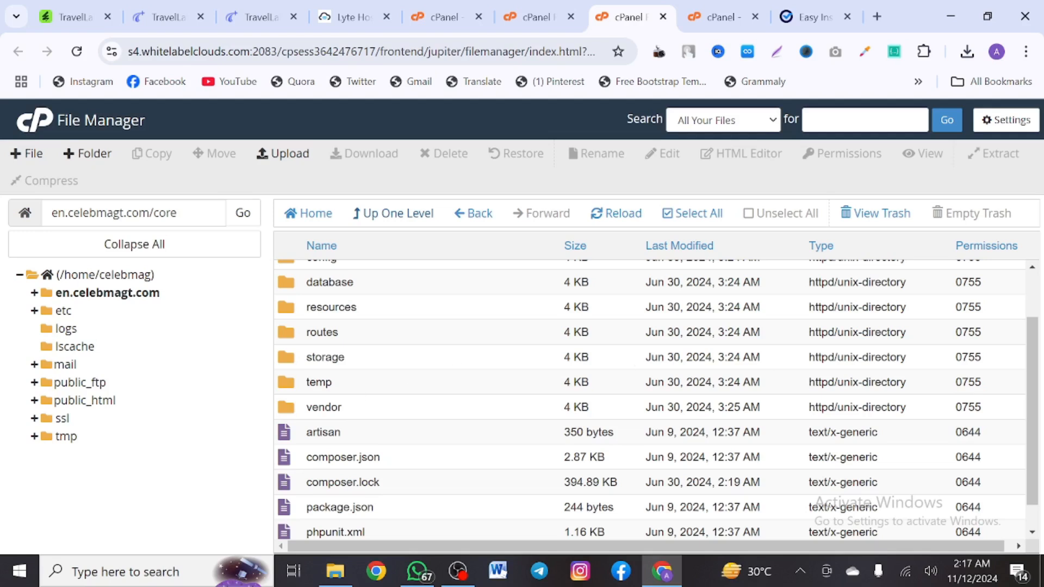
{"action": "left_click", "coordinate": [969, 357]}
{"action": "double_click", "coordinate": [973, 359]}
{"action": "type", "text": "0775"}
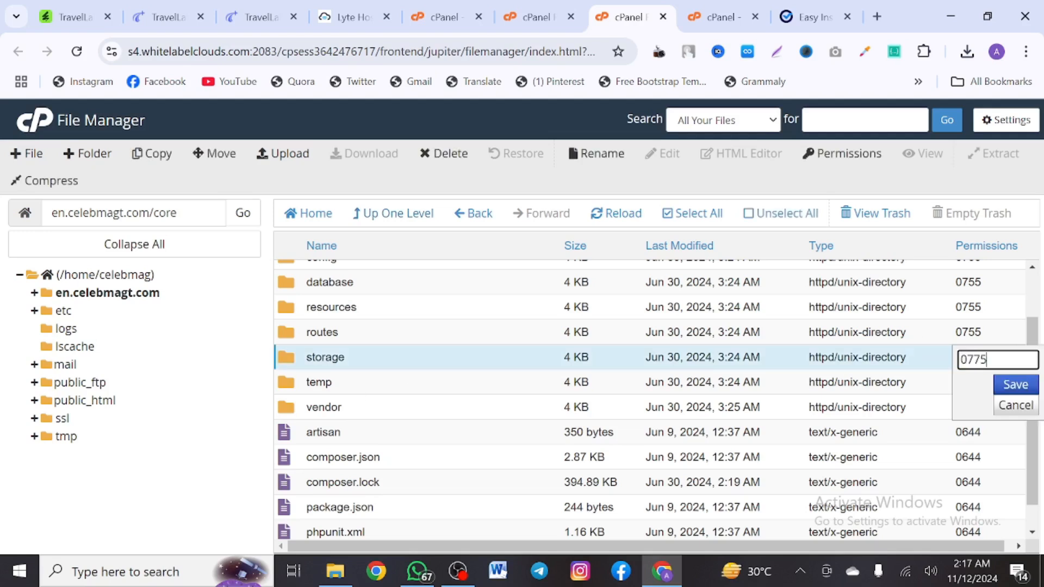
{"action": "key", "text": "Return"}
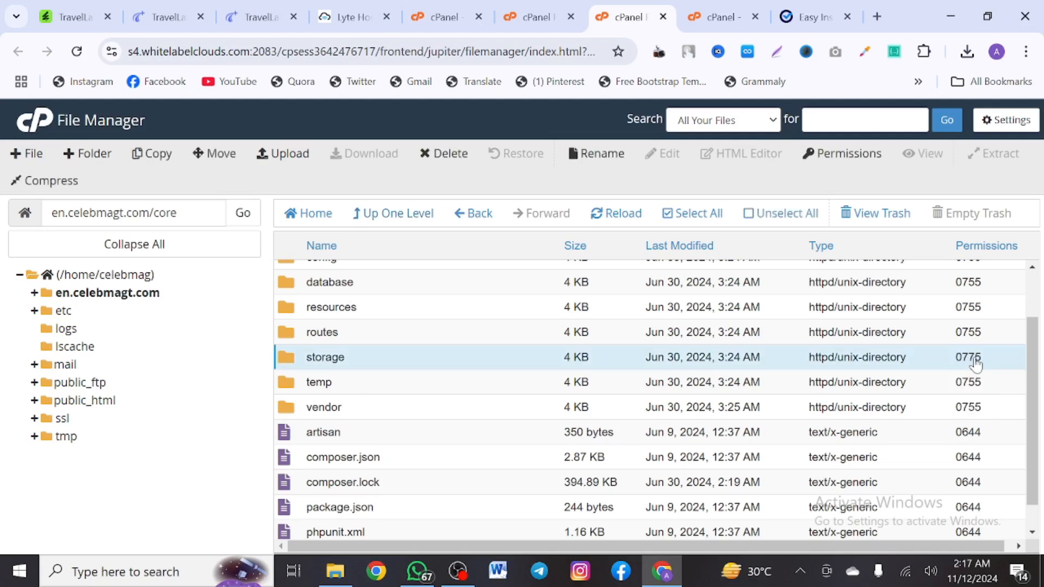
Set storage's app, framework and logs subfolders to 0775 each
{"action": "double_click", "coordinate": [544, 357]}
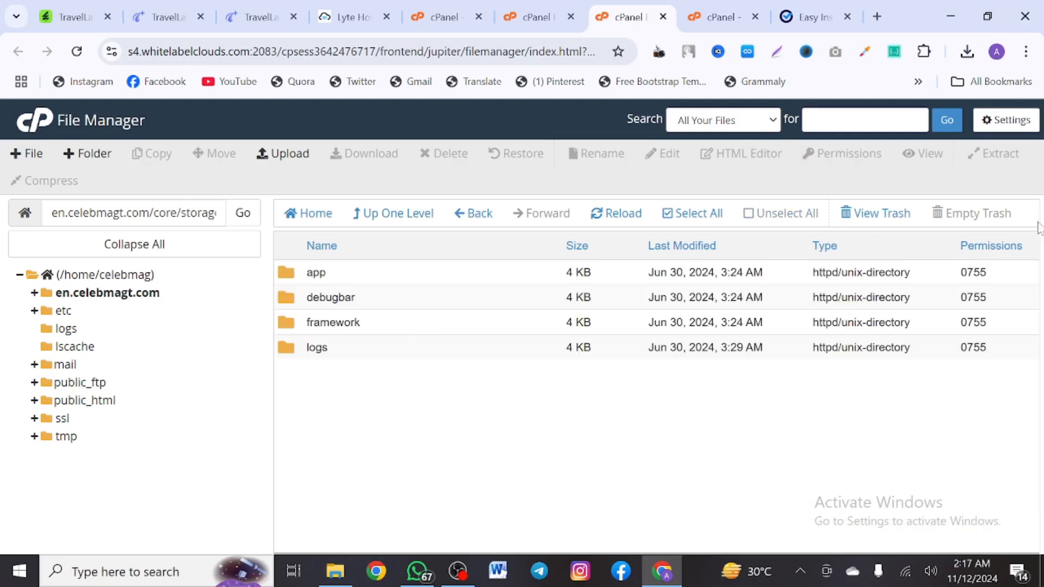
{"action": "double_click", "coordinate": [974, 272]}
{"action": "type", "text": "0775"}
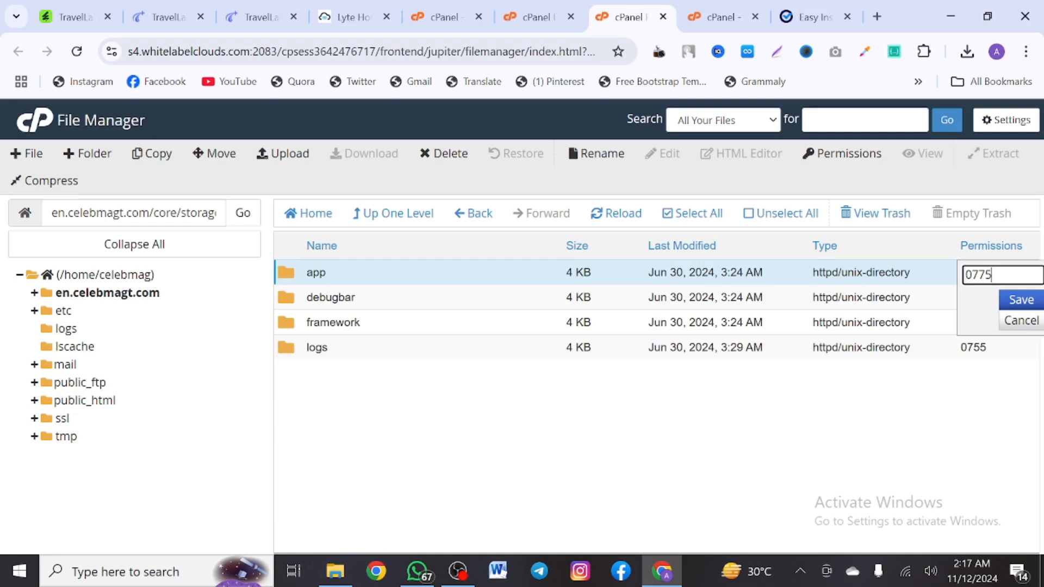
{"action": "key", "text": "Return"}
{"action": "double_click", "coordinate": [974, 323]}
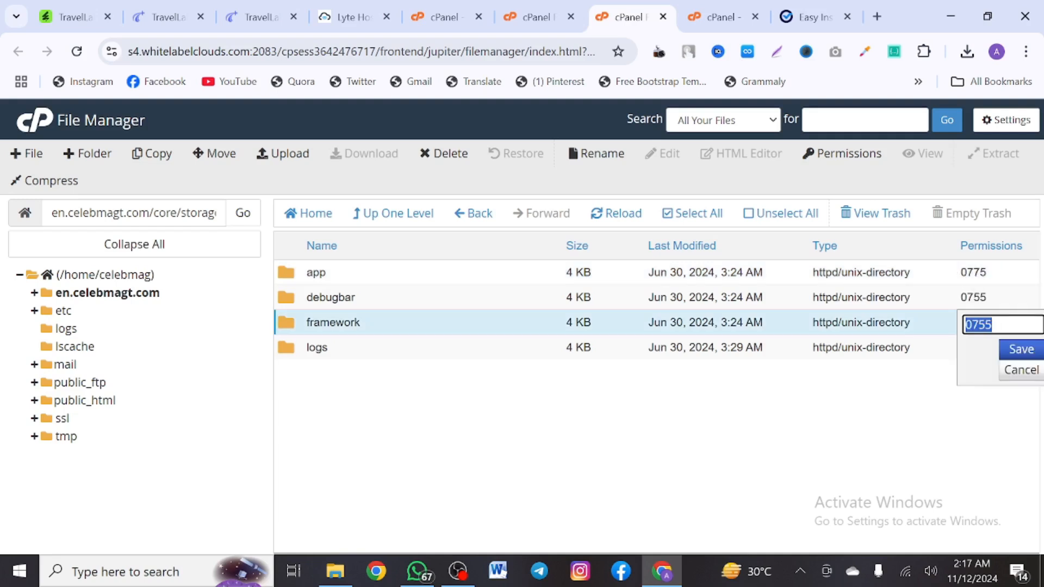
{"action": "type", "text": "0775"}
{"action": "key", "text": "Return"}
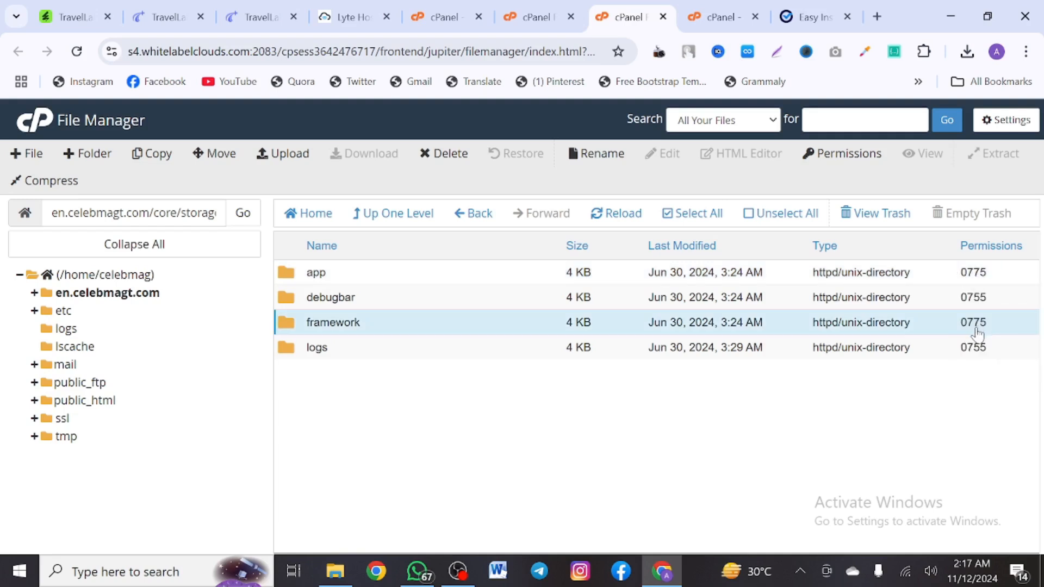
{"action": "double_click", "coordinate": [974, 347]}
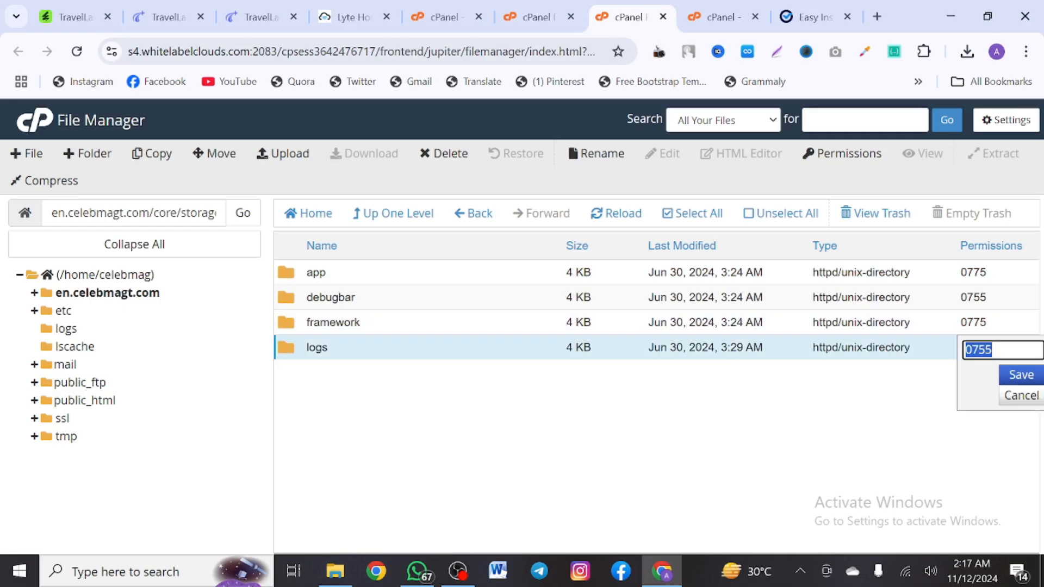
{"action": "type", "text": "0775"}
{"action": "key", "text": "Return"}
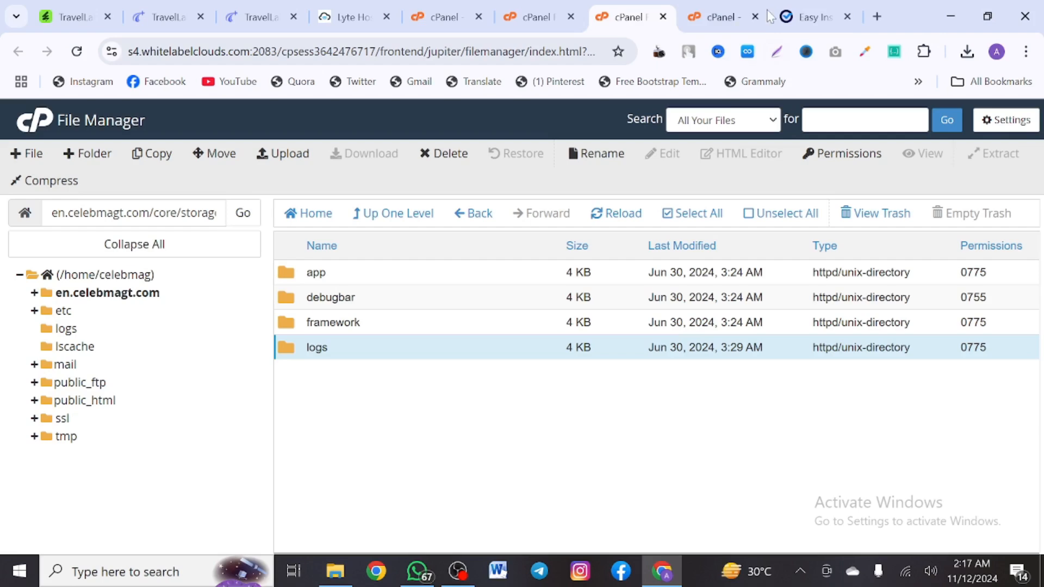
{"action": "left_click", "coordinate": [802, 7]}
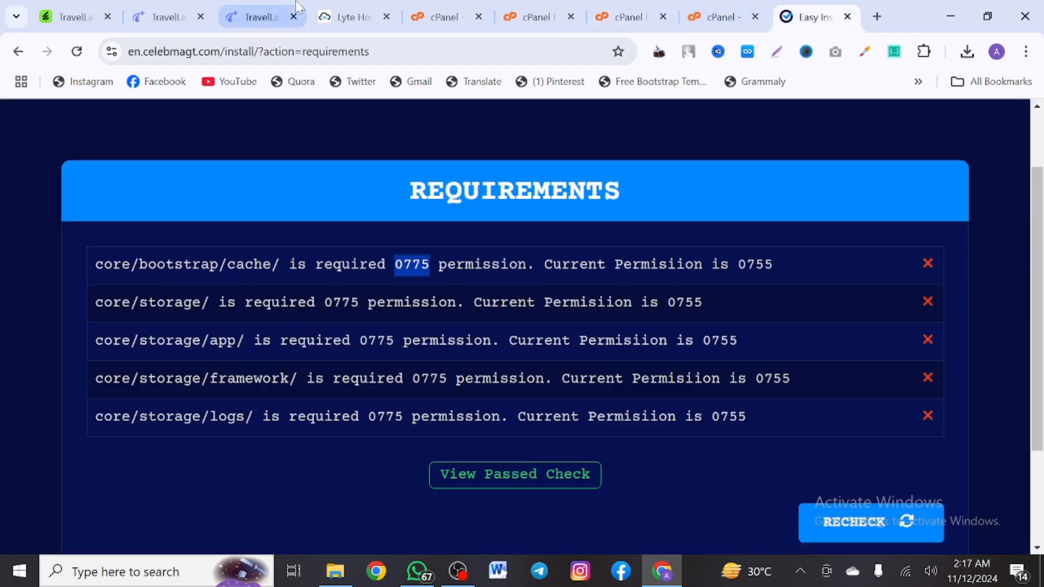
Reload the installer to get 'Requirements Check Passed!' and continue to the Information step
{"action": "left_click", "coordinate": [304, 52]}
{"action": "key", "text": "Return"}
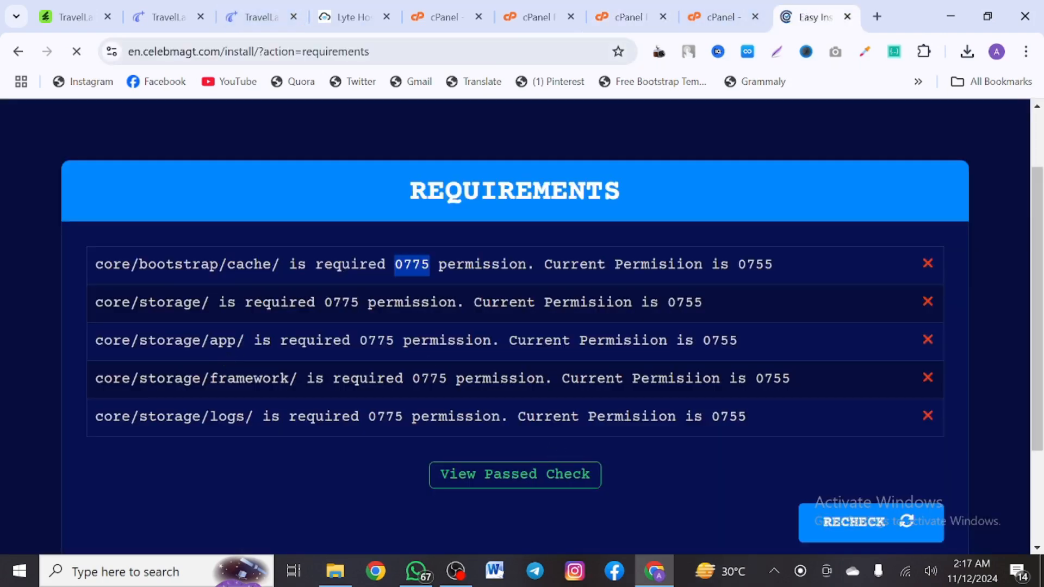
{"action": "left_click", "coordinate": [808, 423]}
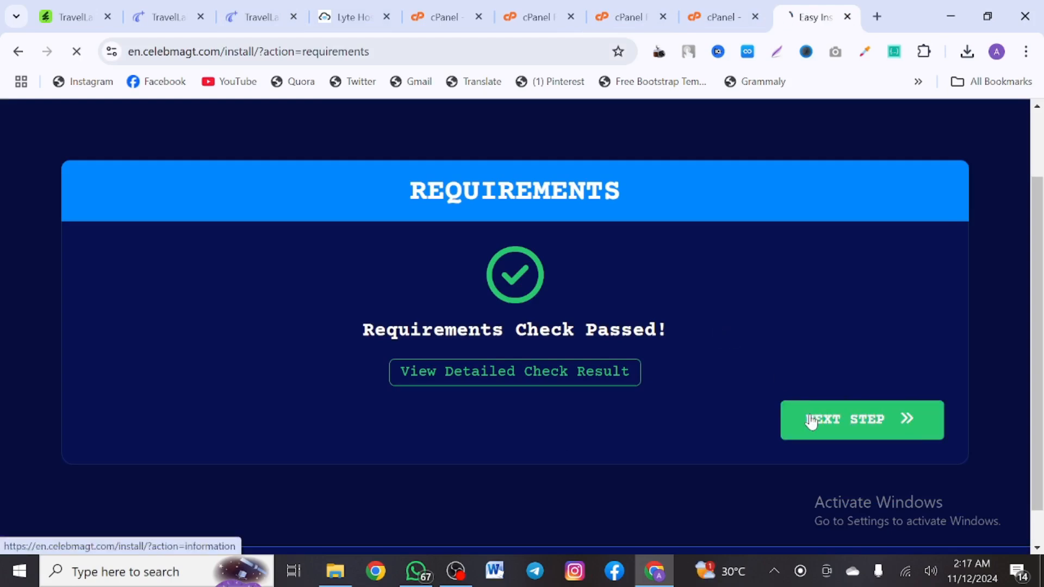
{"action": "scroll", "coordinate": [812, 422], "scroll_direction": "down", "scroll_amount": 5}
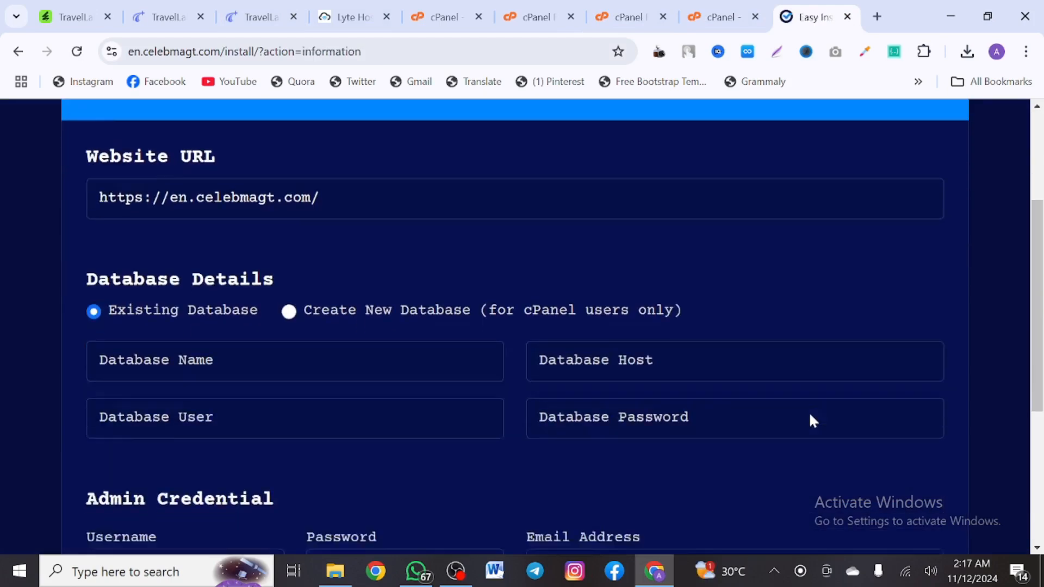
{"action": "scroll", "coordinate": [452, 383], "scroll_direction": "down", "scroll_amount": 2}
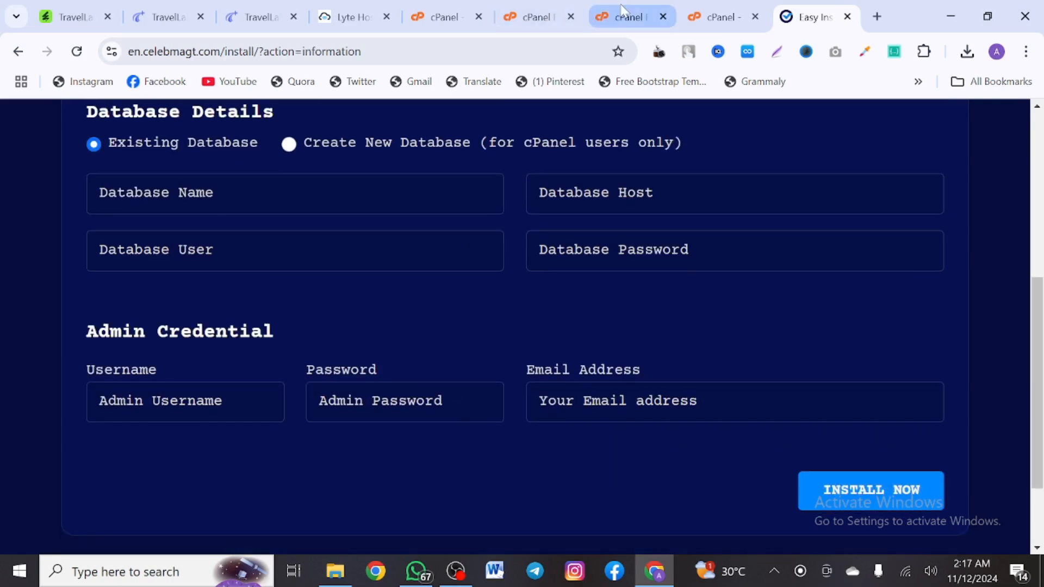
Find the Database Wizard via a 'dat' search and create database celebmag_test1
{"action": "left_click", "coordinate": [716, 7]}
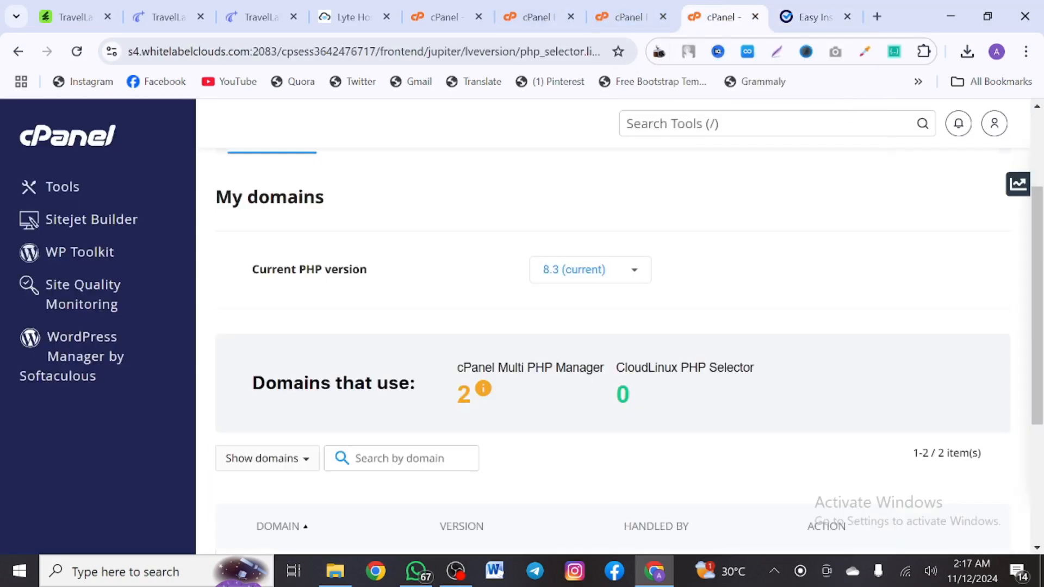
{"action": "key", "text": "slash"}
{"action": "type", "text": "dat"}
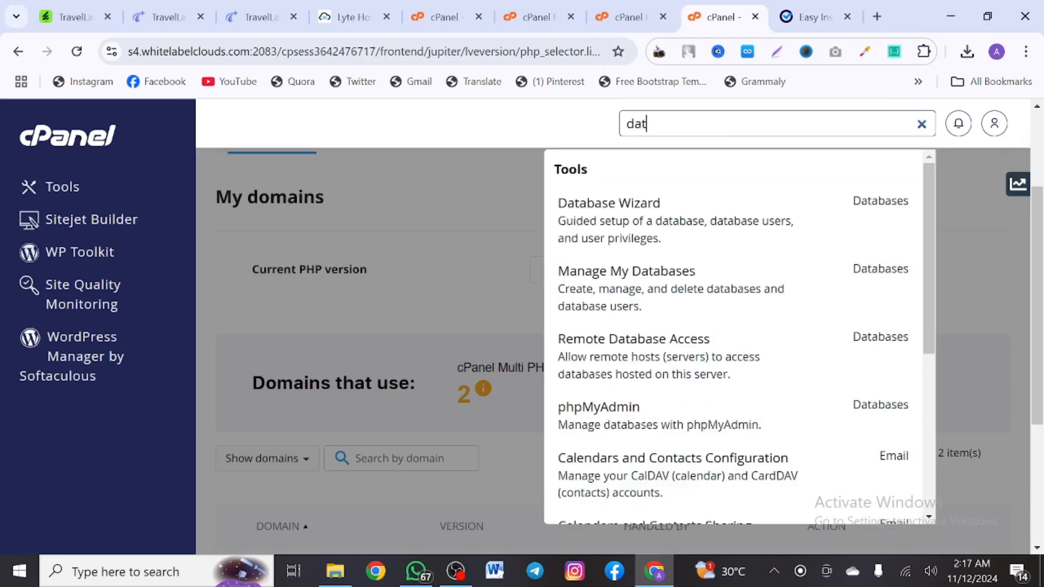
{"action": "left_click", "coordinate": [677, 211]}
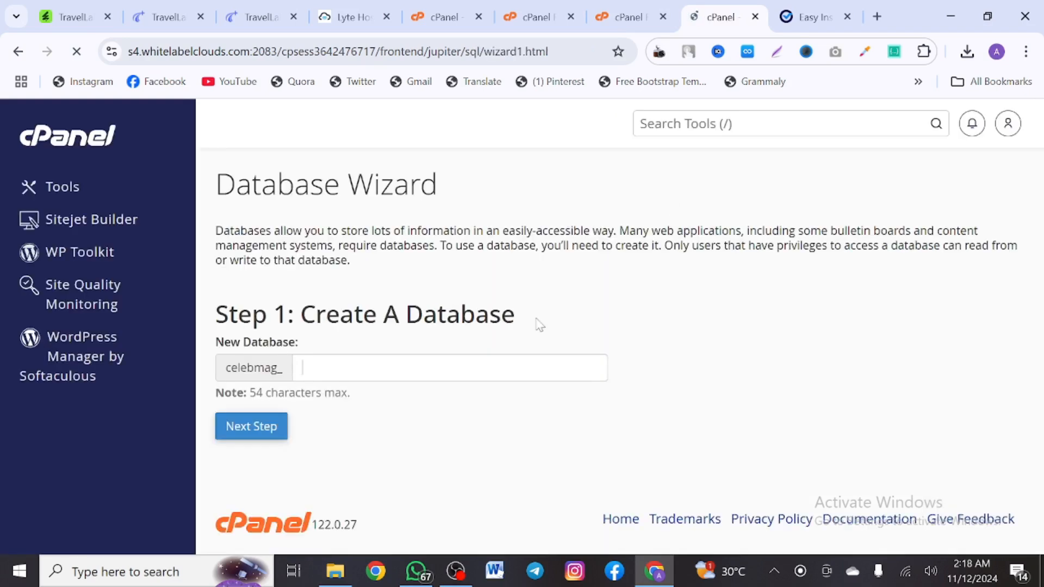
{"action": "left_click", "coordinate": [381, 368]}
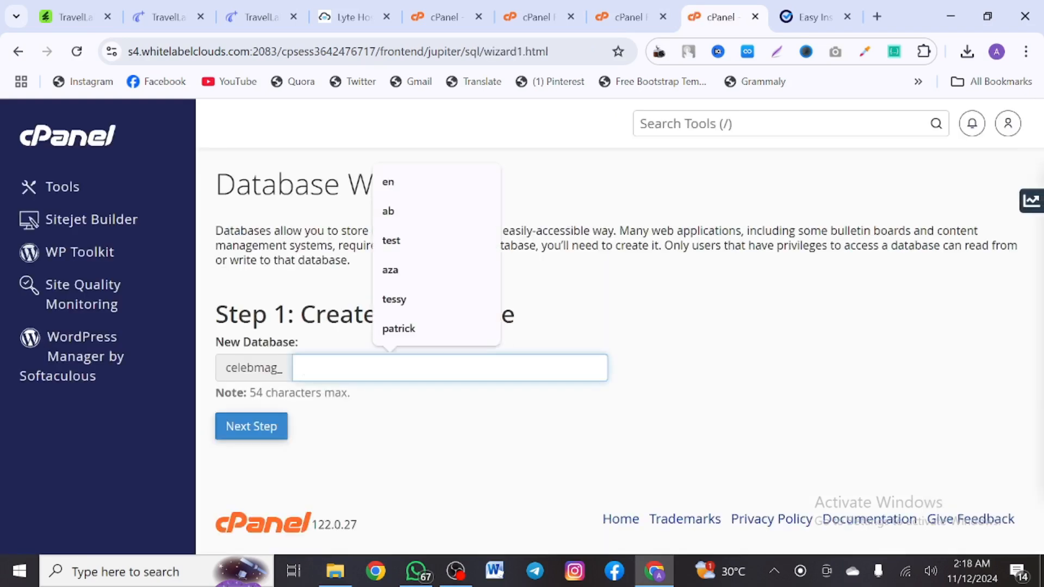
{"action": "type", "text": "te"}
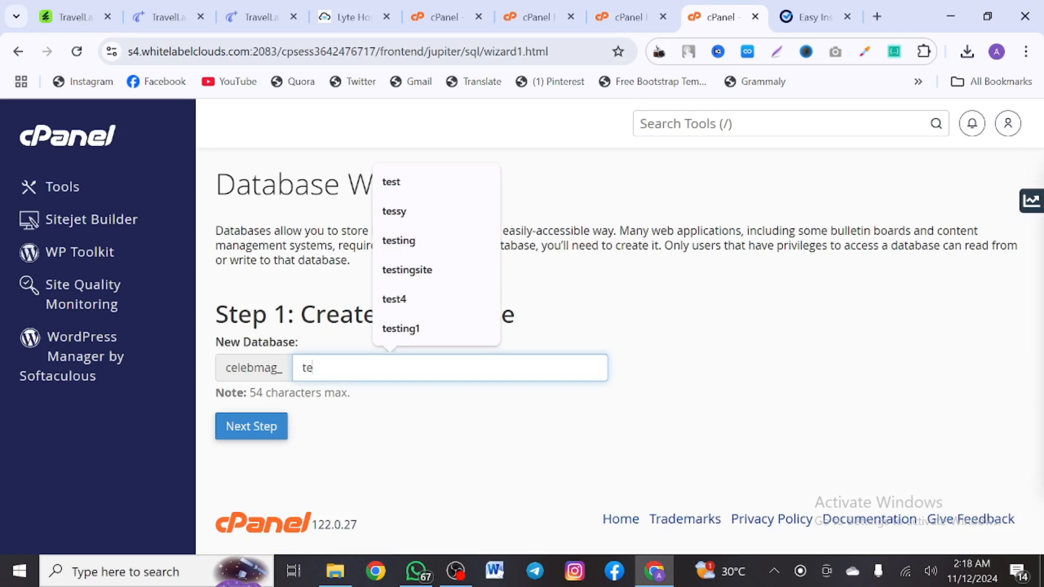
{"action": "type", "text": "st1"}
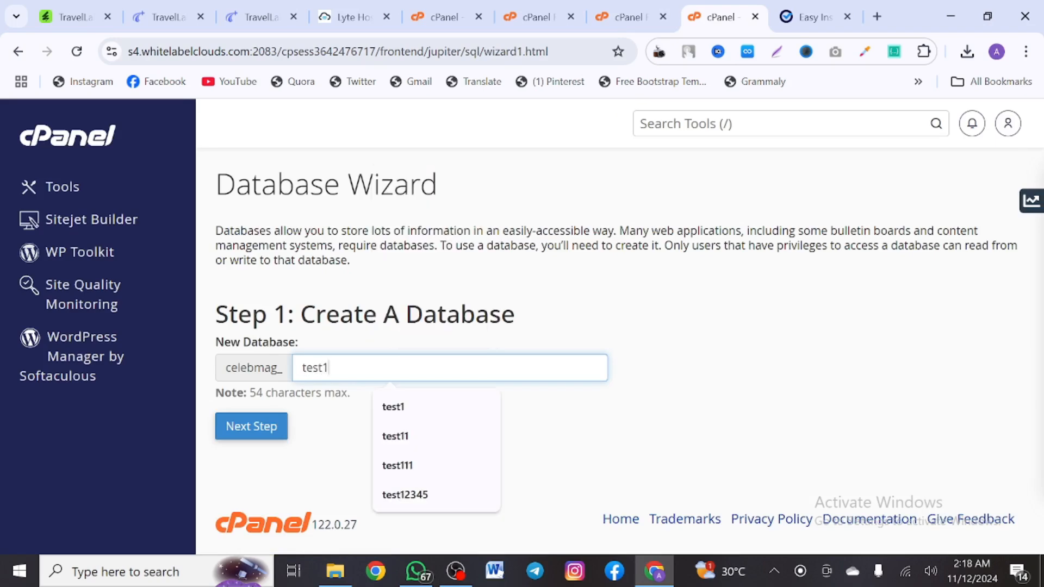
{"action": "key", "text": "ctrl+a"}
{"action": "left_click", "coordinate": [235, 433]}
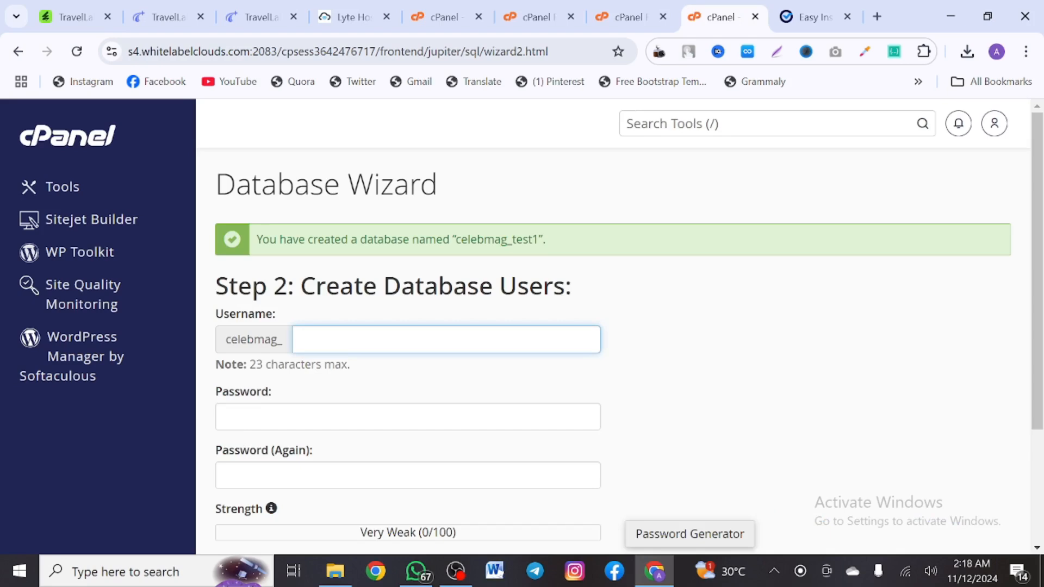
Create database user test1 with the pasted strong password entered twice
{"action": "type", "text": "test1"}
{"action": "scroll", "coordinate": [614, 327], "scroll_direction": "down", "scroll_amount": 1}
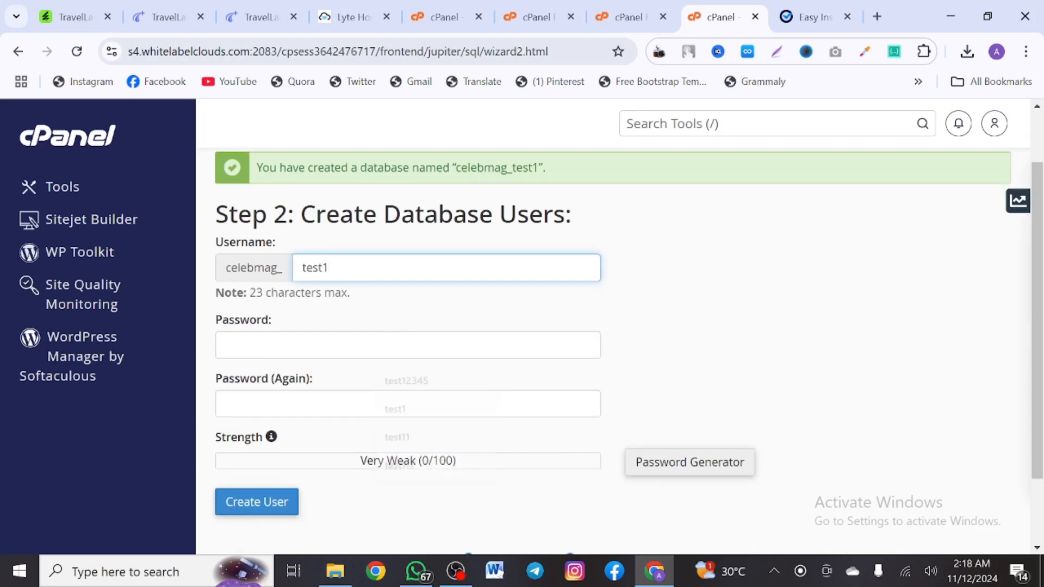
{"action": "left_click_drag", "start_coordinate": [539, 163], "coordinate": [461, 163]}
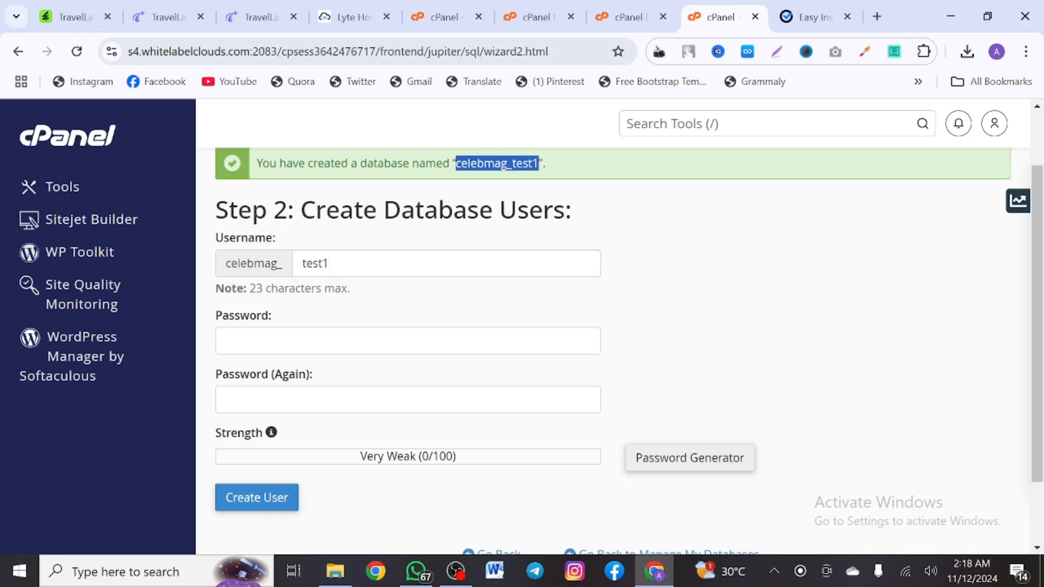
{"action": "left_click", "coordinate": [327, 342]}
{"action": "key", "text": "ctrl+v"}
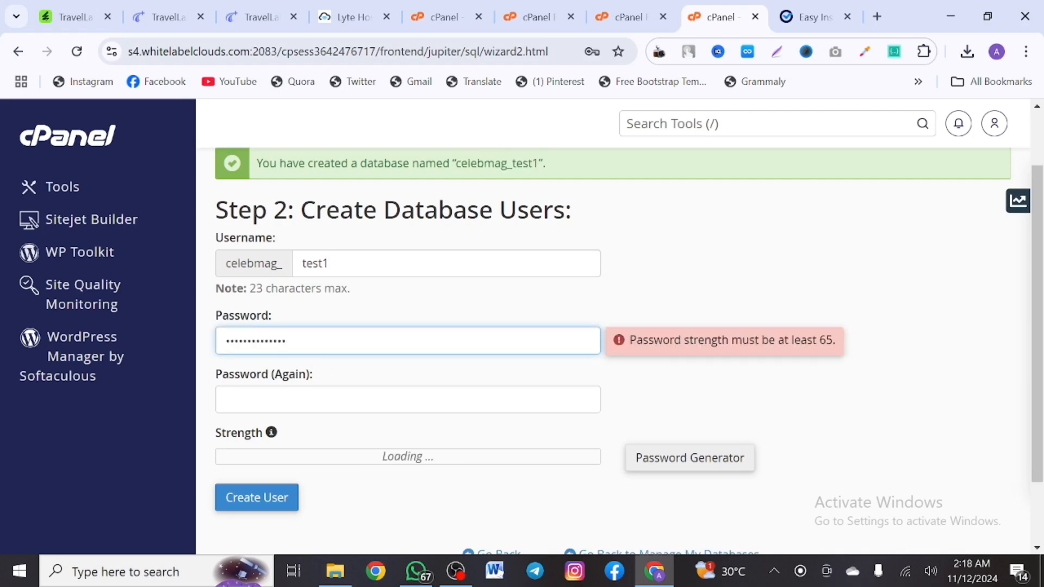
{"action": "left_click", "coordinate": [328, 400]}
{"action": "key", "text": "ctrl+v"}
{"action": "scroll", "coordinate": [329, 400], "scroll_direction": "down", "scroll_amount": 1}
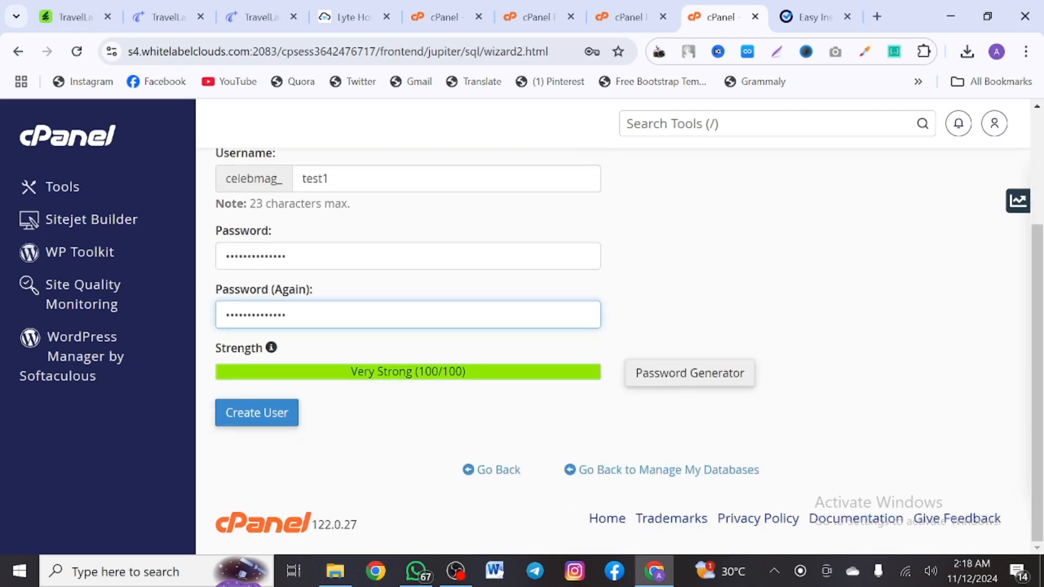
{"action": "left_click", "coordinate": [280, 416]}
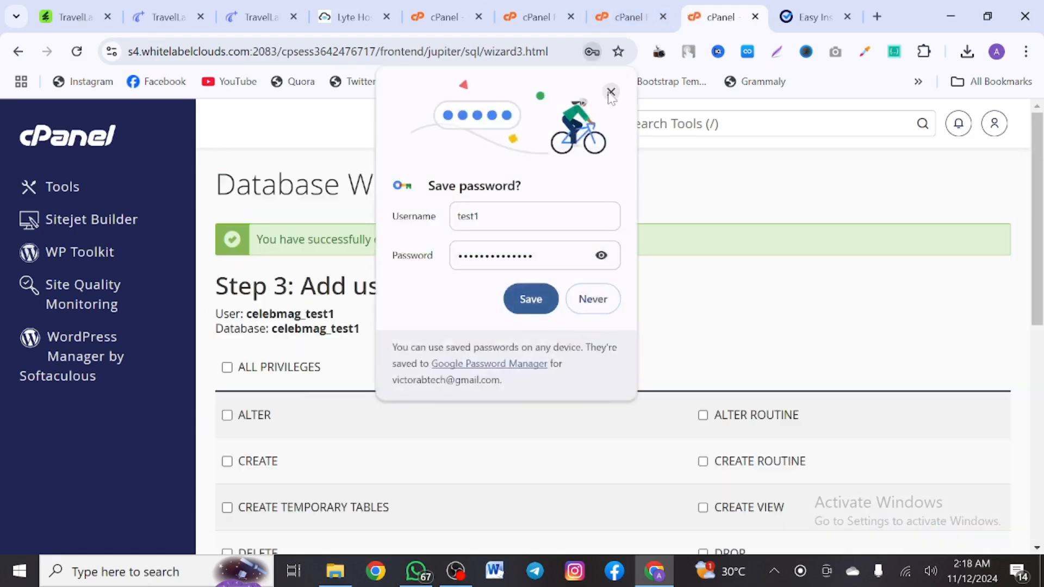
Grant the user ALL PRIVILEGES on celebmag_test1
{"action": "left_click", "coordinate": [611, 91]}
{"action": "left_click", "coordinate": [227, 367]}
{"action": "scroll", "coordinate": [231, 370], "scroll_direction": "down", "scroll_amount": 6}
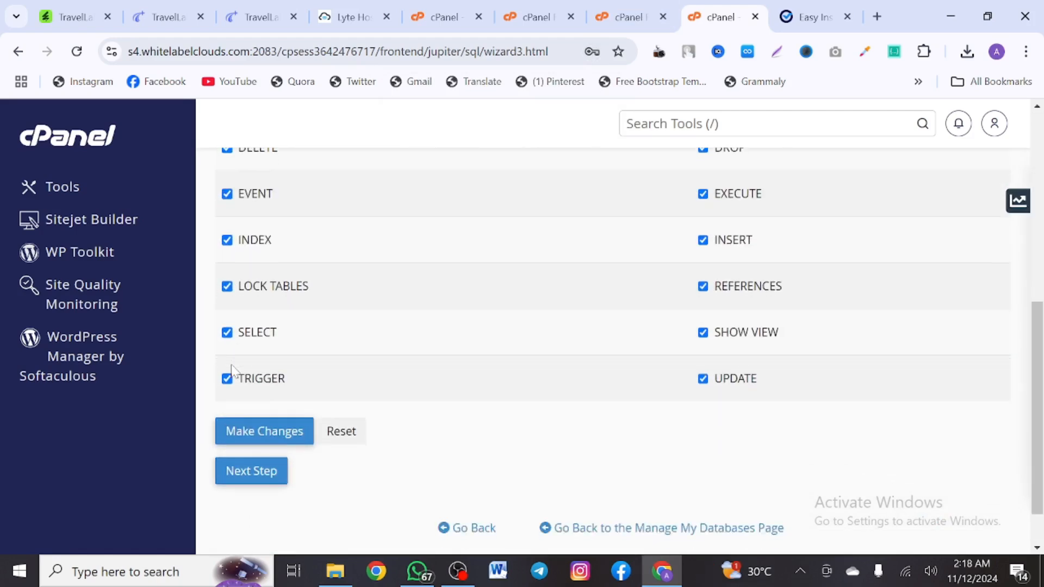
{"action": "left_click", "coordinate": [263, 422]}
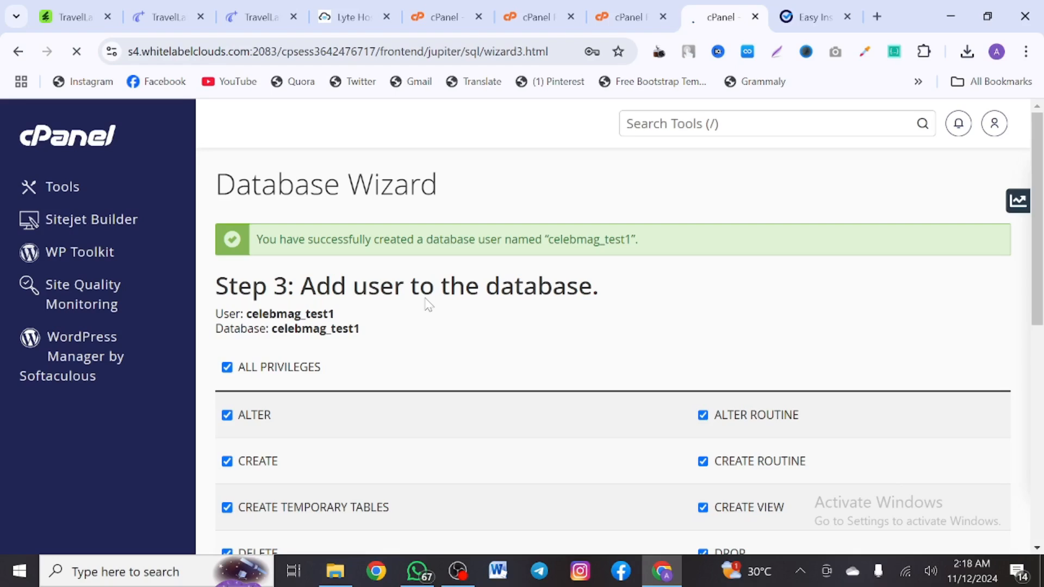
Fill the installer's database name celebmag_test1, database user, host localhost and password
{"action": "left_click", "coordinate": [791, 12]}
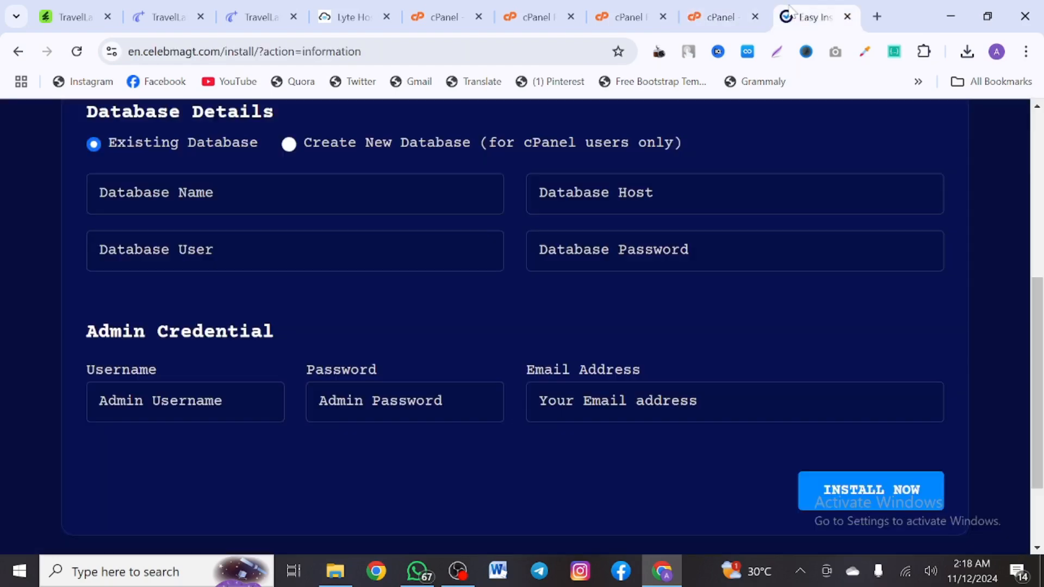
{"action": "left_click", "coordinate": [231, 193]}
{"action": "type", "text": "celebmag_test1"}
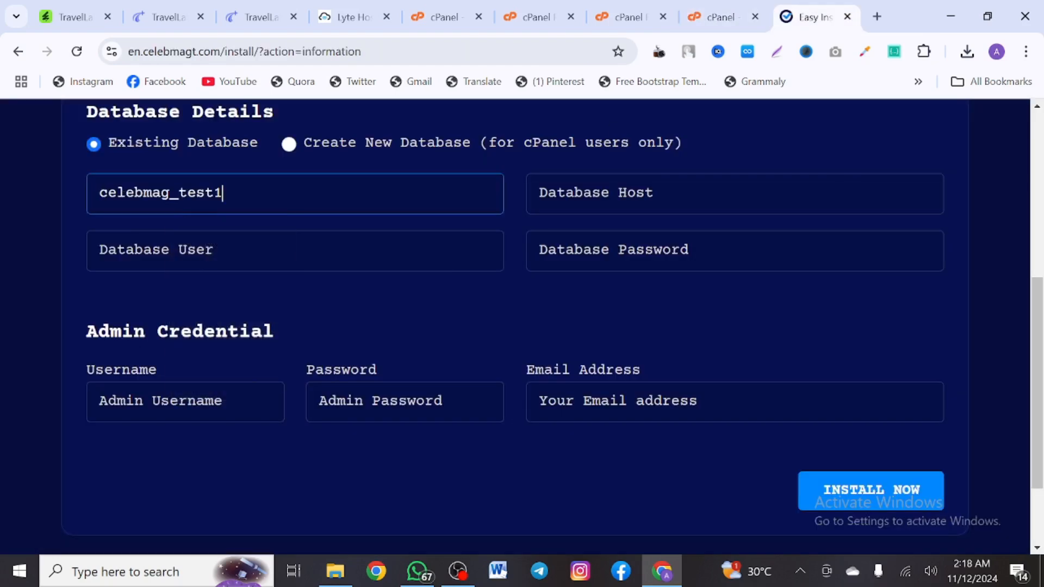
{"action": "left_click", "coordinate": [231, 251]}
{"action": "type", "text": "celebmag_test1"}
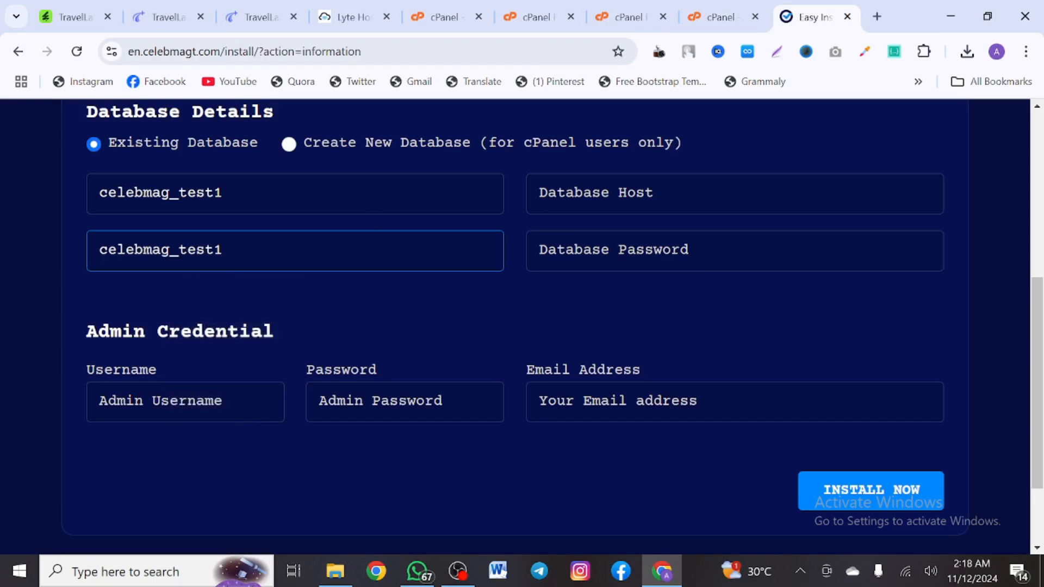
{"action": "left_click", "coordinate": [625, 194]}
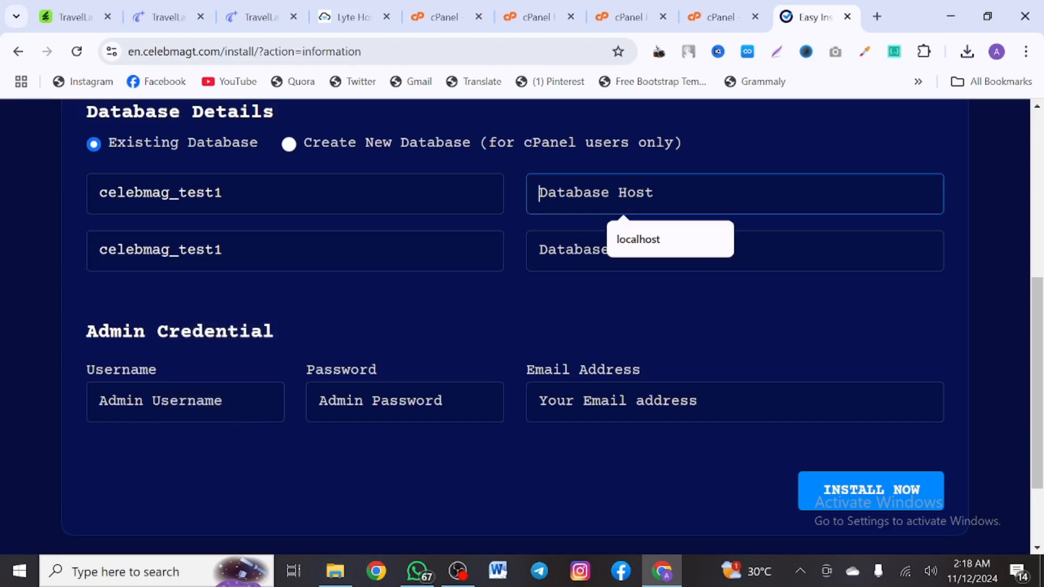
{"action": "left_click", "coordinate": [653, 239]}
{"action": "left_click", "coordinate": [623, 251]}
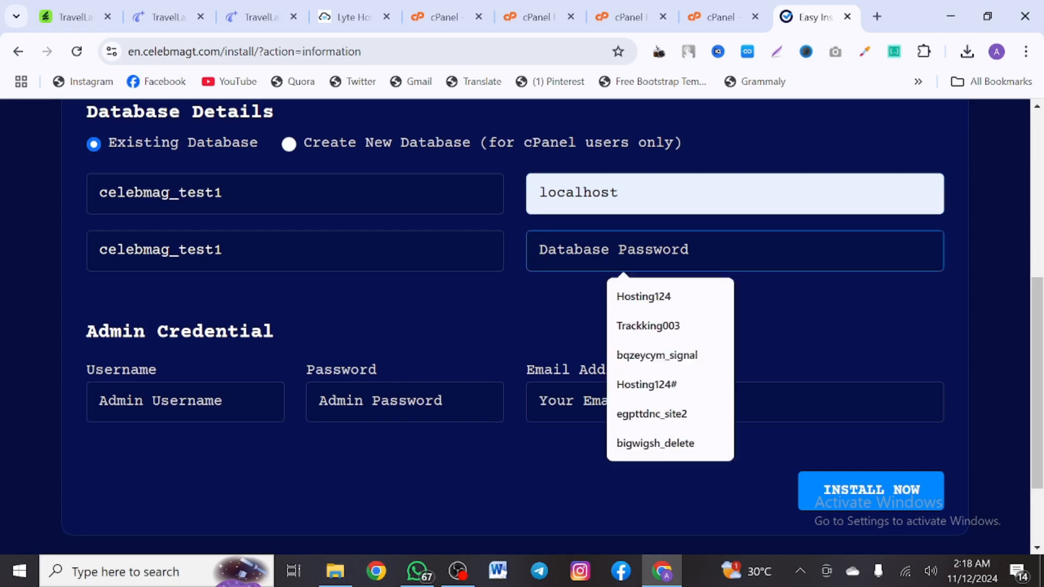
{"action": "key", "text": "ctrl+v"}
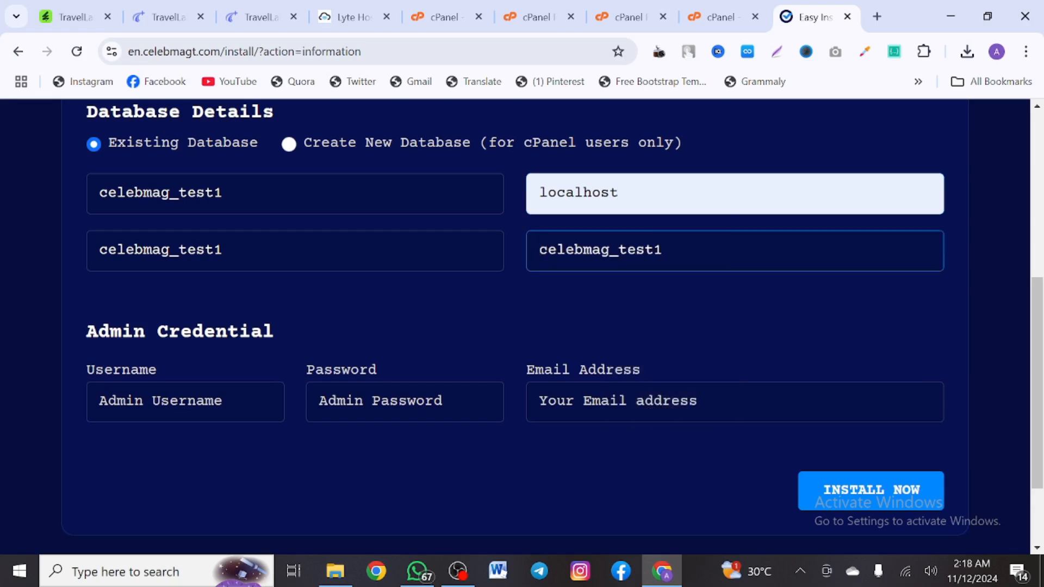
Fill the admin username, password and e-mail from autofill, then run INSTALL NOW
{"action": "scroll", "coordinate": [249, 305], "scroll_direction": "down", "scroll_amount": 1}
{"action": "left_click", "coordinate": [185, 329]}
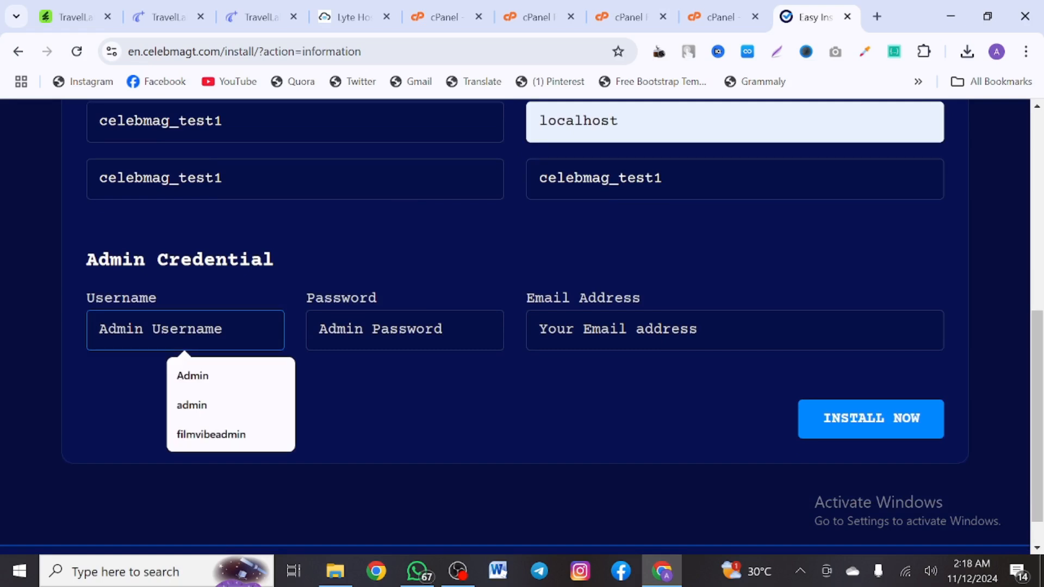
{"action": "type", "text": "admin"}
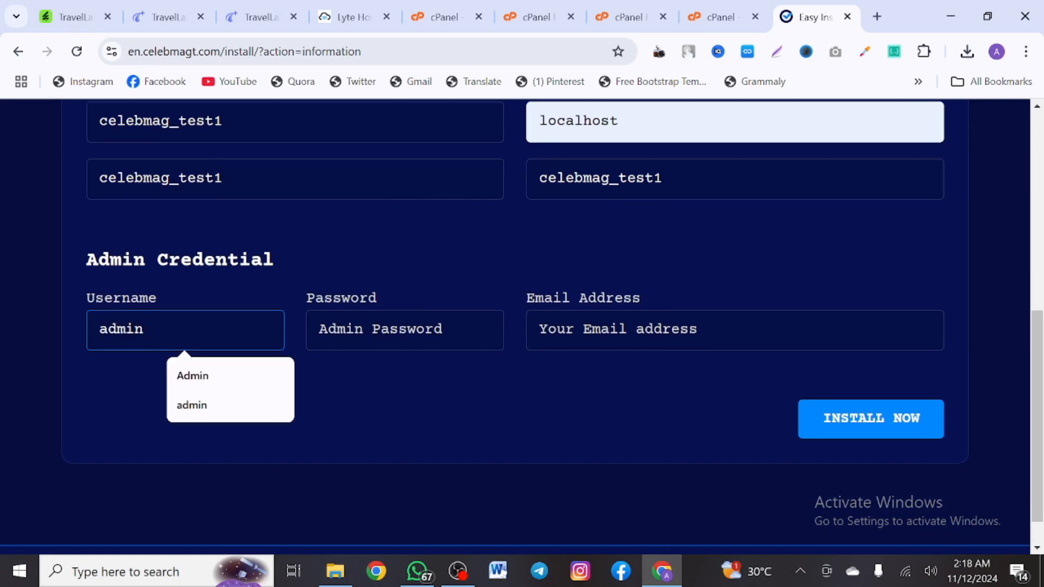
{"action": "key", "text": "Tab"}
{"action": "type", "text": "adm"}
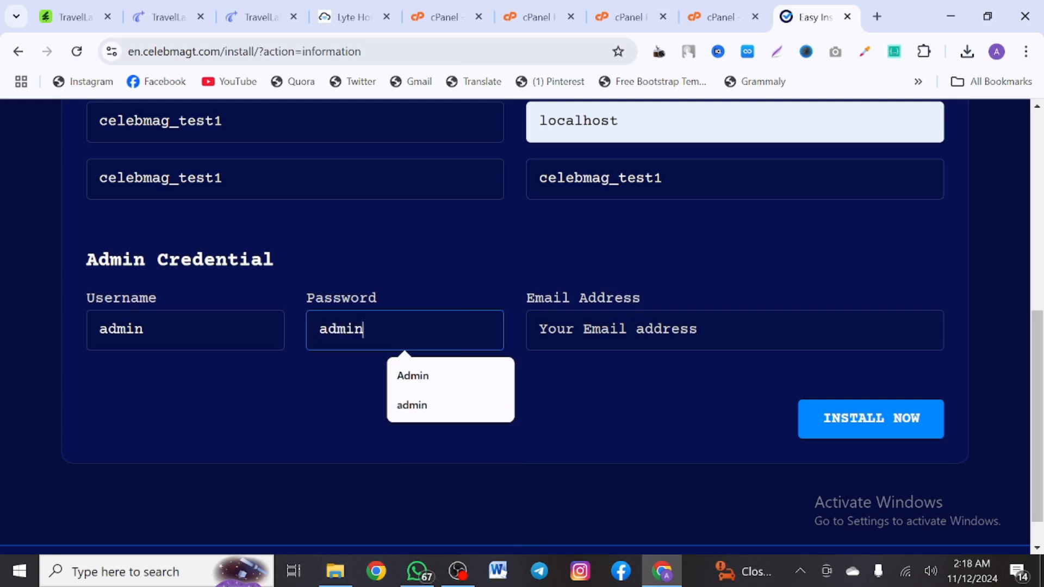
{"action": "key", "text": "Tab"}
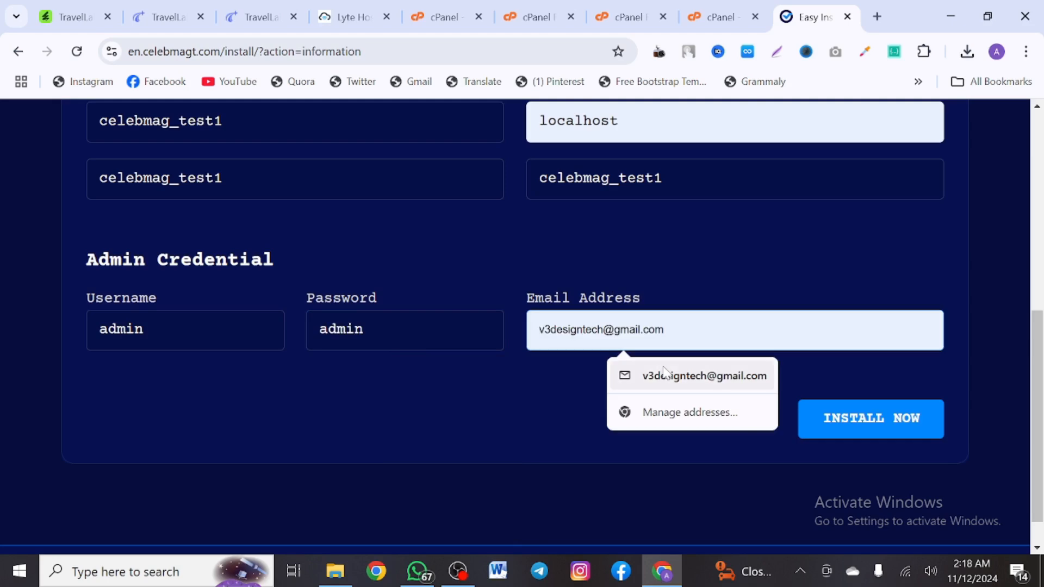
{"action": "left_click", "coordinate": [663, 373]}
{"action": "scroll", "coordinate": [662, 402], "scroll_direction": "up", "scroll_amount": 1}
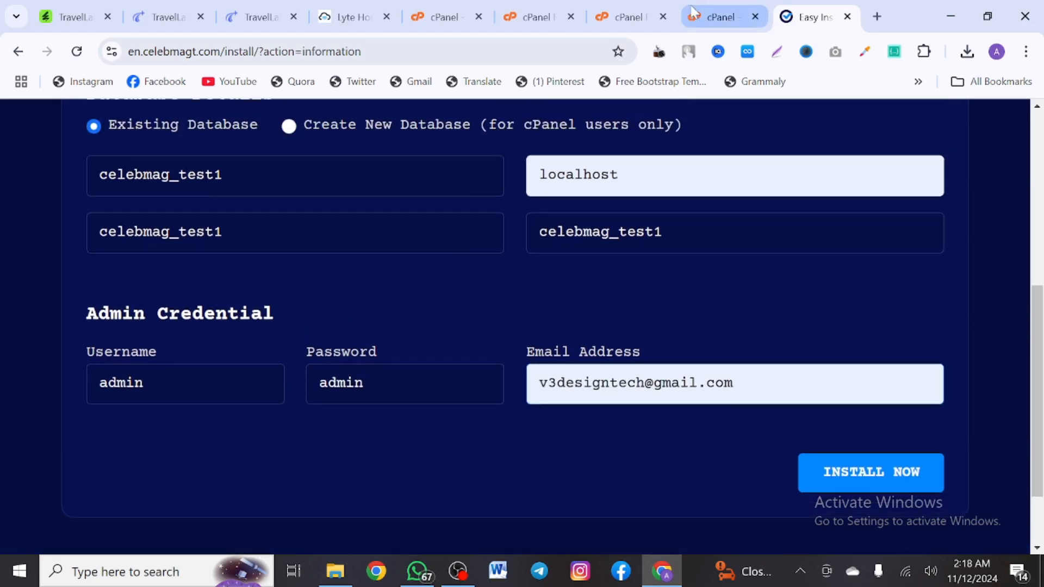
{"action": "scroll", "coordinate": [697, 266], "scroll_direction": "up", "scroll_amount": 6}
{"action": "scroll", "coordinate": [694, 259], "scroll_direction": "down", "scroll_amount": 6}
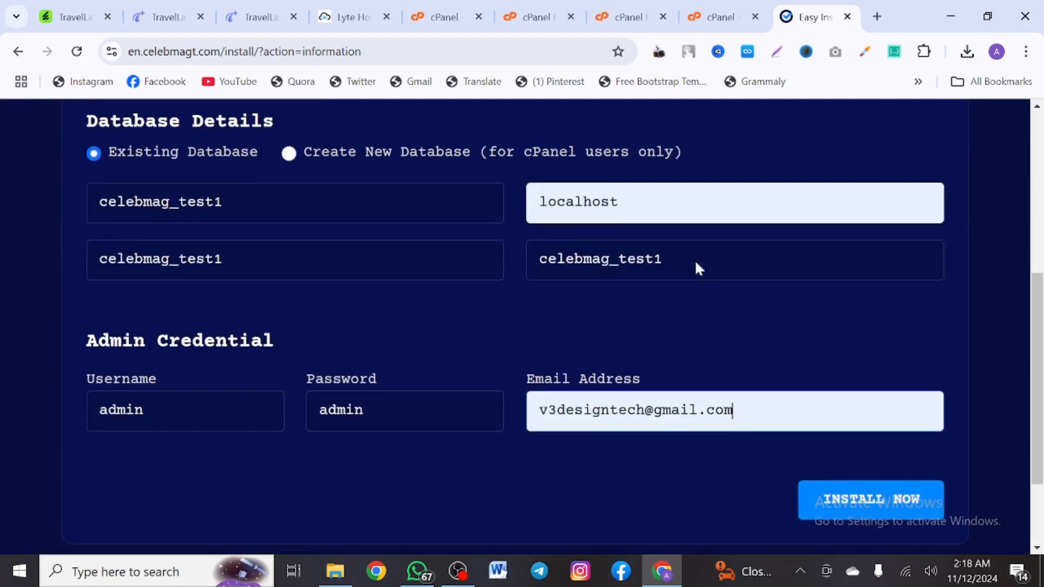
{"action": "left_click", "coordinate": [857, 496]}
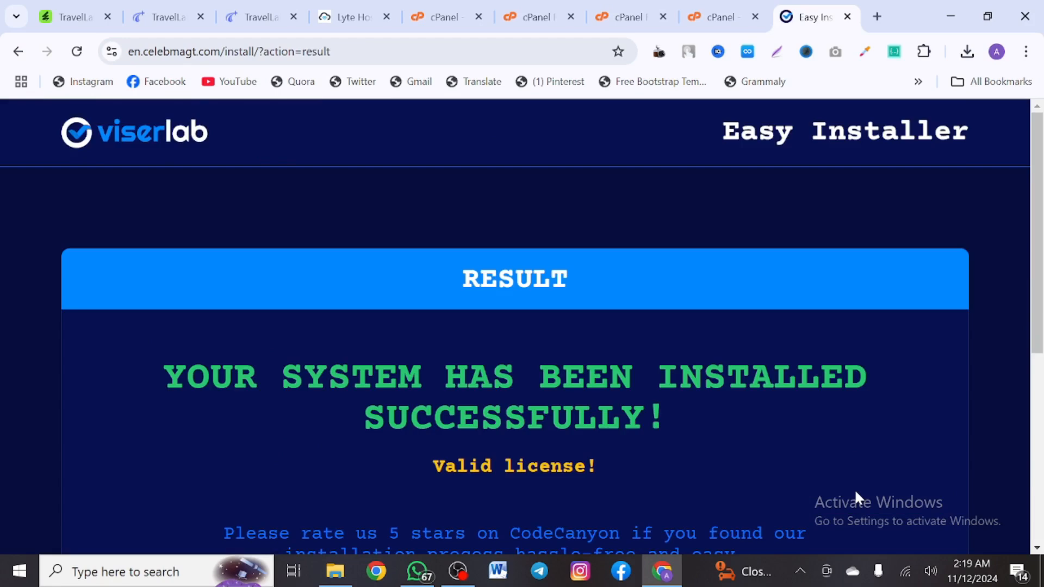
Review the 'installed successfully' result page, then go to the site's files in File Manager
{"action": "scroll", "coordinate": [515, 326], "scroll_direction": "down", "scroll_amount": 1}
{"action": "scroll", "coordinate": [515, 326], "scroll_direction": "up", "scroll_amount": 1}
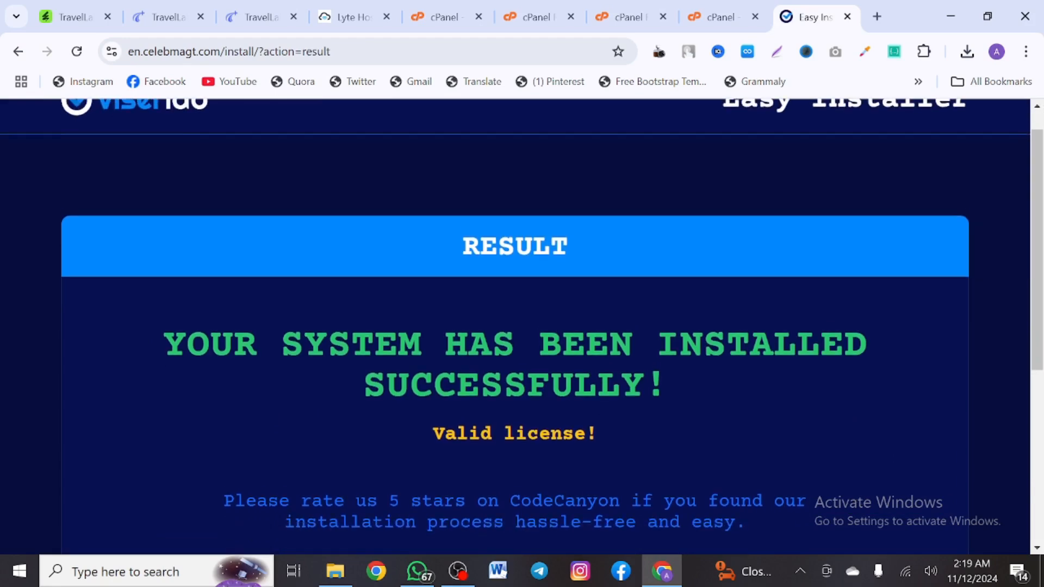
{"action": "scroll", "coordinate": [472, 407], "scroll_direction": "down", "scroll_amount": 2}
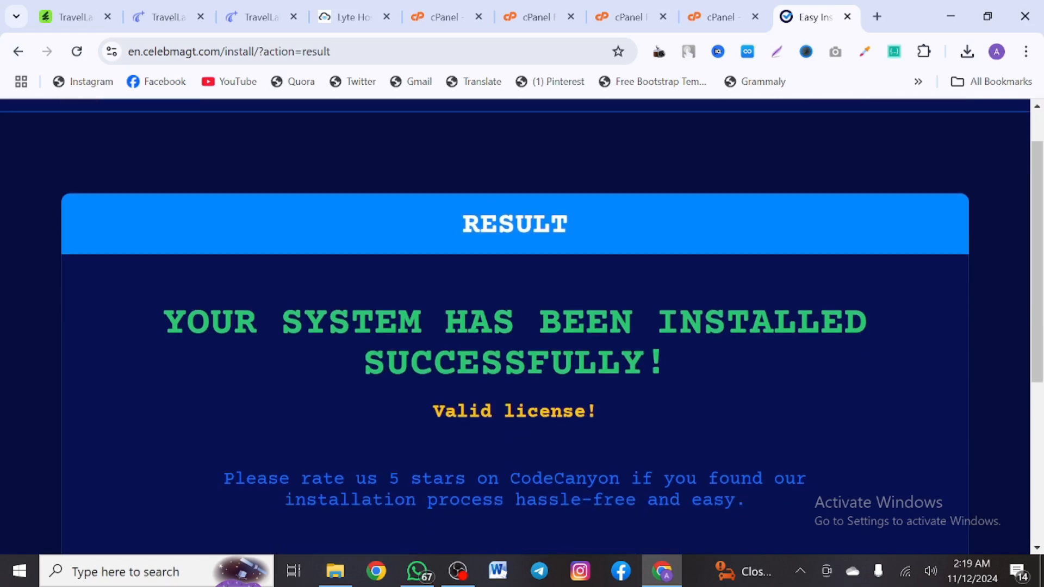
{"action": "scroll", "coordinate": [471, 415], "scroll_direction": "down", "scroll_amount": 3}
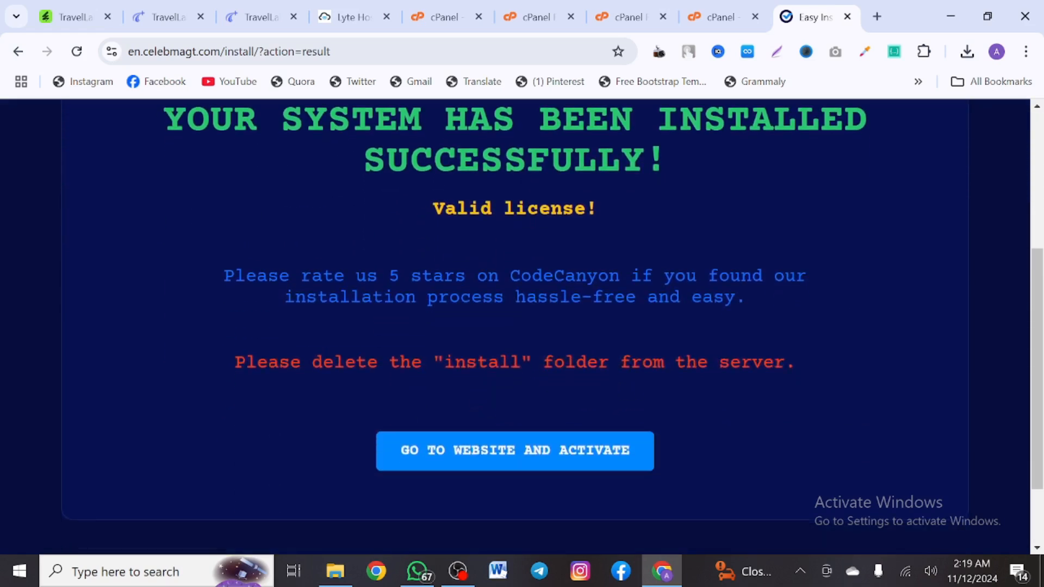
{"action": "left_click", "coordinate": [554, 6]}
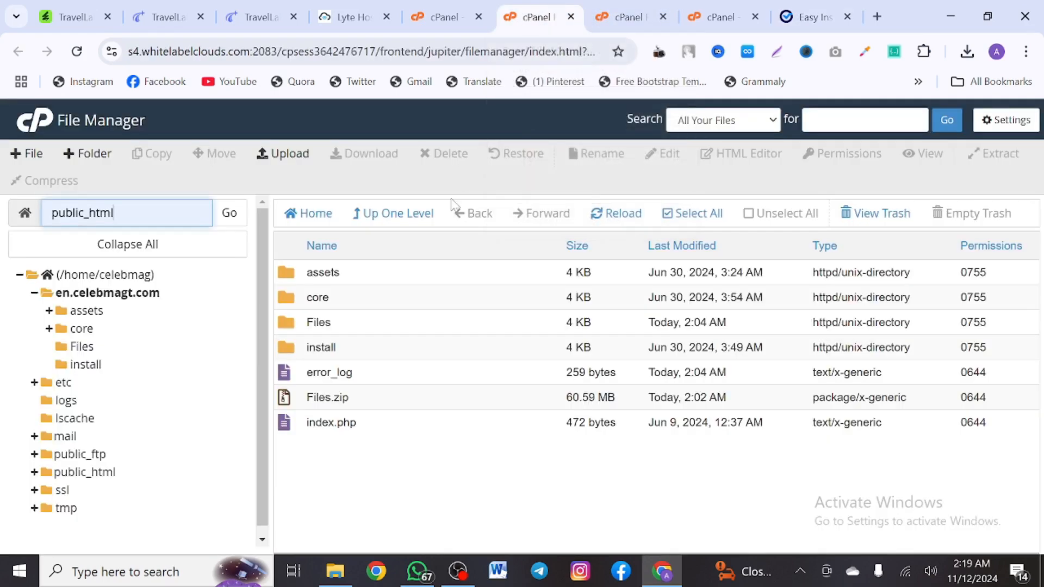
Delete the install folder from en.celebmagt.com with Skip the trash ticked
{"action": "left_click", "coordinate": [429, 347]}
{"action": "right_click", "coordinate": [428, 347]}
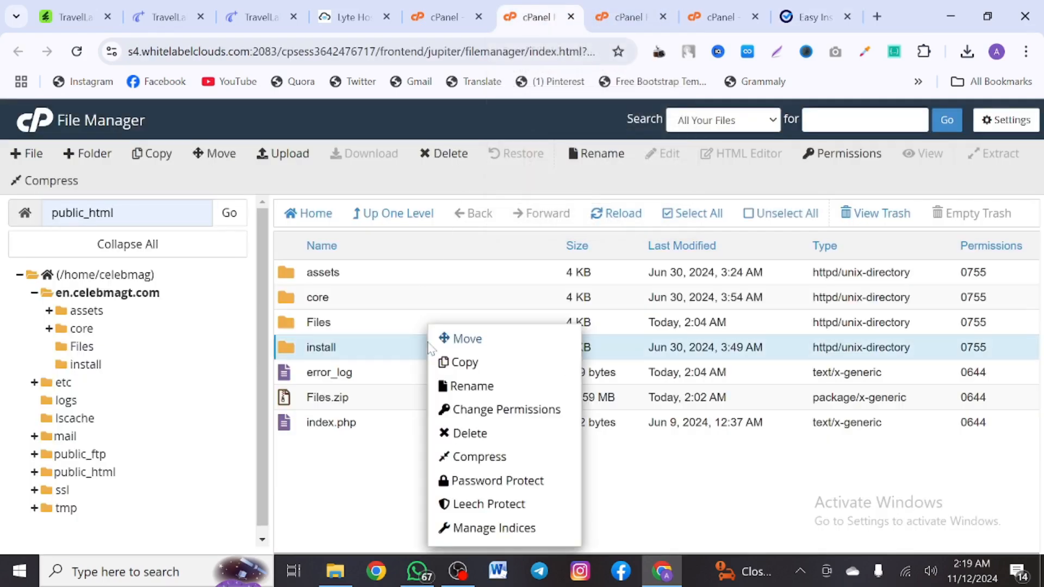
{"action": "left_click", "coordinate": [468, 435]}
{"action": "left_click", "coordinate": [353, 332]}
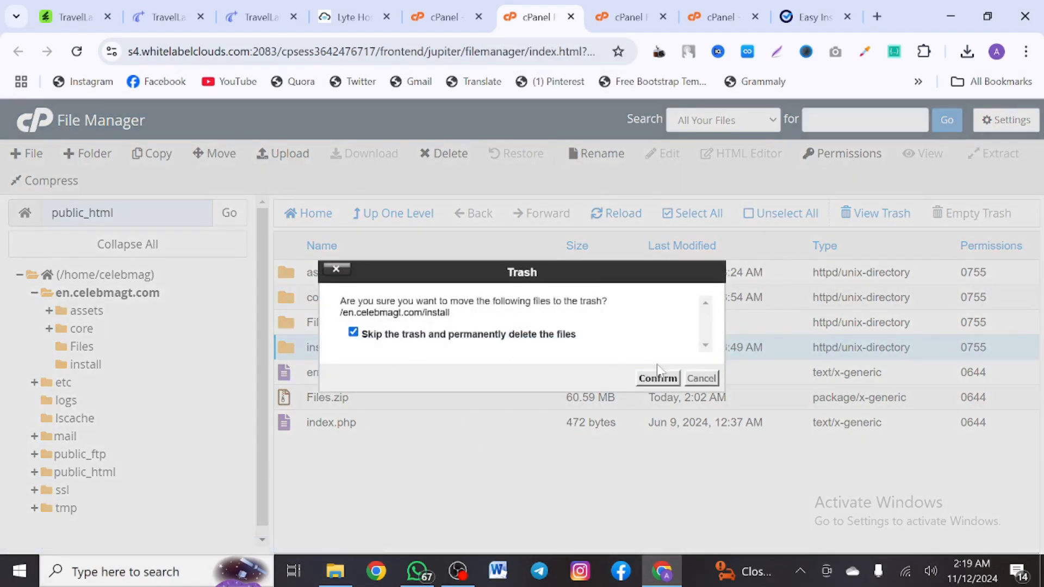
{"action": "left_click", "coordinate": [658, 378]}
{"action": "left_click", "coordinate": [811, 16]}
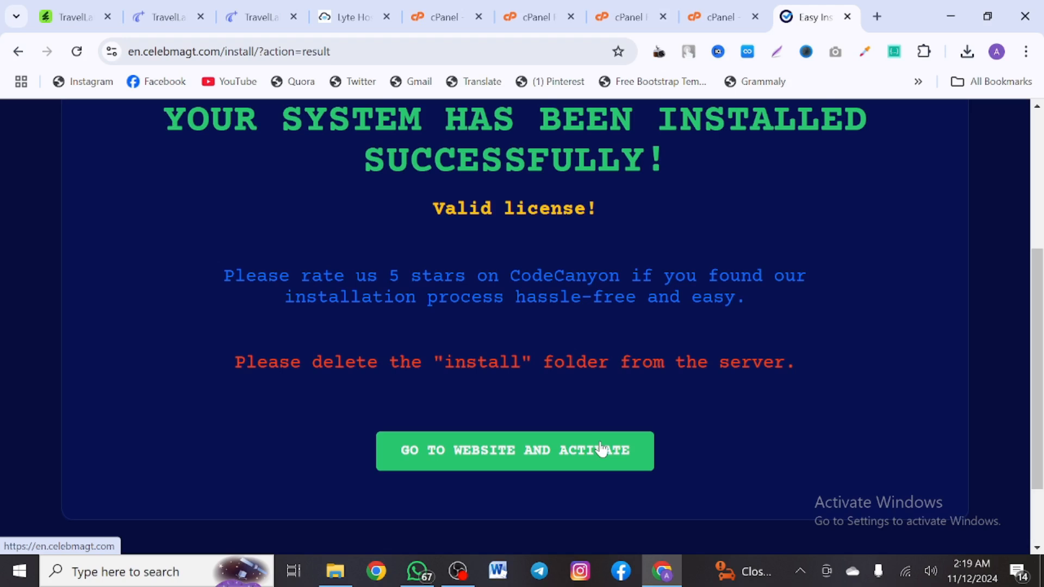
Open the GO TO WEBSITE AND ACTIVATE link in a new tab and switch to it
{"action": "right_click", "coordinate": [600, 449]}
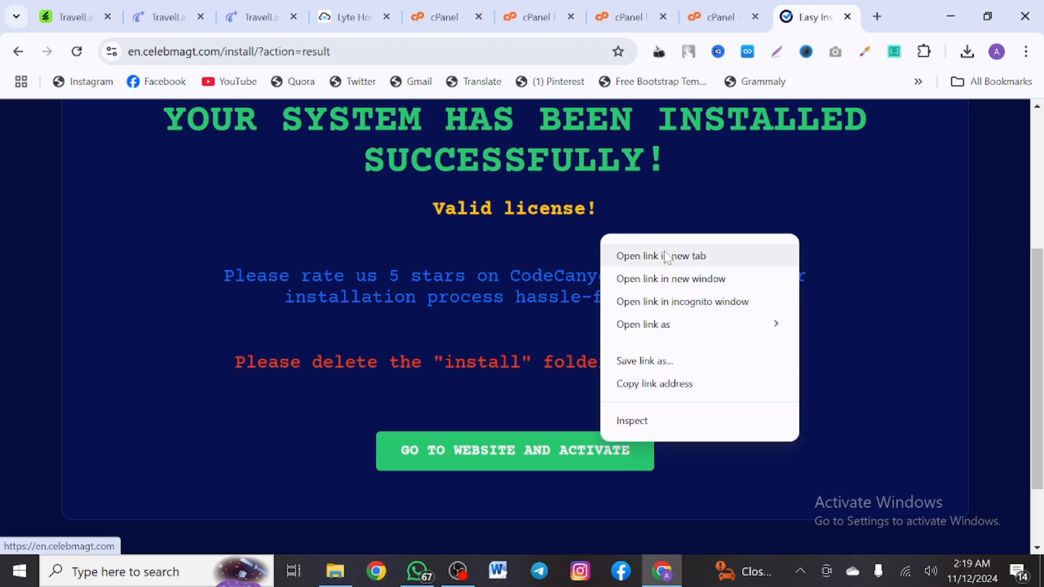
{"action": "left_click", "coordinate": [665, 255]}
{"action": "left_click", "coordinate": [794, 19]}
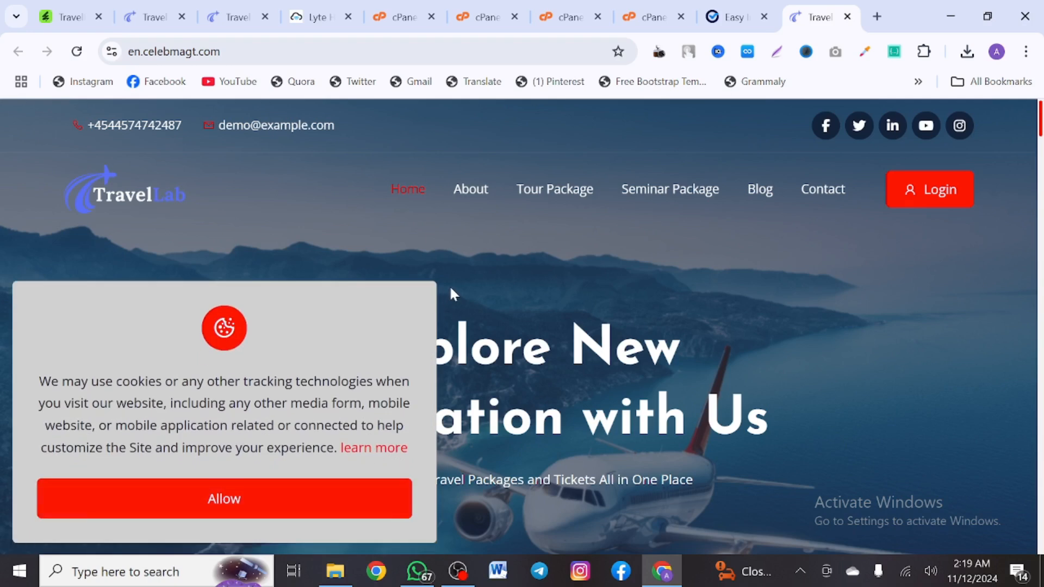
Scroll through the live en.celebmagt.com home page
{"action": "scroll", "coordinate": [451, 294], "scroll_direction": "down", "scroll_amount": 2}
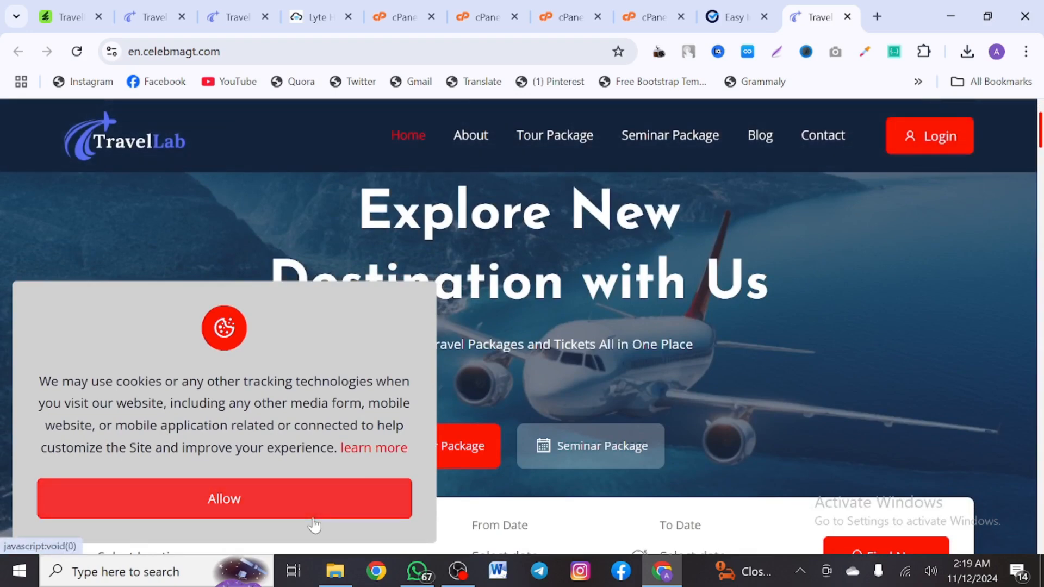
{"action": "scroll", "coordinate": [519, 348], "scroll_direction": "down", "scroll_amount": 8}
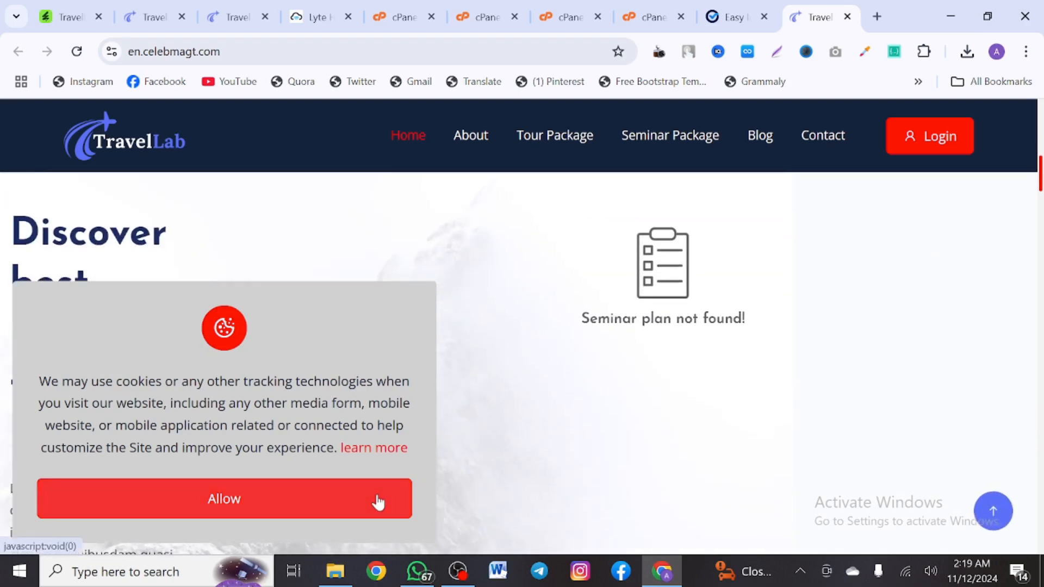
{"action": "scroll", "coordinate": [467, 476], "scroll_direction": "down", "scroll_amount": 2}
{"action": "scroll", "coordinate": [465, 471], "scroll_direction": "down", "scroll_amount": 10}
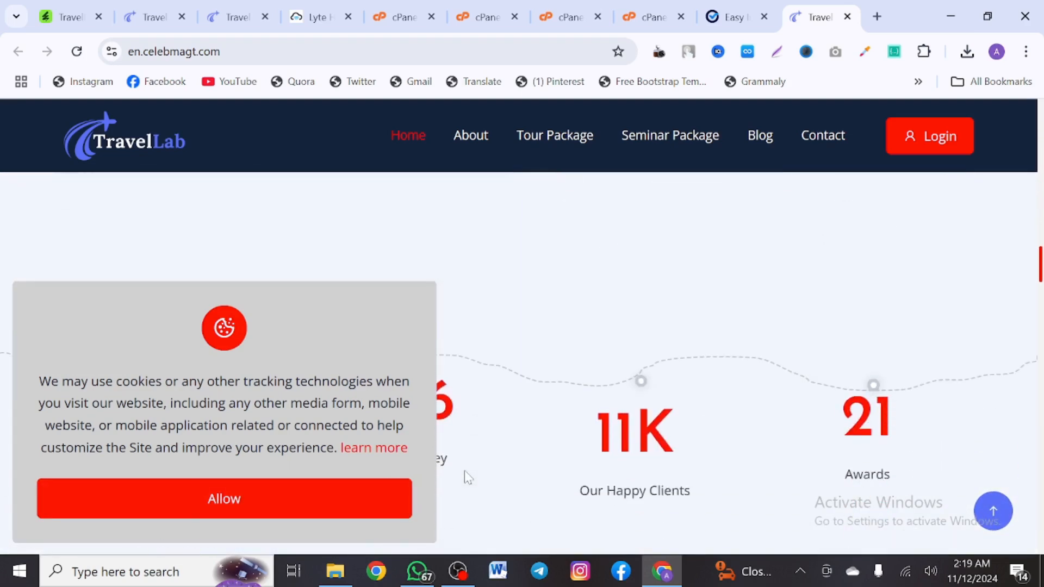
{"action": "scroll", "coordinate": [464, 473], "scroll_direction": "up", "scroll_amount": 20}
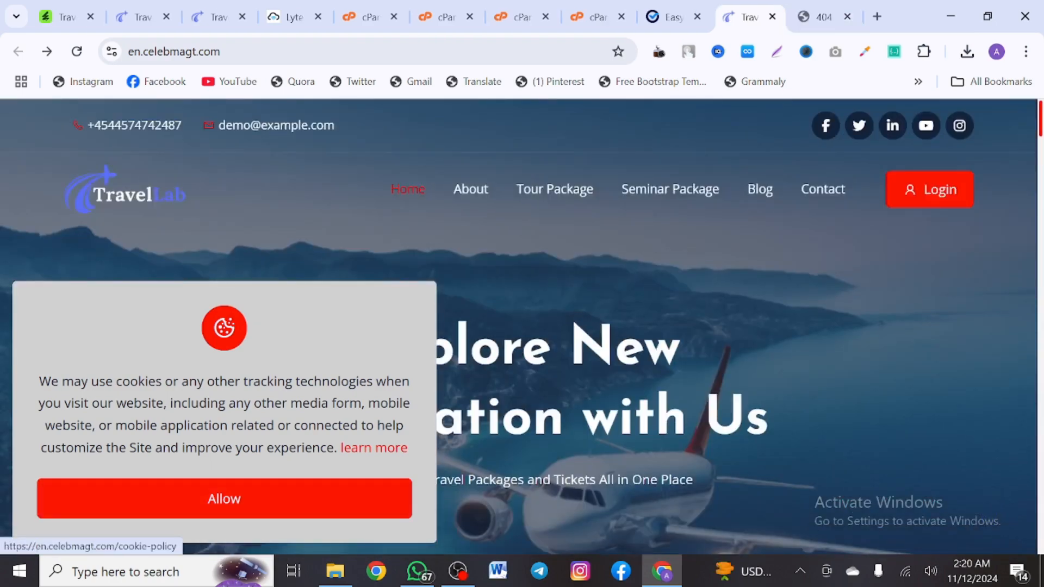
{"action": "scroll", "coordinate": [612, 345], "scroll_direction": "down", "scroll_amount": 4}
{"action": "scroll", "coordinate": [612, 344], "scroll_direction": "up", "scroll_amount": 3}
{"action": "scroll", "coordinate": [611, 341], "scroll_direction": "down", "scroll_amount": 10}
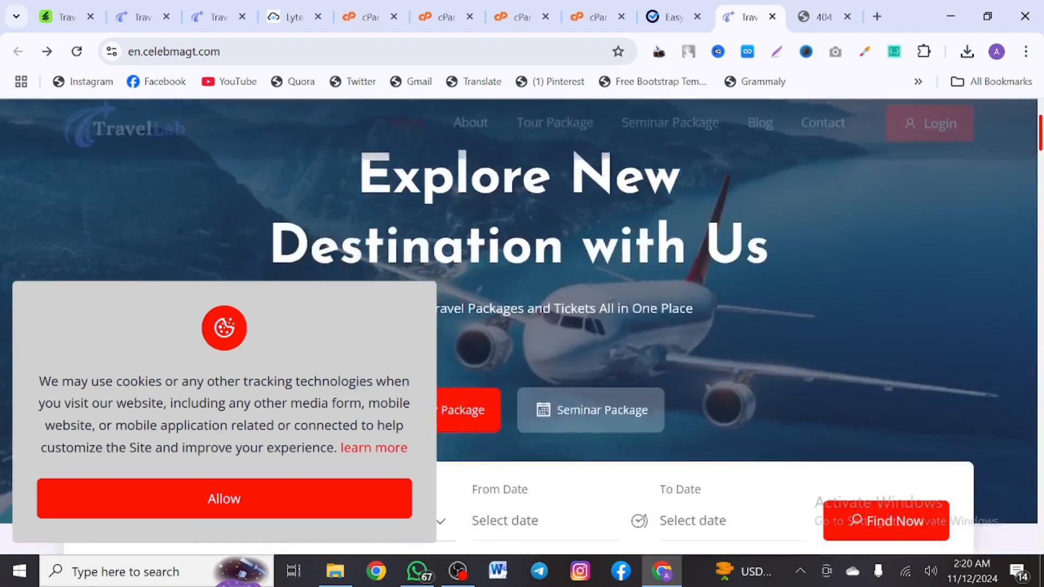
{"action": "scroll", "coordinate": [612, 337], "scroll_direction": "down", "scroll_amount": 10}
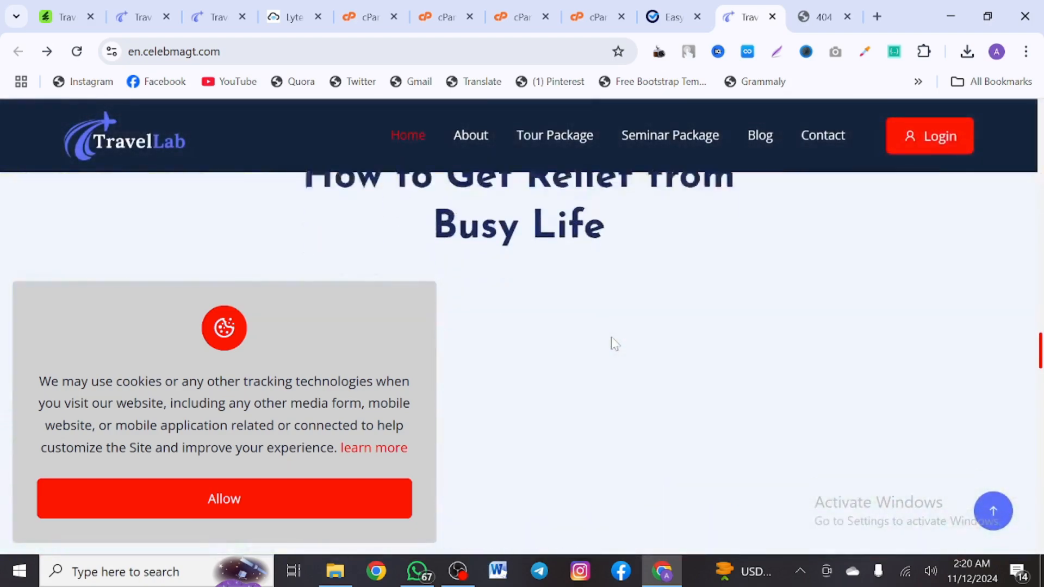
{"action": "scroll", "coordinate": [611, 342], "scroll_direction": "up", "scroll_amount": 10}
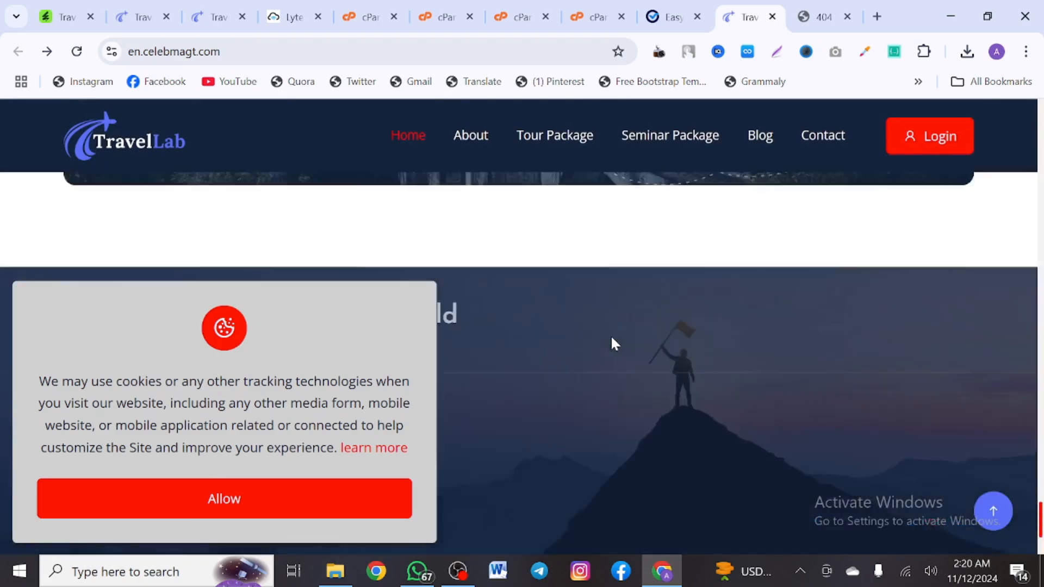
{"action": "scroll", "coordinate": [614, 342], "scroll_direction": "up", "scroll_amount": 5}
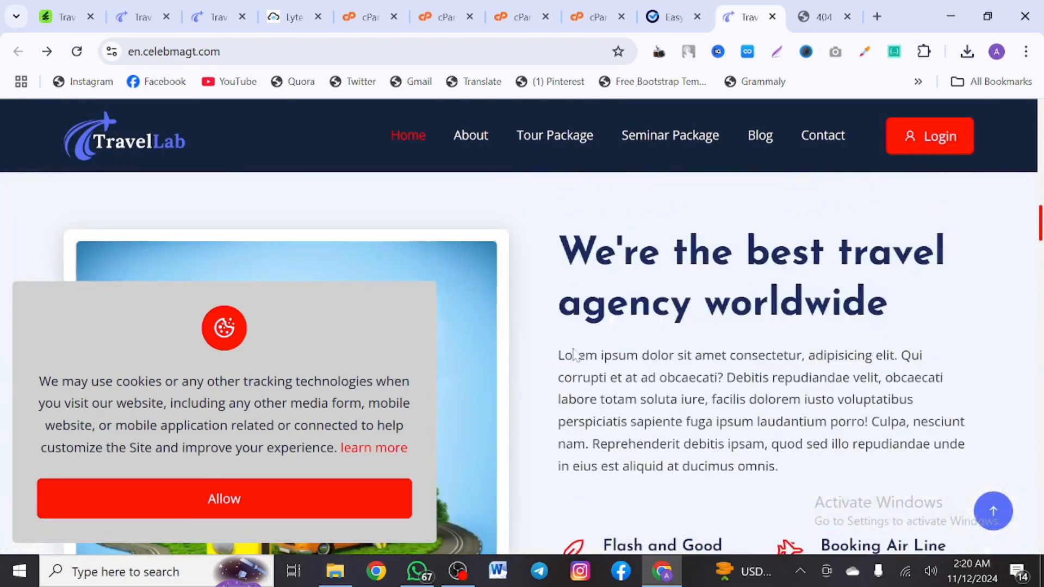
{"action": "right_click", "coordinate": [263, 500]}
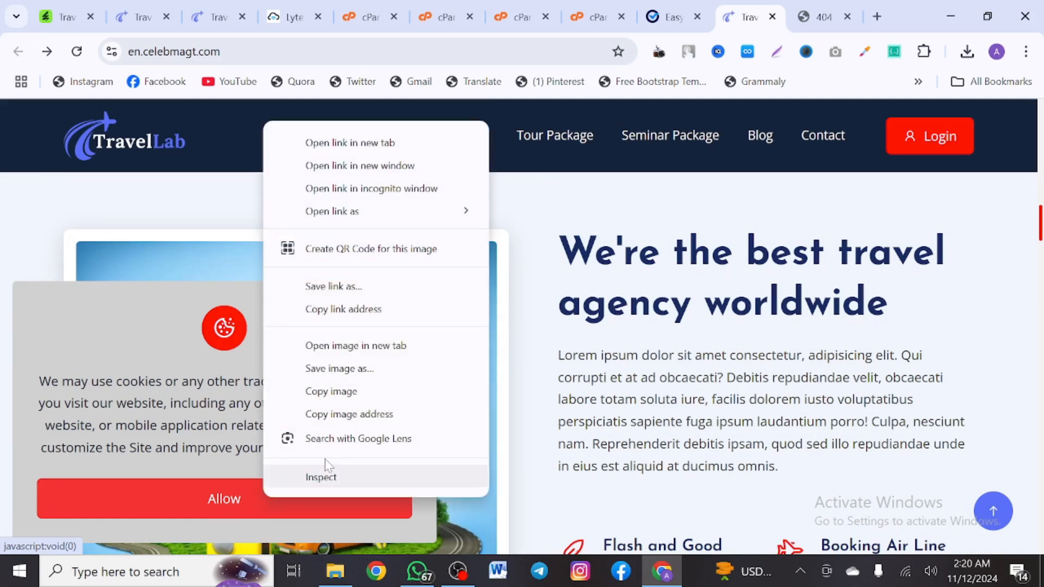
{"action": "double_click", "coordinate": [622, 240]}
{"action": "scroll", "coordinate": [622, 245], "scroll_direction": "up", "scroll_amount": 5}
{"action": "scroll", "coordinate": [620, 233], "scroll_direction": "up", "scroll_amount": 5}
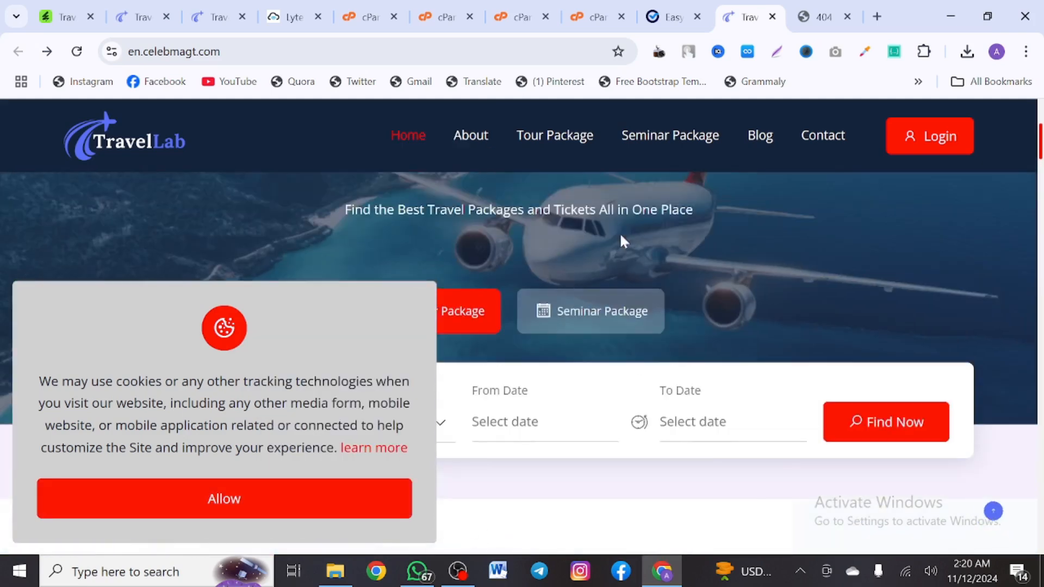